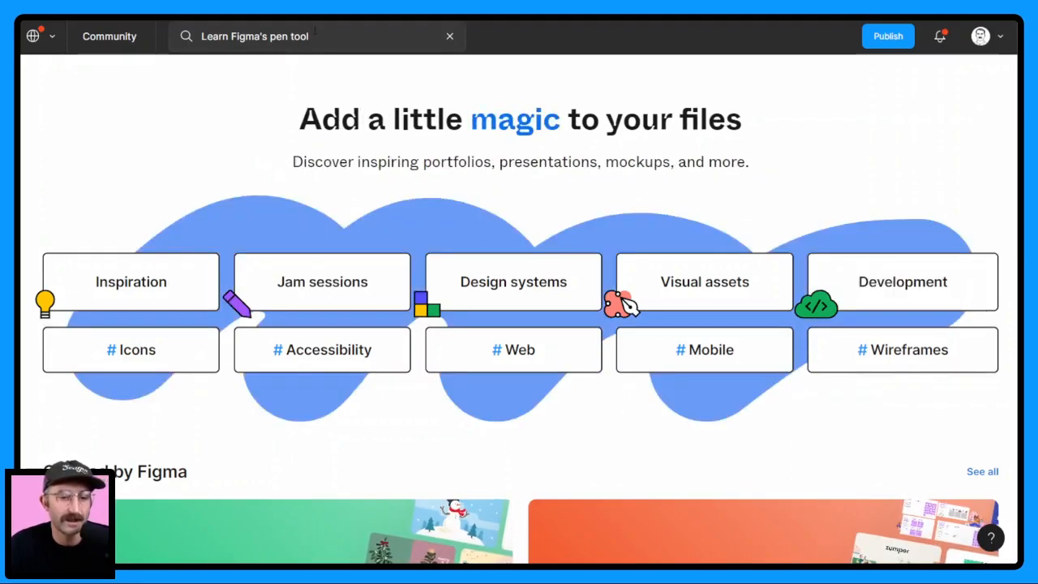
Find the "Learn Figma's pen tool" file in the Community and get a copy of it
left_click(319, 41)
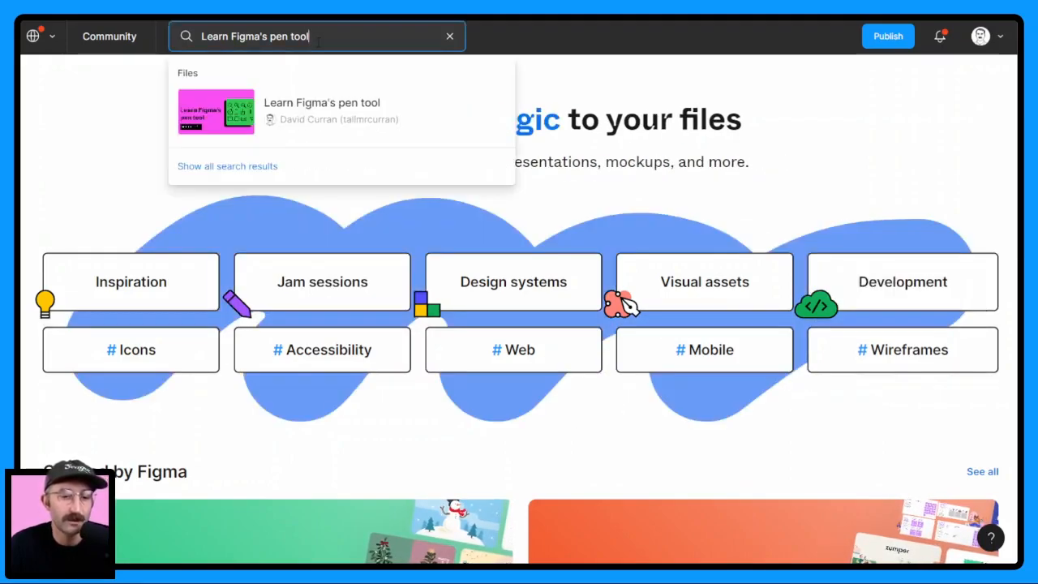
left_click(286, 122)
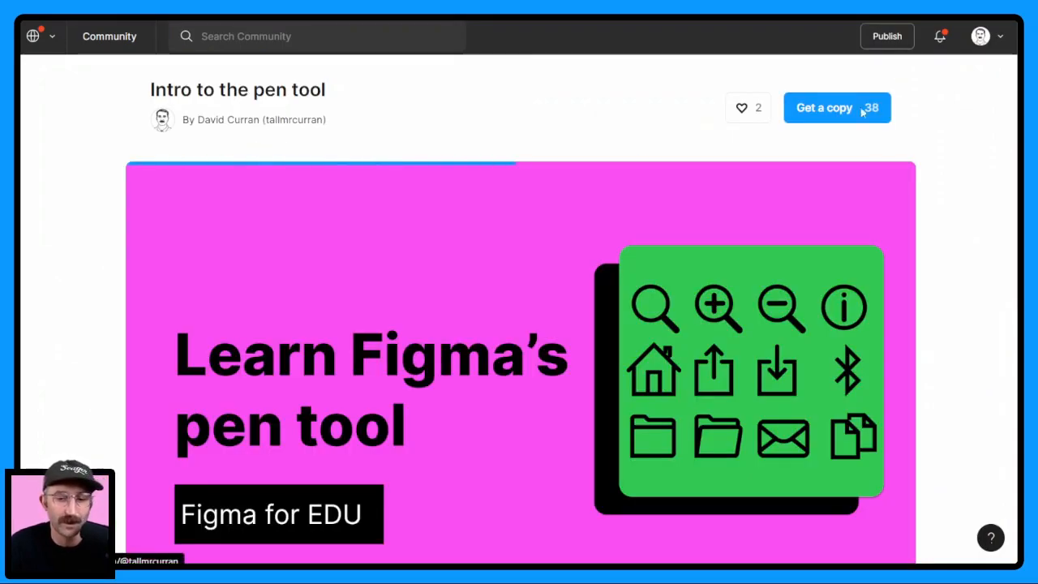
left_click(815, 122)
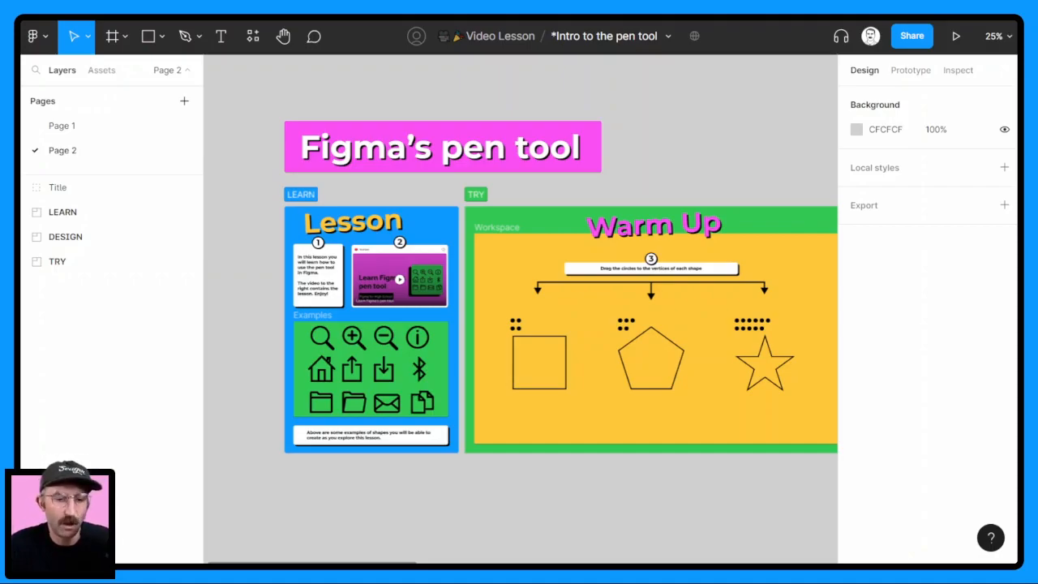
Look over the Learn section's lesson and examples, the Design workspace exercises, and the available drawing tools
scroll(327, 260, "up", 3)
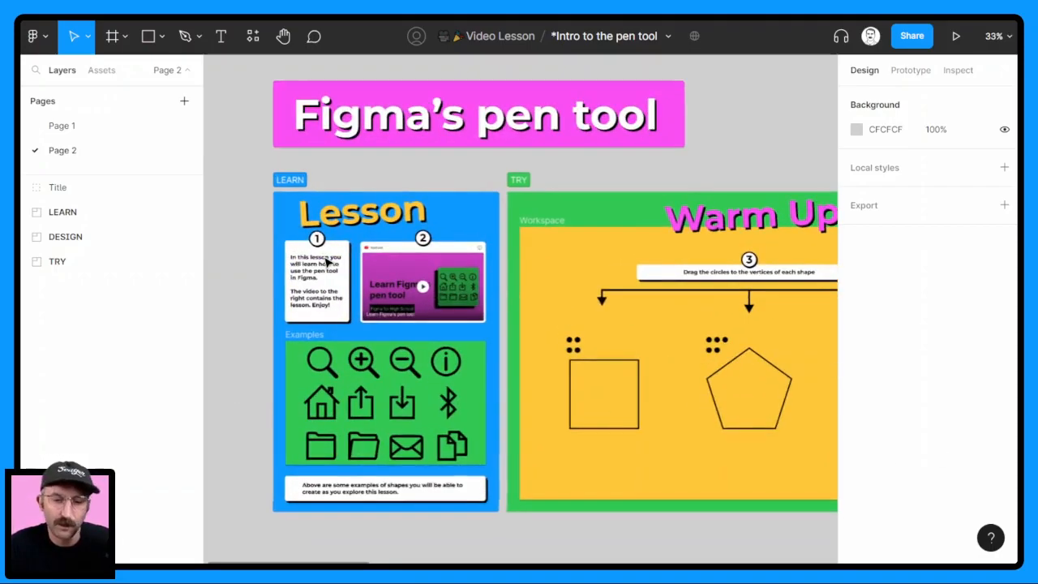
scroll(327, 260, "up", 1)
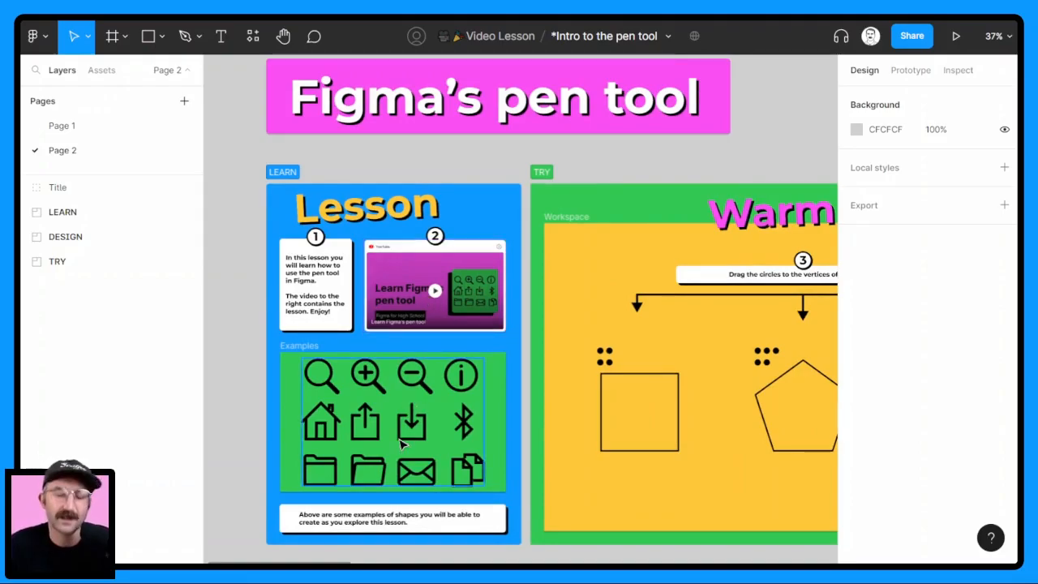
scroll(531, 339, "right", 5)
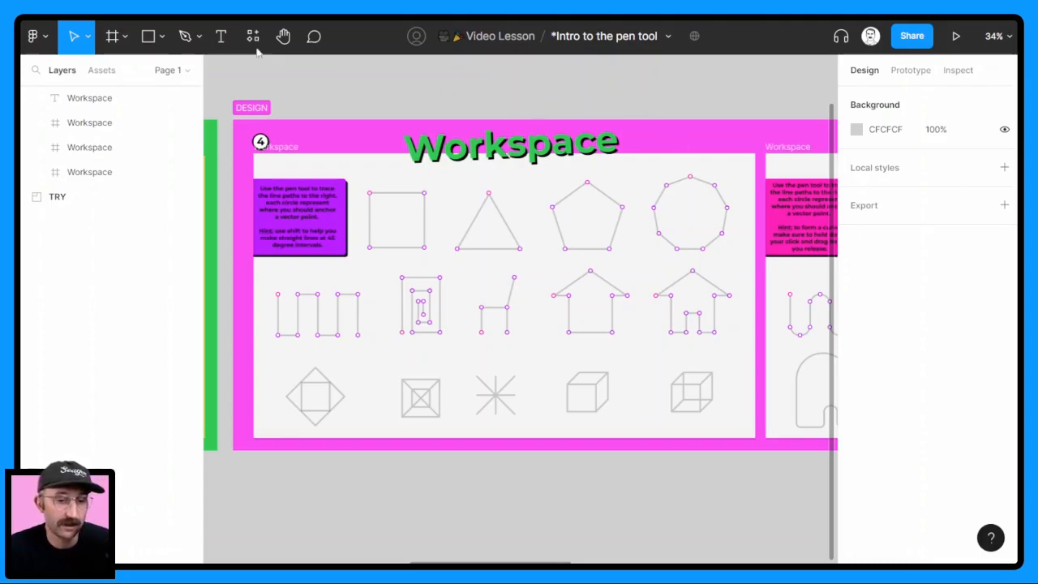
left_click(199, 38)
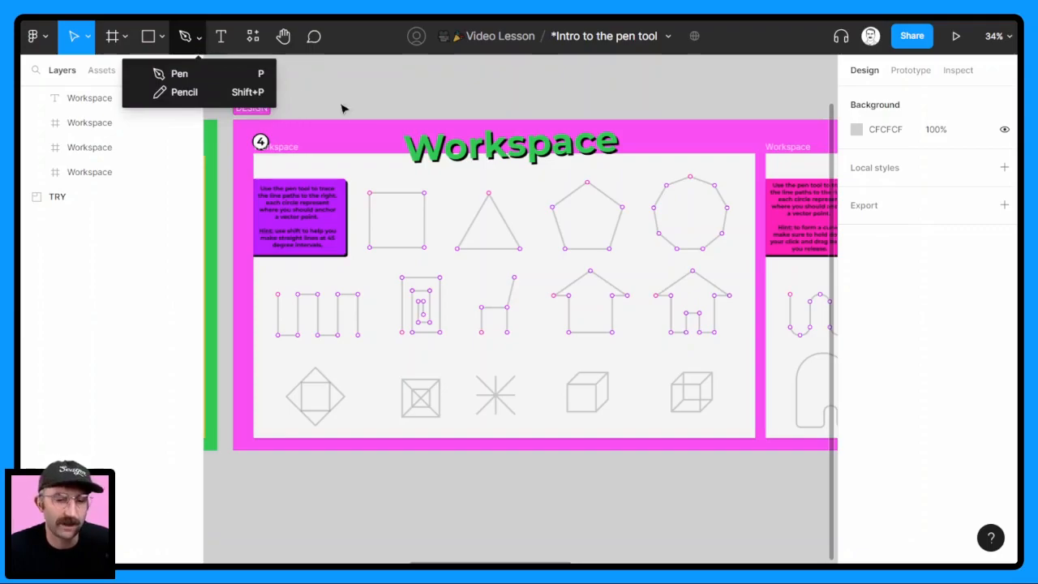
left_click(362, 91)
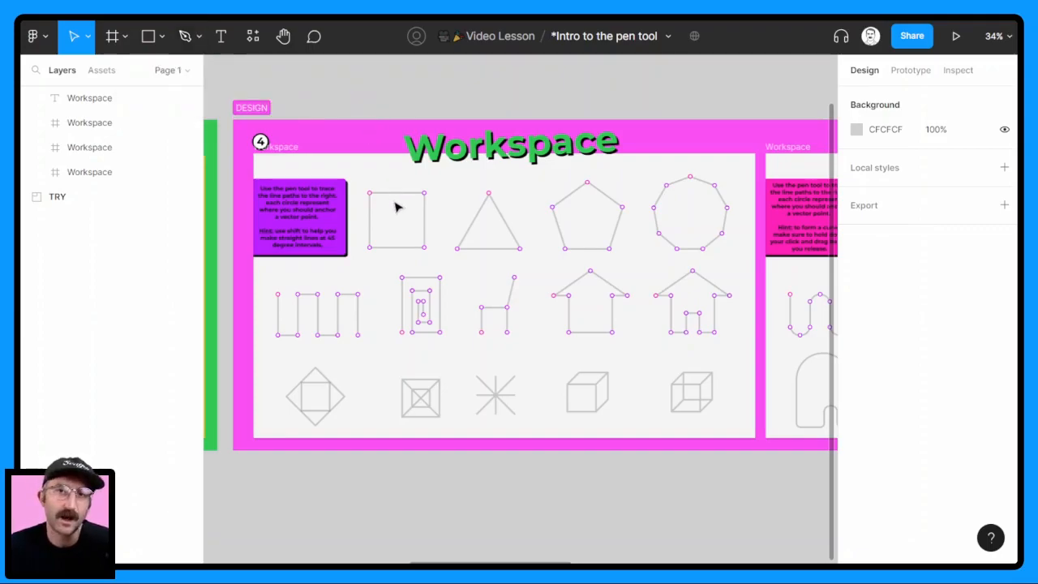
Trace the square in the first Design workspace with the Pen tool, clockwise from its pink point, and close the path
key("p")
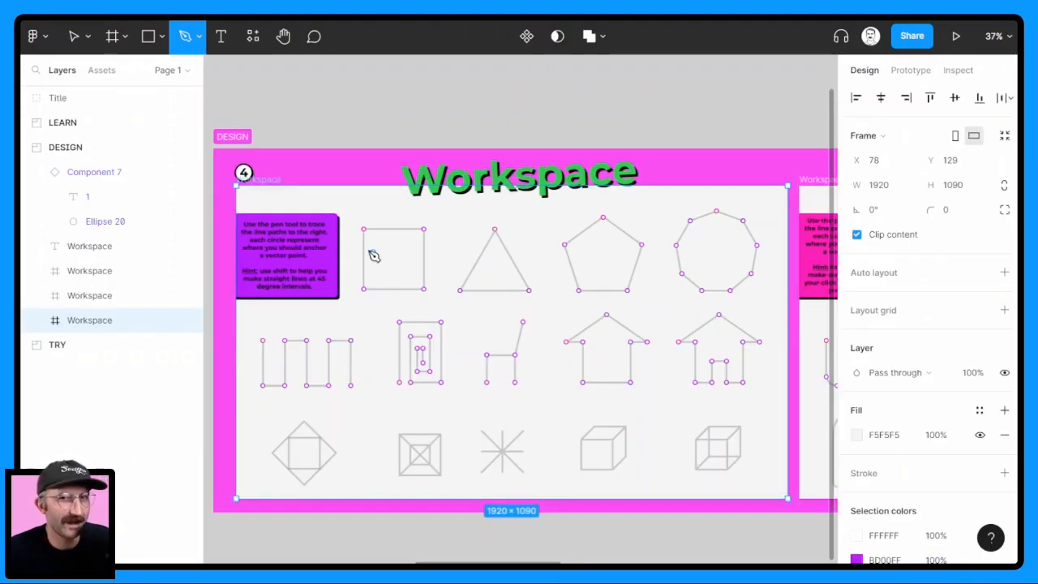
scroll(381, 240, "up", 3)
scroll(377, 240, "up", 6)
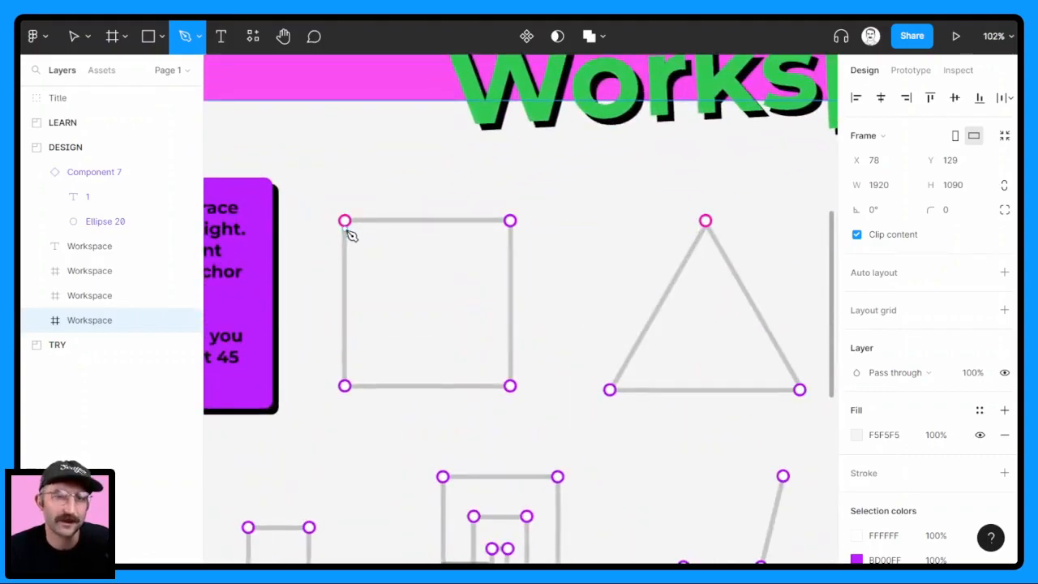
scroll(346, 223, "up", 3)
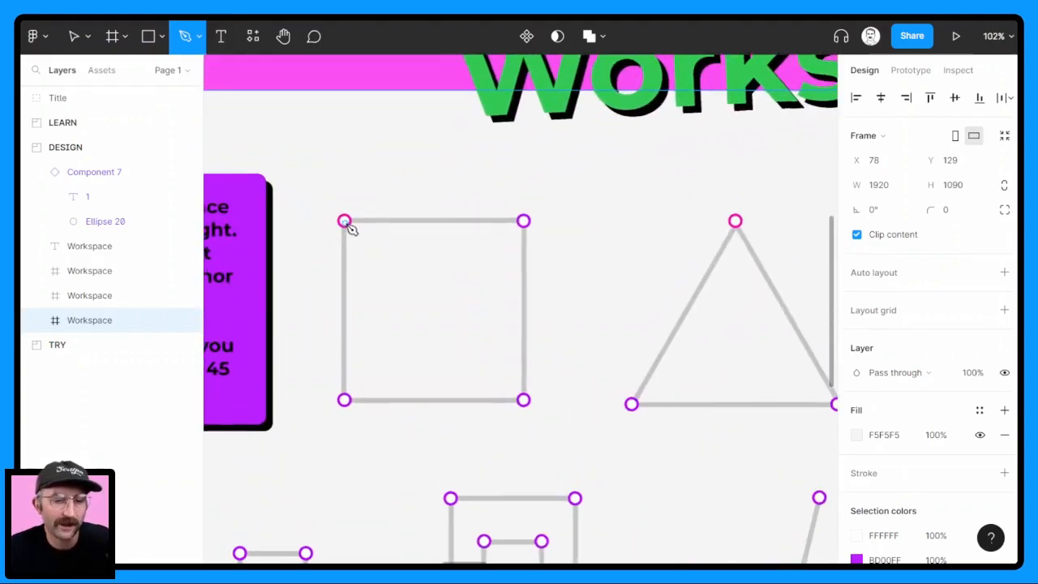
left_click(346, 220)
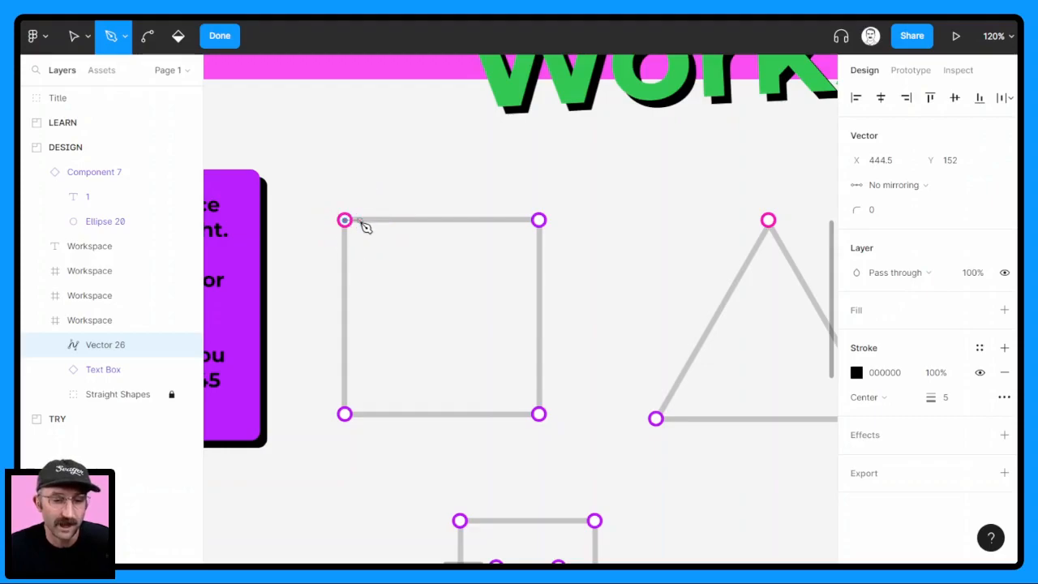
left_click(542, 230)
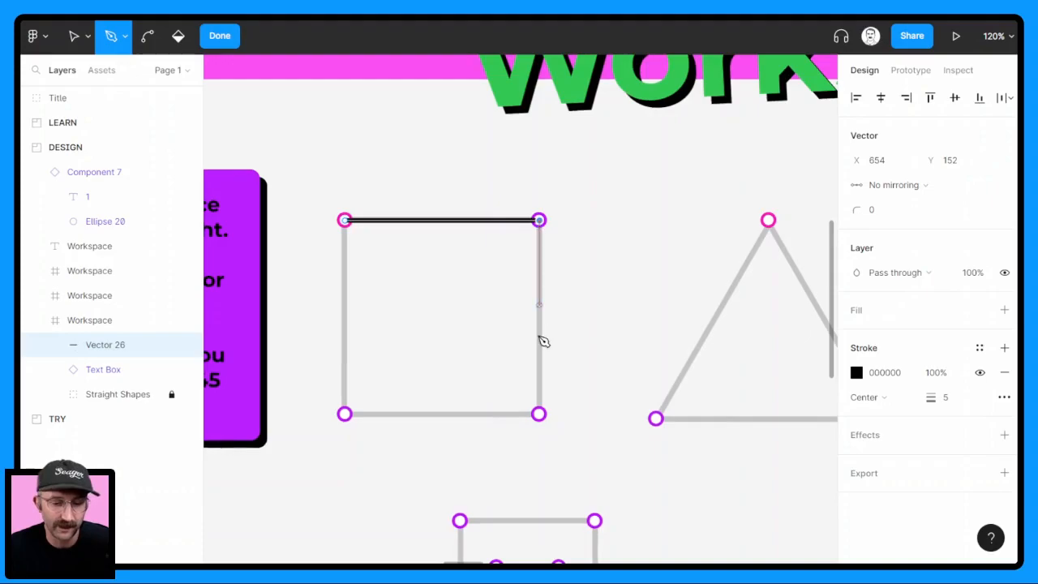
left_click(540, 416)
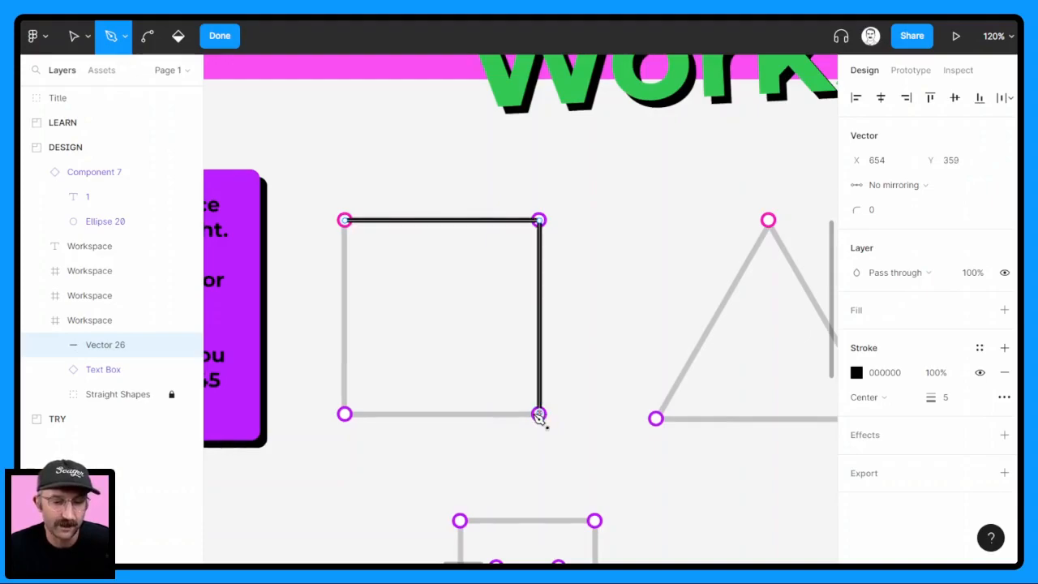
left_click(347, 416)
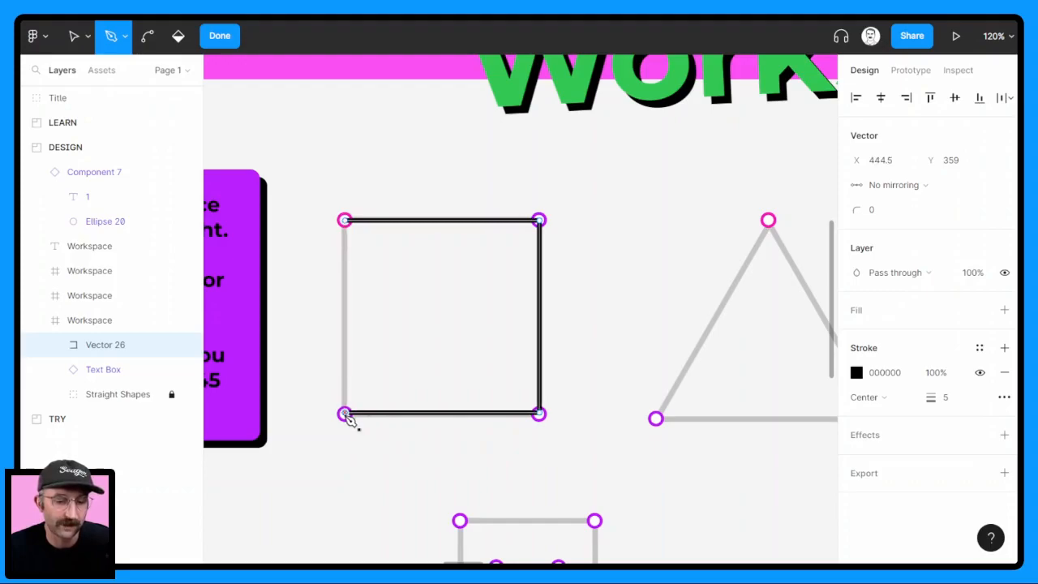
left_click(345, 222)
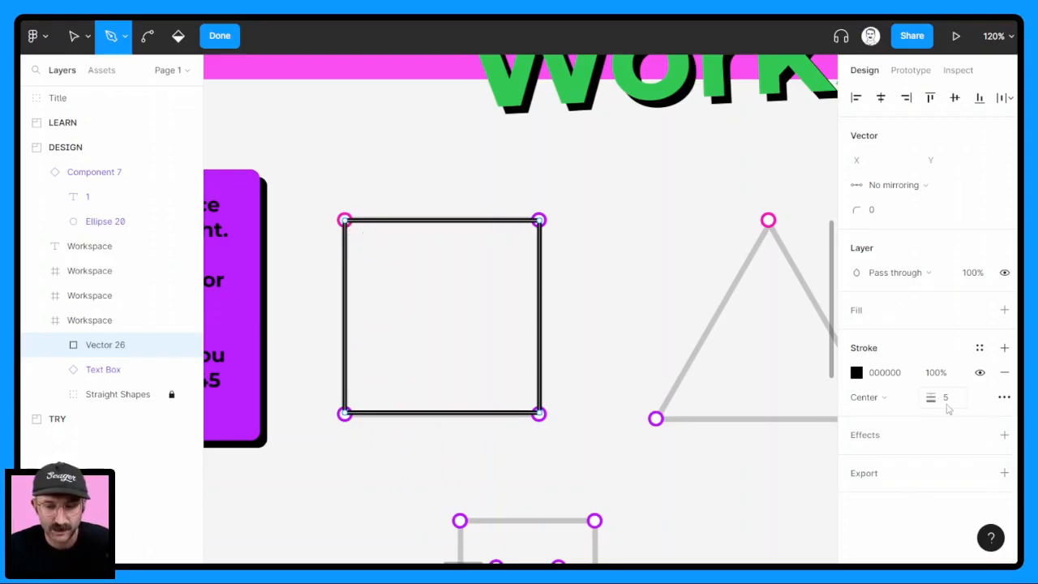
Try a stroke weight of 7 on the square, and set it back to 5
mouse_move(933, 403)
left_mouse_down()
mouse_move(950, 401)
mouse_move(931, 400)
left_mouse_up()
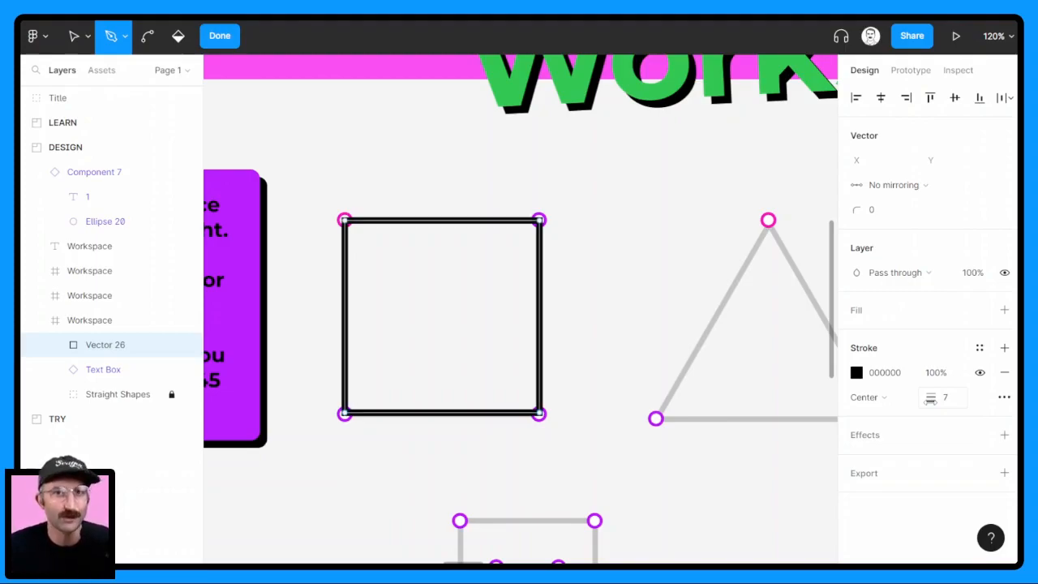
left_click(947, 399)
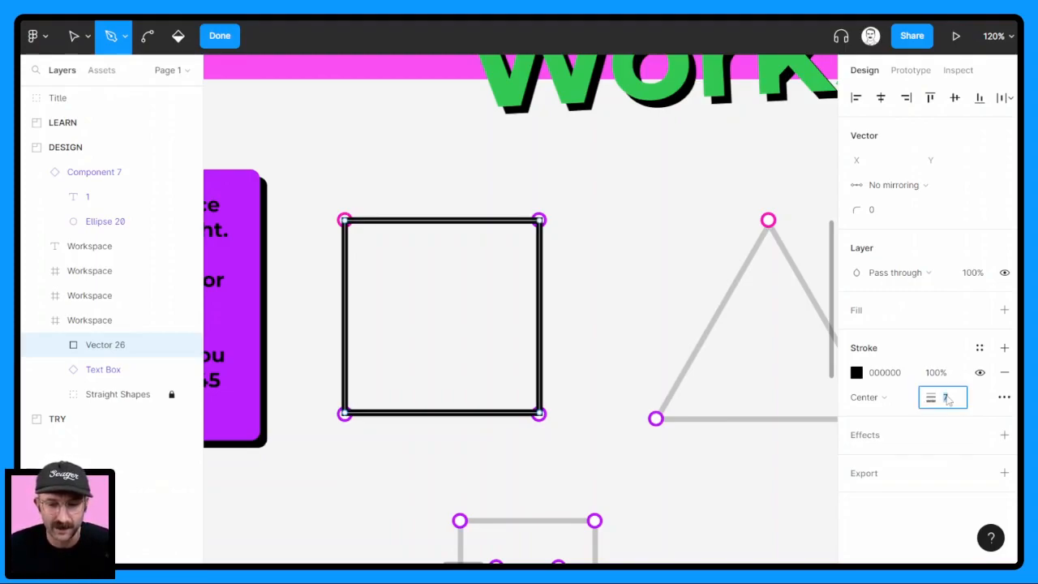
type("5")
key("Return")
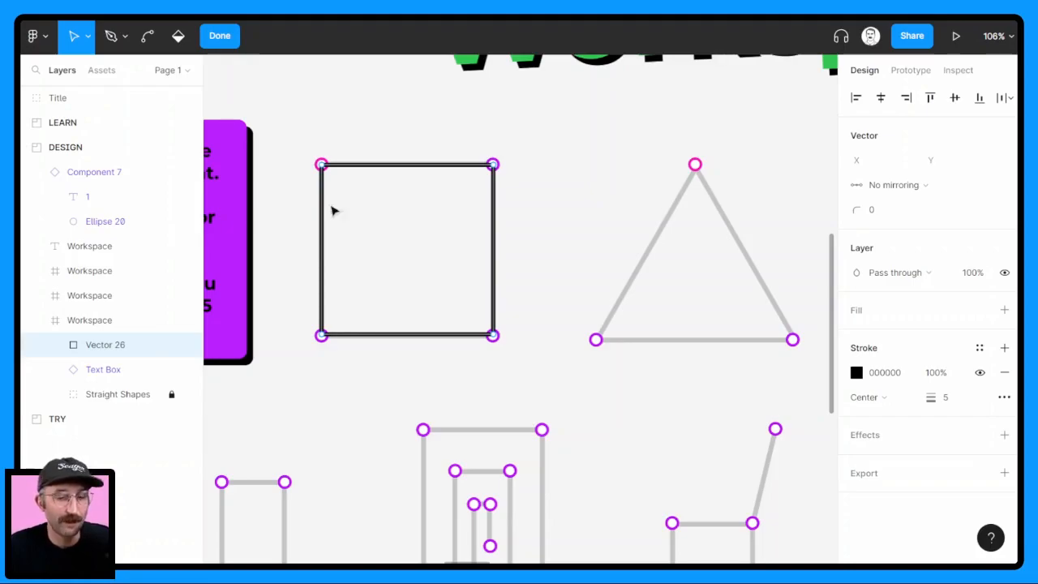
Finish editing the square, and trace the triangle beside it as a closed Pen path, clockwise from the pink apex
left_click(226, 42)
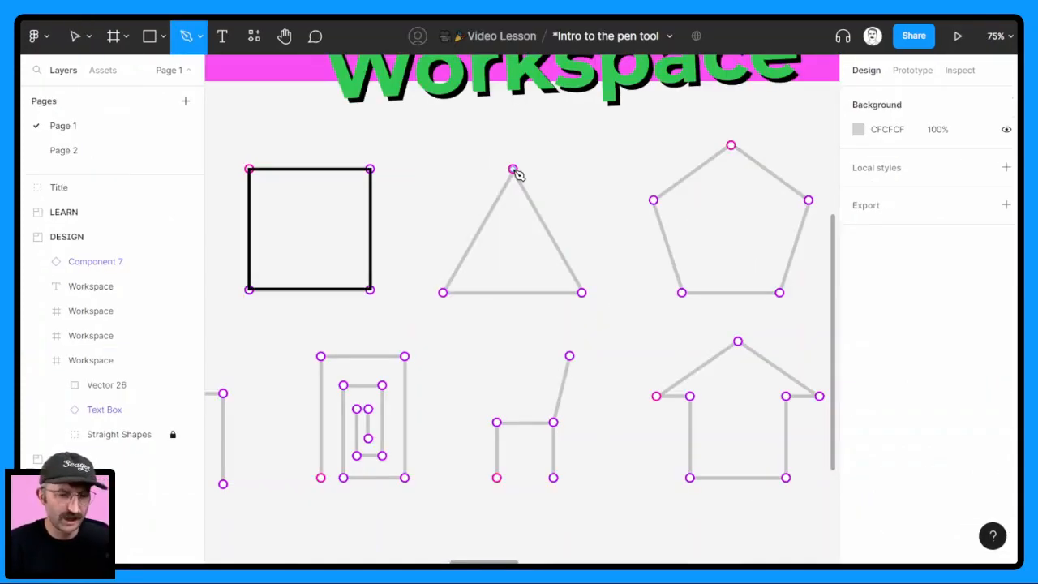
left_click(514, 170)
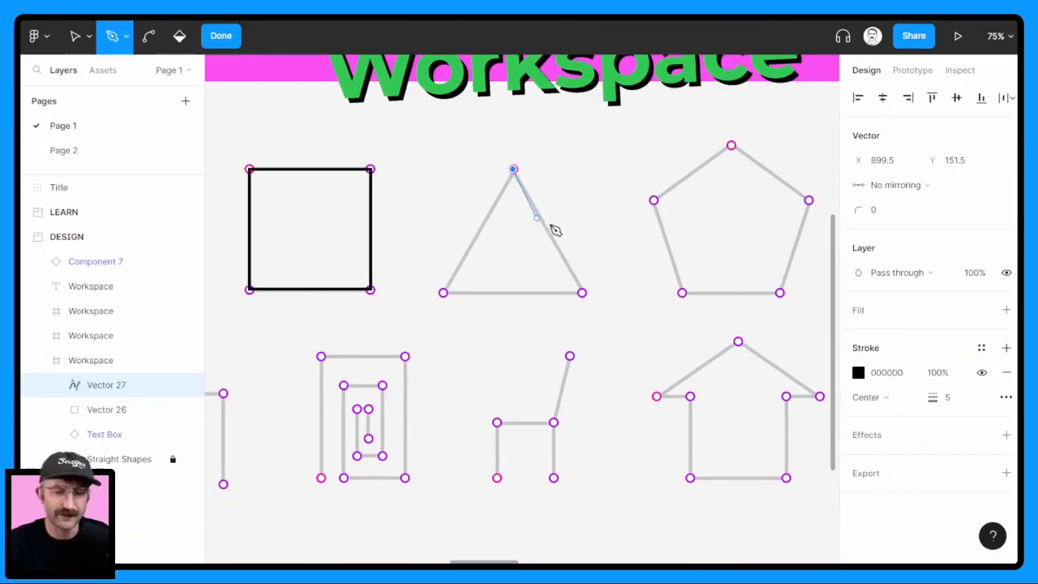
left_click(582, 293)
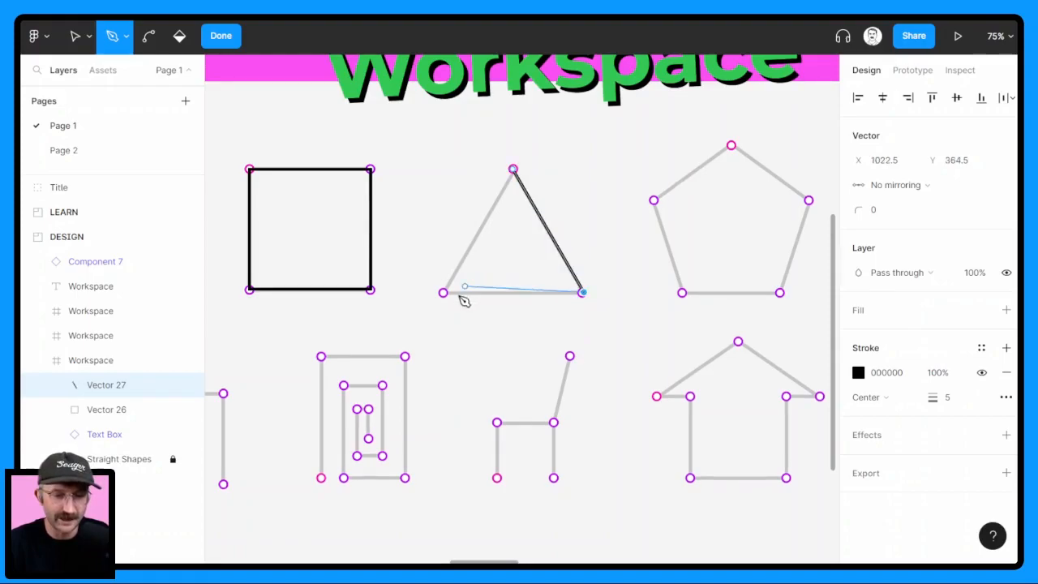
left_click(443, 293)
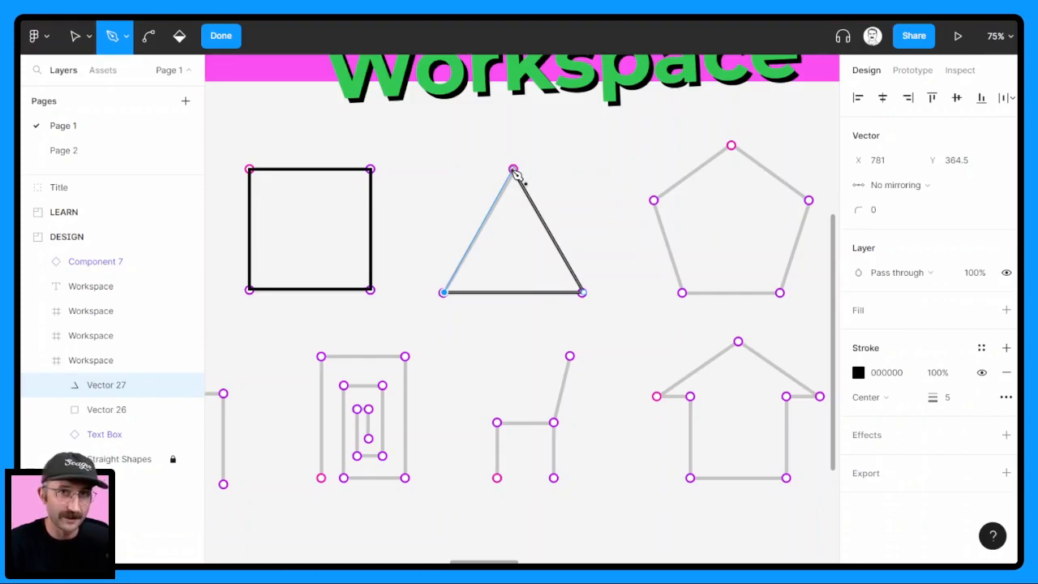
left_click(512, 170)
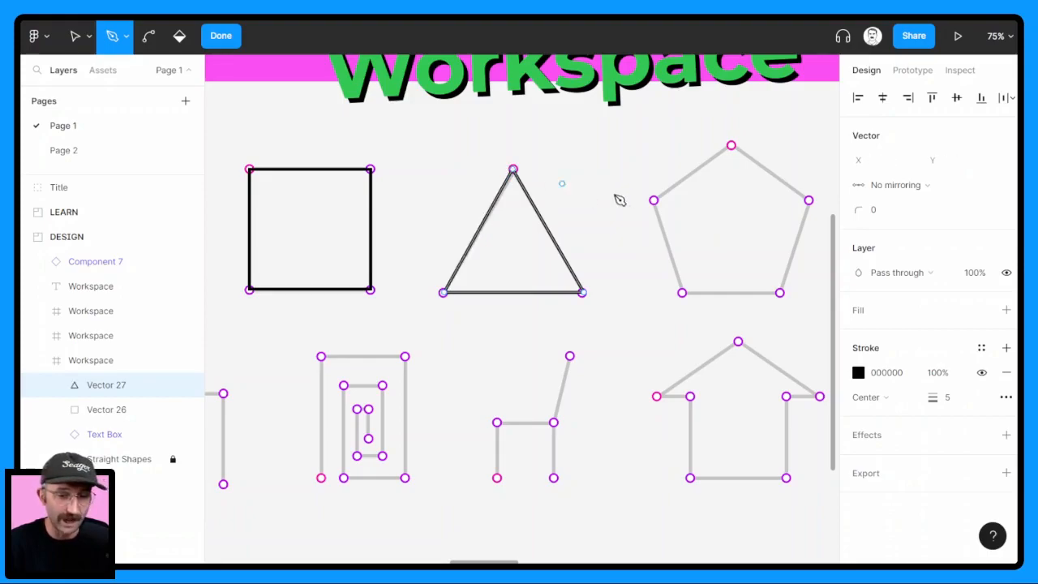
left_click(217, 37)
Trace the five-sided pentagon outline with the Pen tool, clockwise from its pink top point, and finish the closed path
scroll(698, 306, "right", 5)
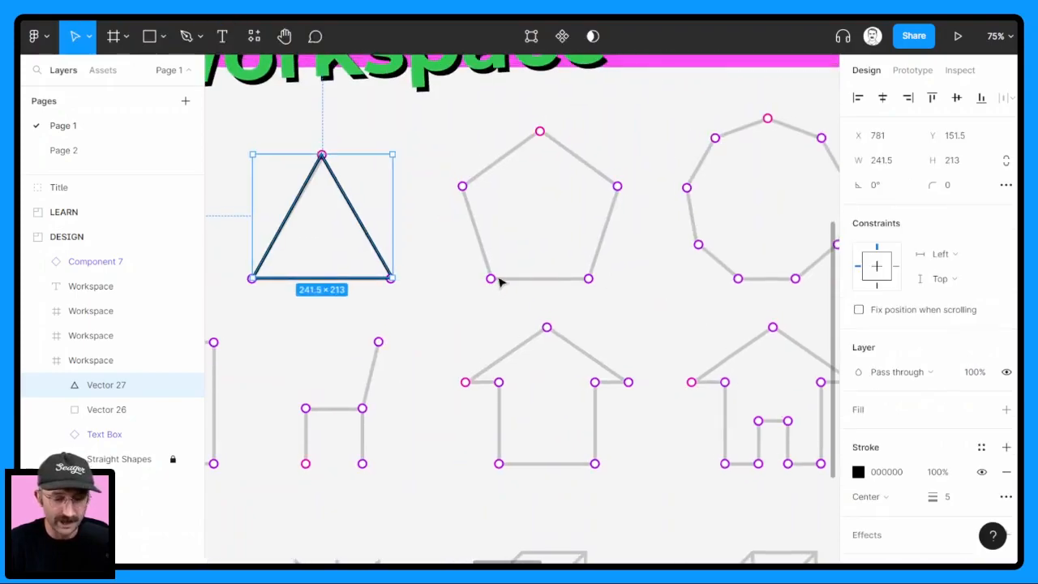
key("p")
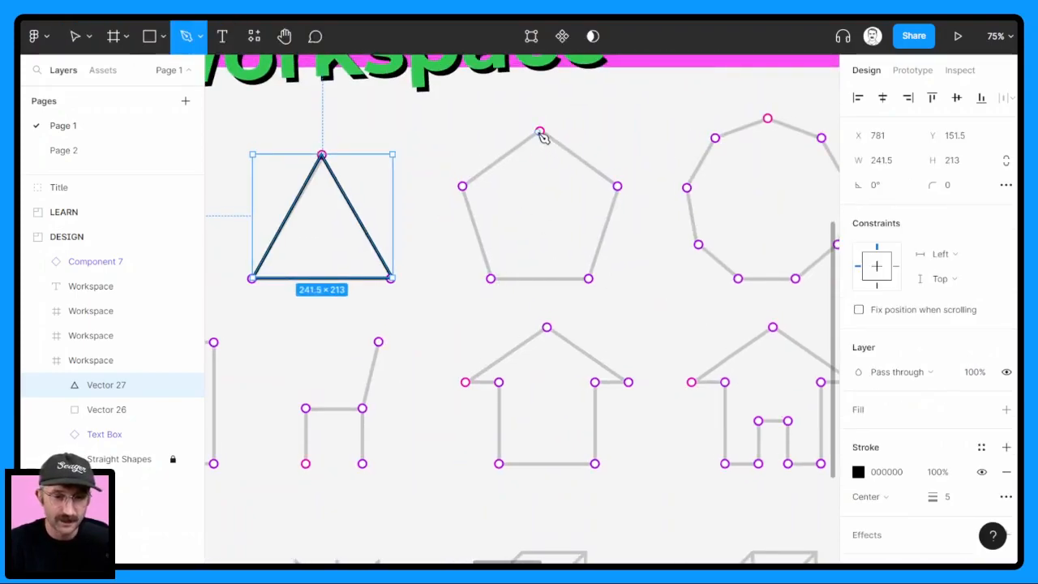
left_click(539, 131)
left_click(617, 185)
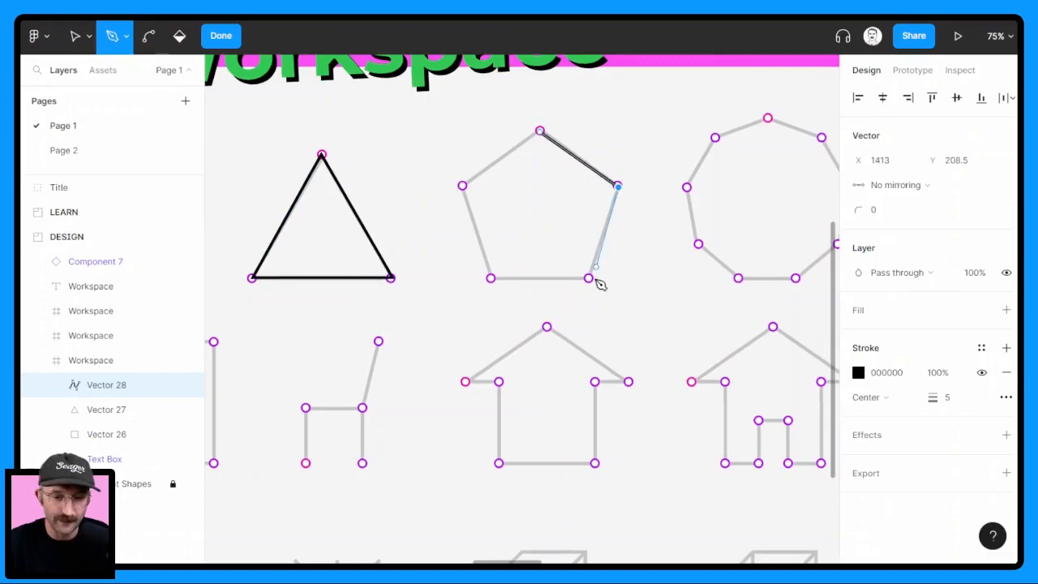
left_click(589, 279)
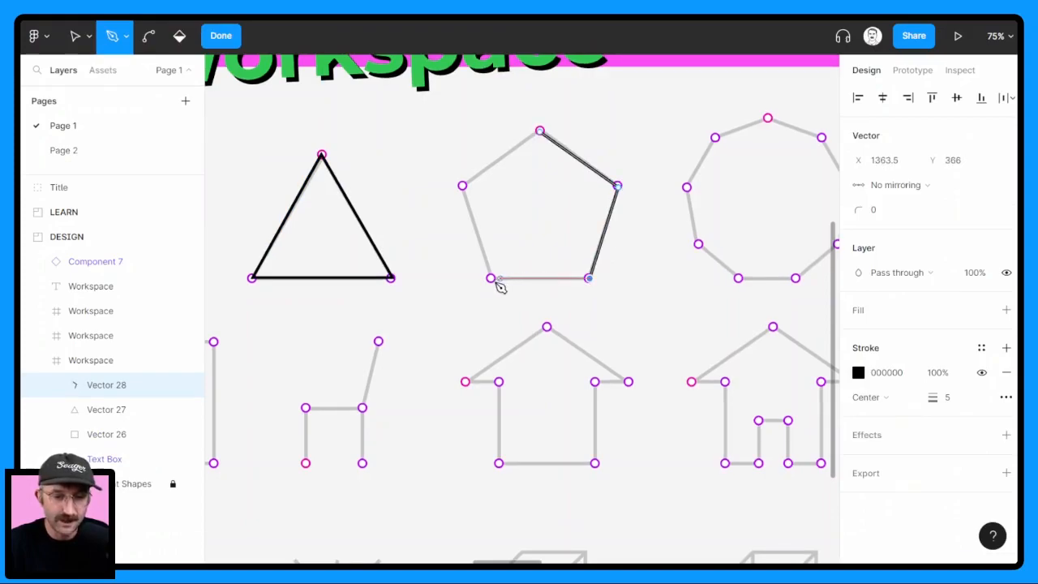
left_click(490, 278)
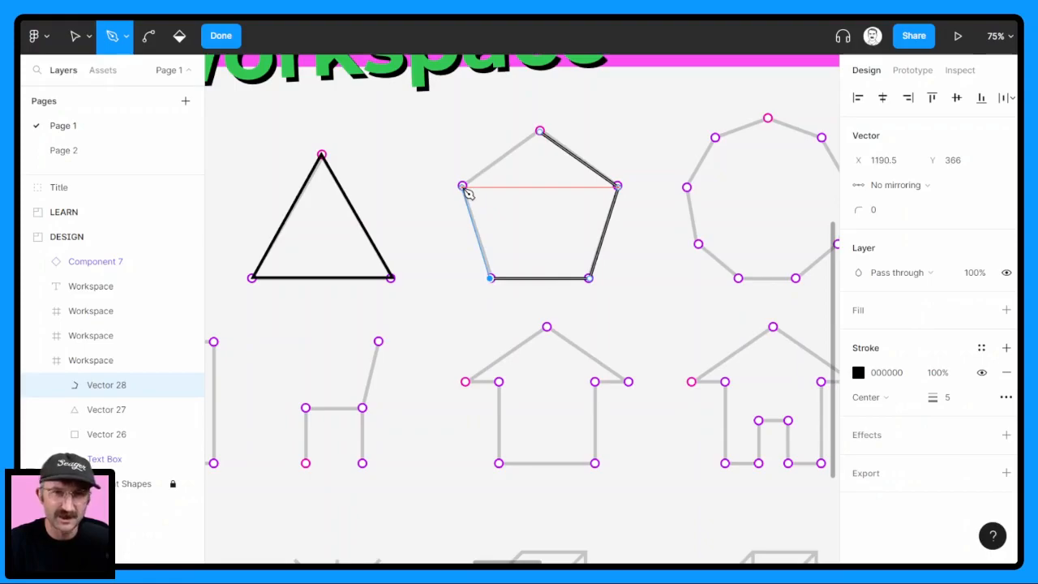
left_click(463, 188)
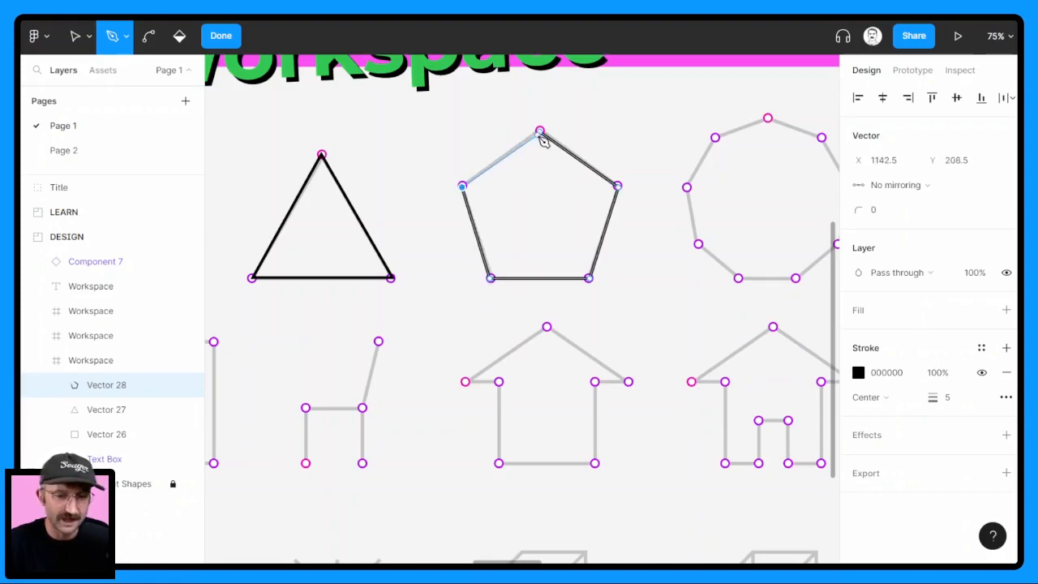
left_click(540, 131)
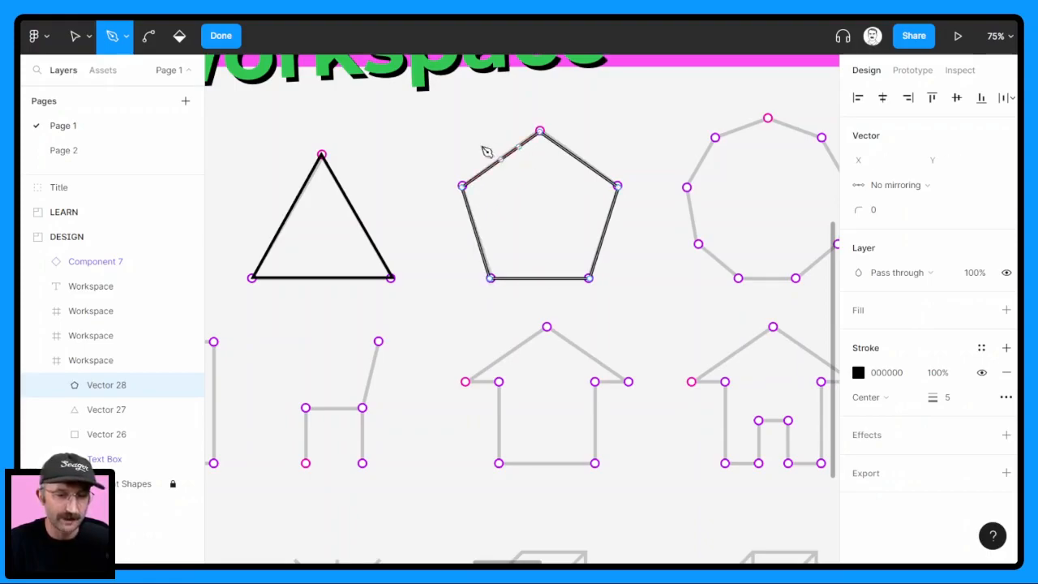
left_click(221, 35)
Trace the nine-sided nonagon outline with the Pen tool, clockwise from its pink top point, and finish the closed path
scroll(748, 249, "right", 5)
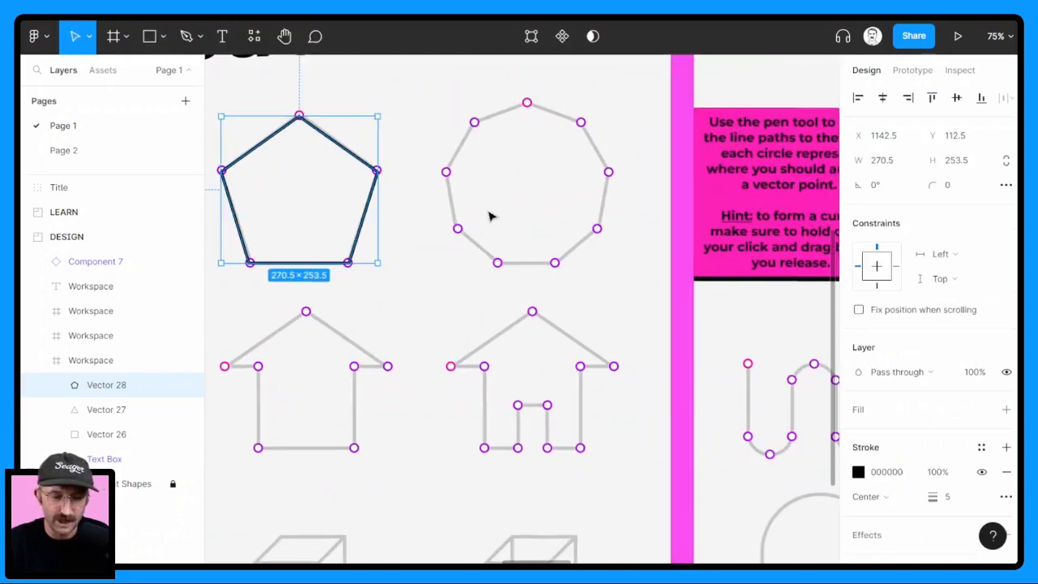
key("p")
left_click(527, 104)
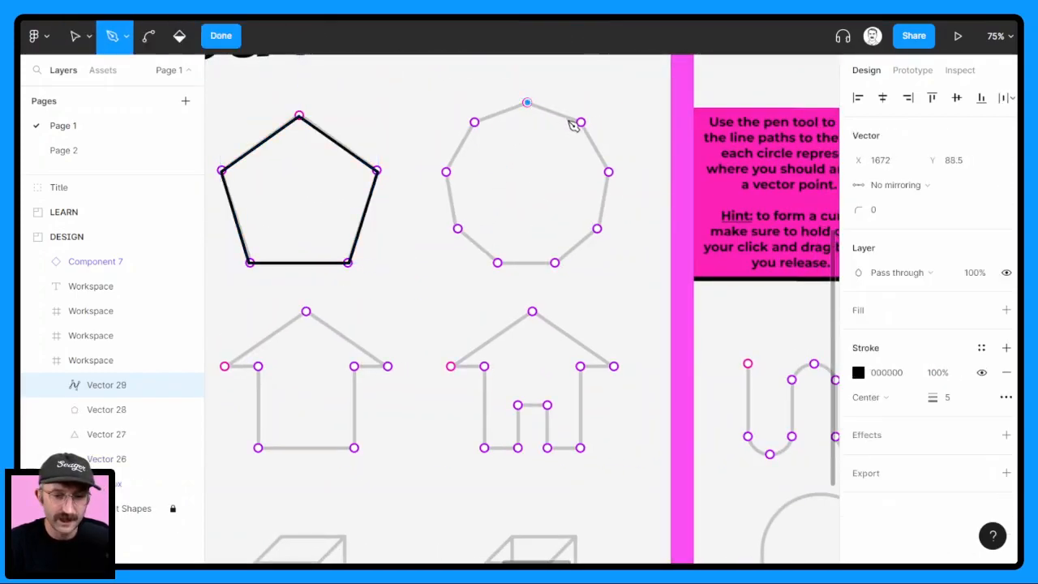
left_click(580, 122)
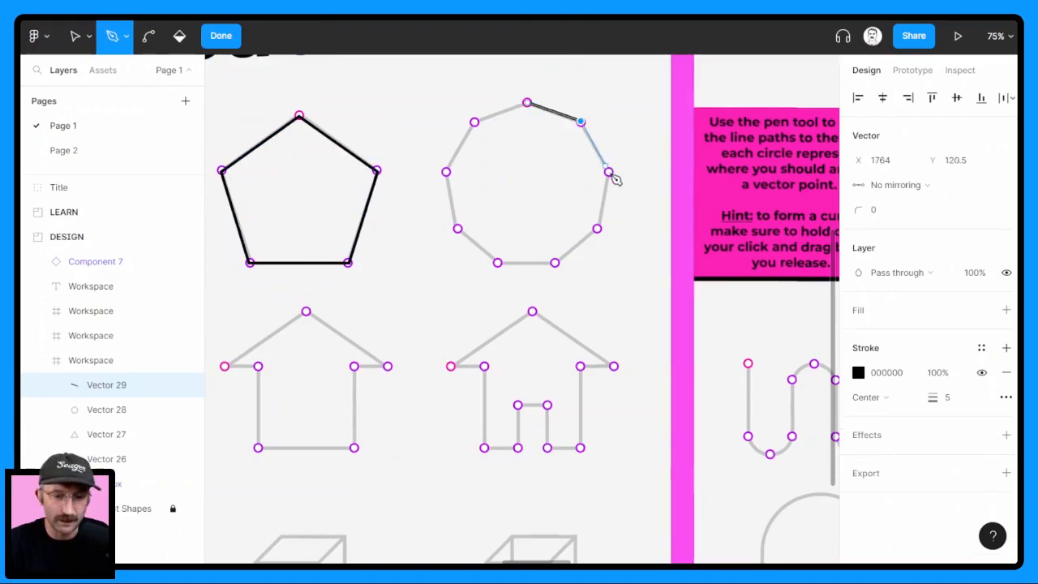
left_click(608, 172)
left_click(597, 229)
left_click(555, 263)
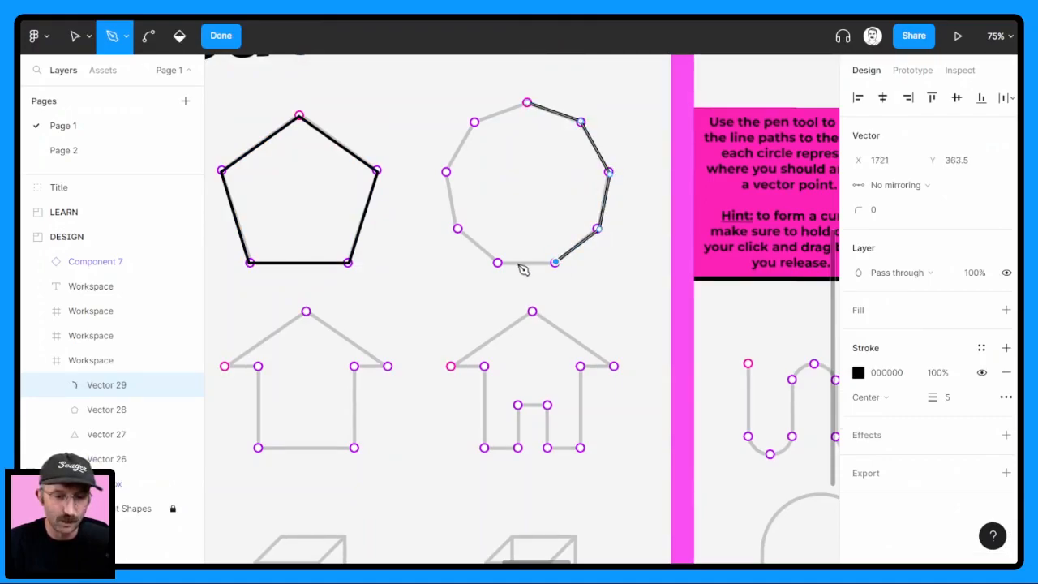
left_click(498, 263)
left_click(457, 230)
left_click(446, 172)
left_click(475, 121)
left_click(527, 104)
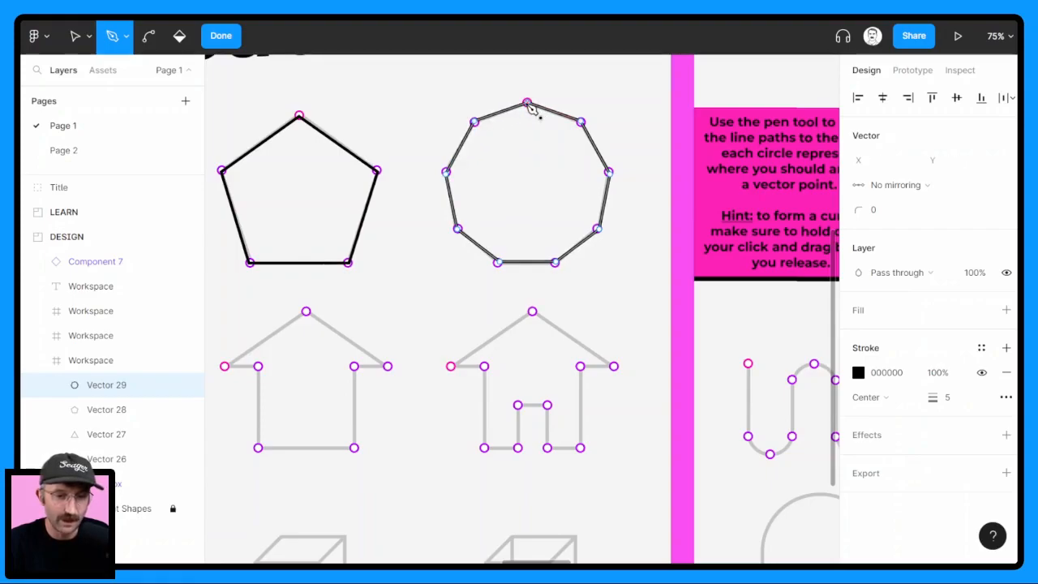
left_click(220, 37)
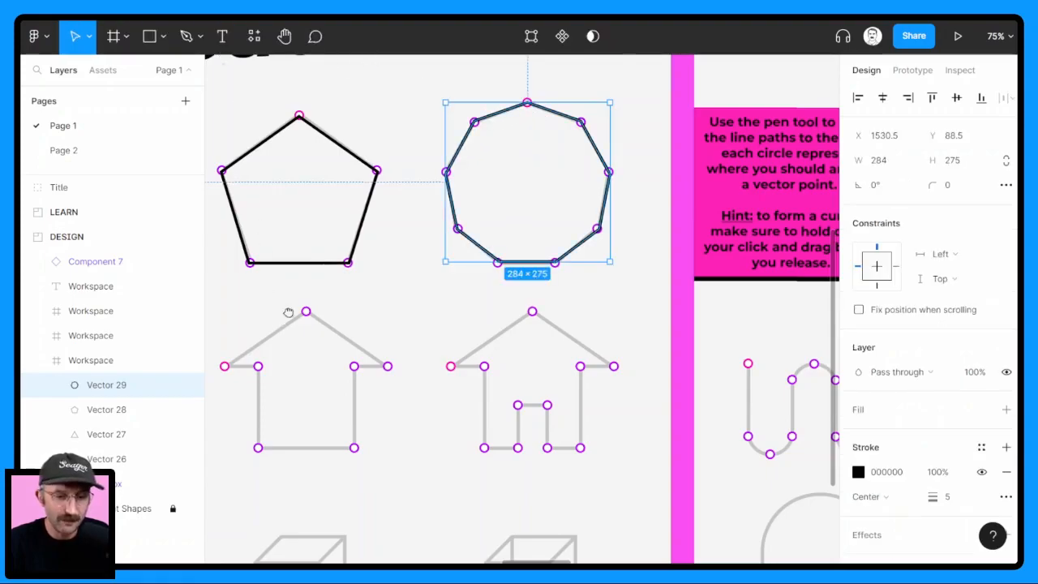
Trace the square-wave line below the instruction box as an open Pen path, from its pink upper-left point to the lower-right end, and finish editing
left_click_drag(276, 315, 662, 246)
left_click_drag(438, 299, 602, 292)
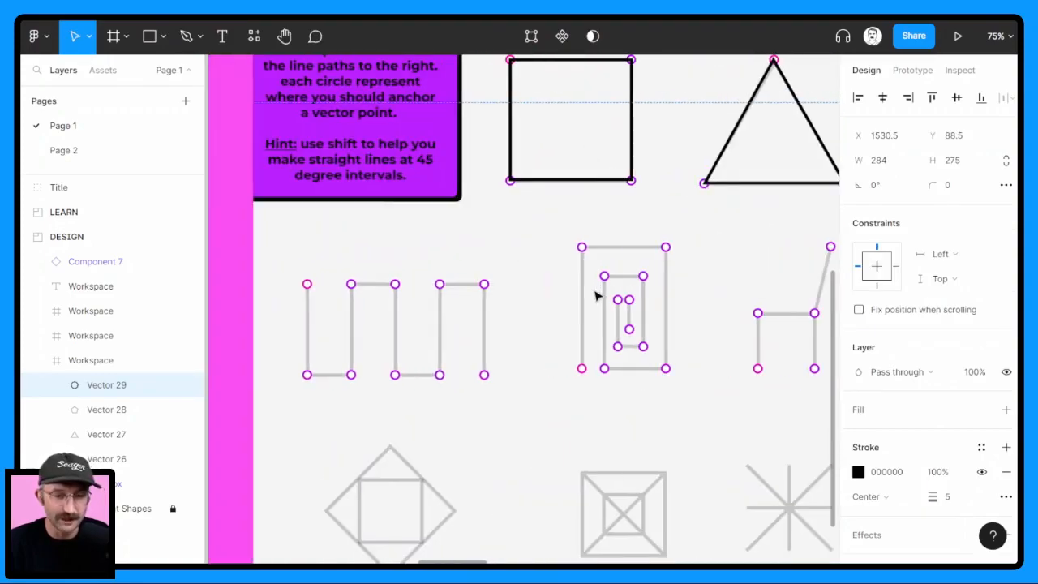
key("p")
left_click(306, 284)
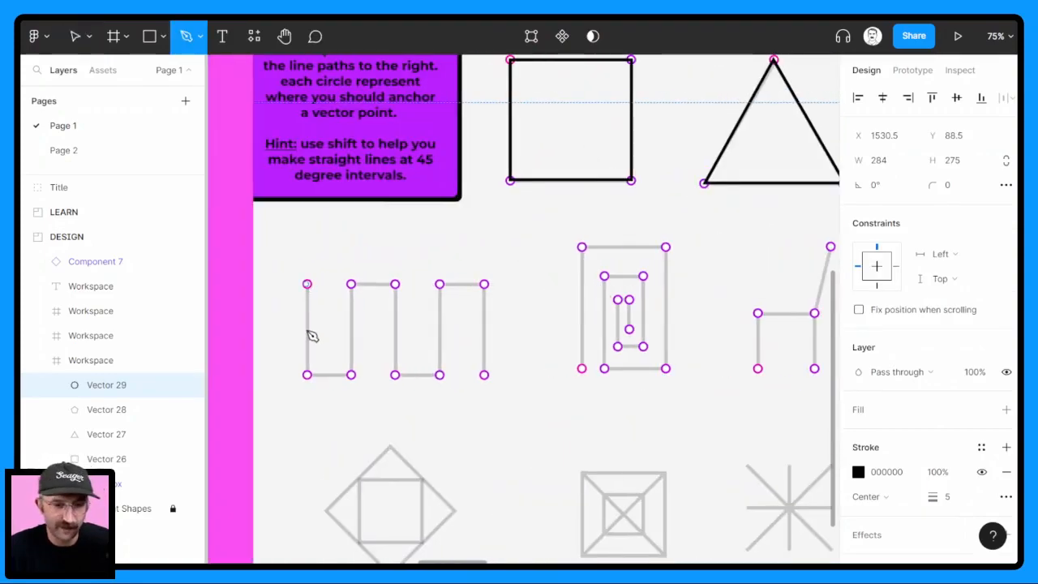
left_click(307, 375)
left_click(350, 374)
left_click(351, 284)
left_click(395, 284)
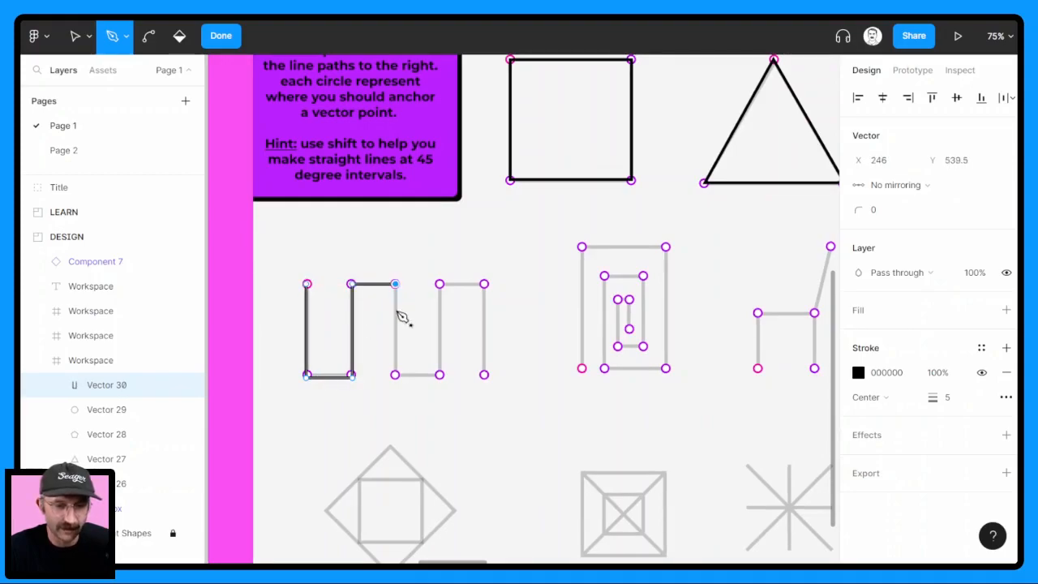
left_click(395, 375)
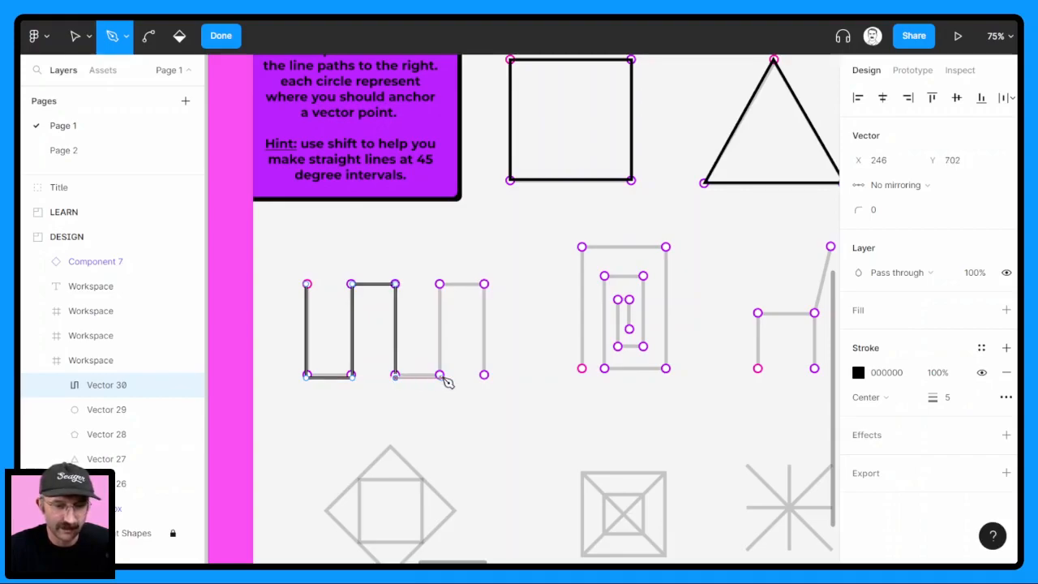
left_click(439, 374)
left_click(441, 285)
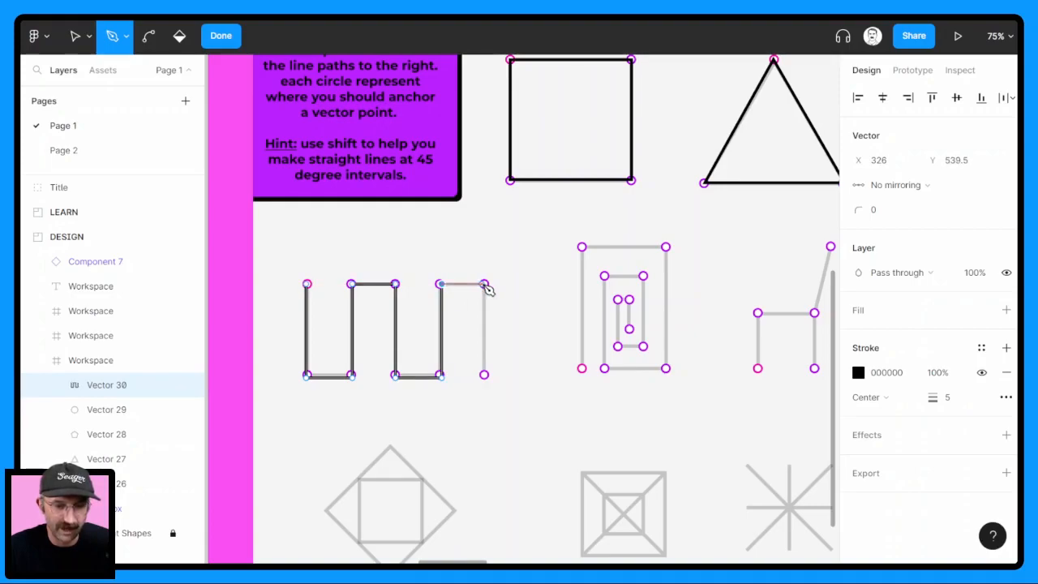
left_click(484, 285)
left_click(485, 376)
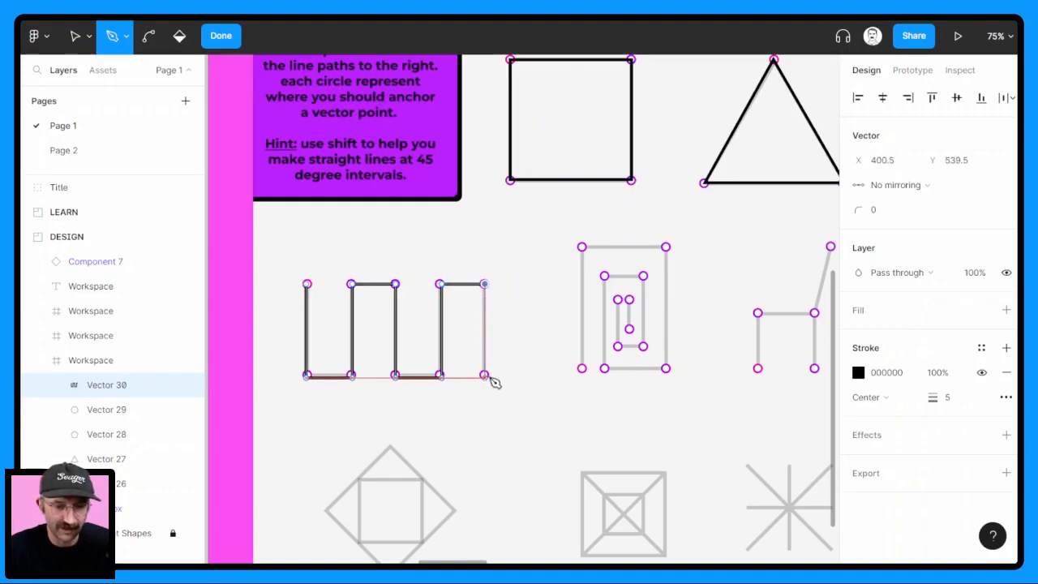
left_click(222, 39)
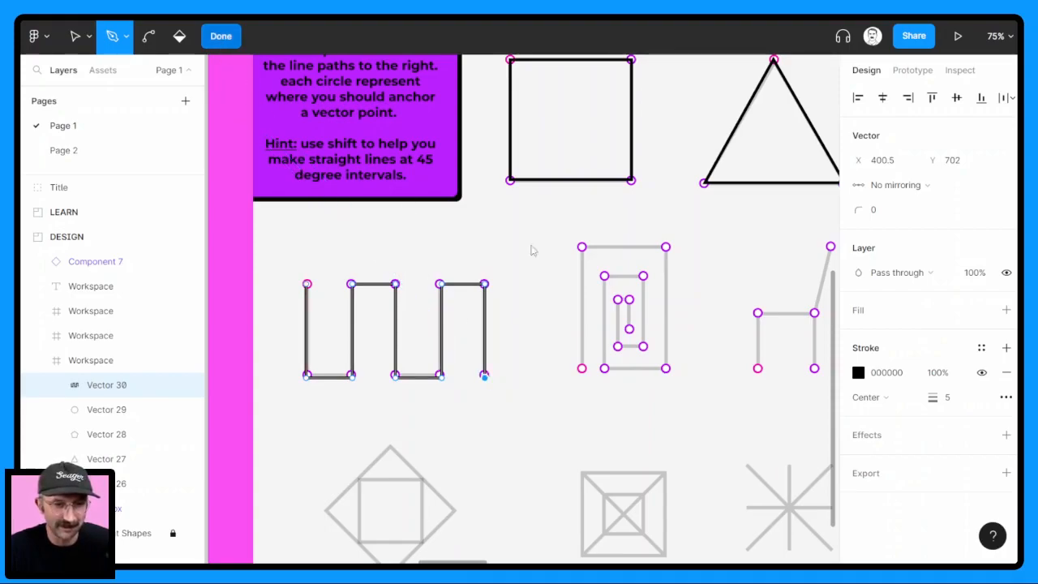
Trace the rectangular spiral with the Pen tool, clockwise inward from its pink lower-left point to the center end point, leaving the path open
scroll(655, 314, "right", 3)
key("p")
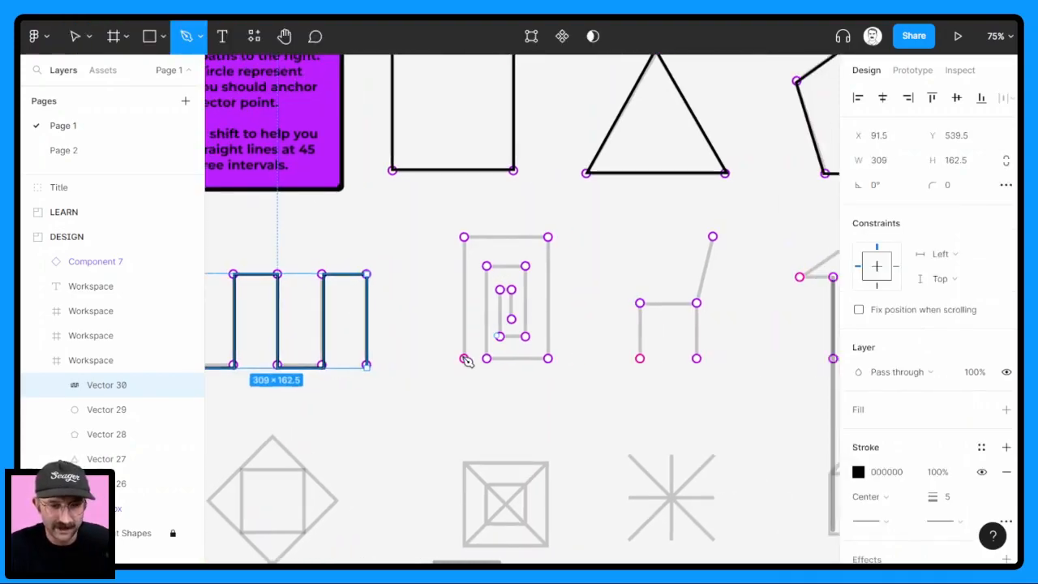
left_click(464, 358)
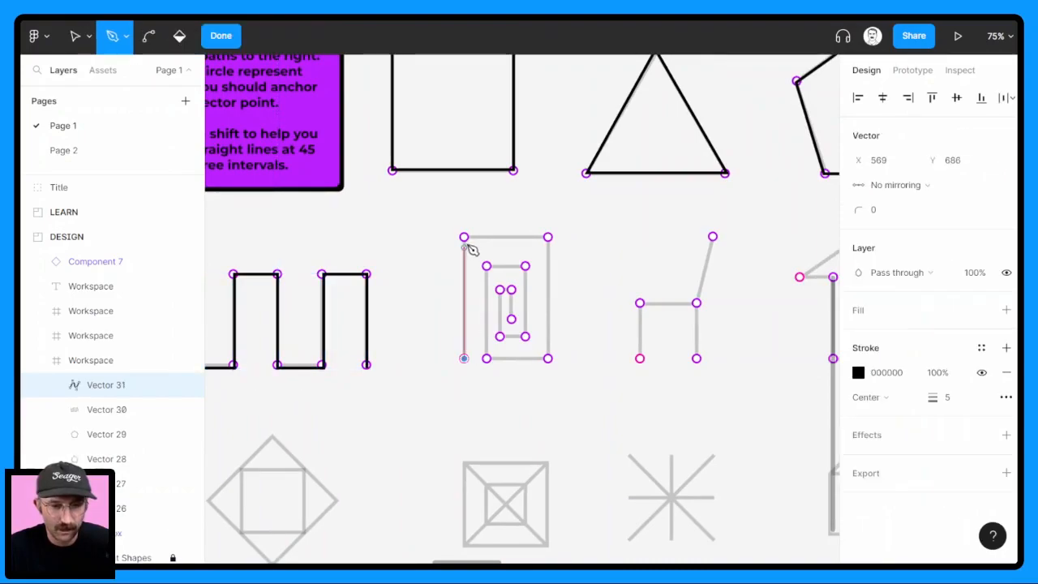
left_click(464, 237)
left_click(548, 236)
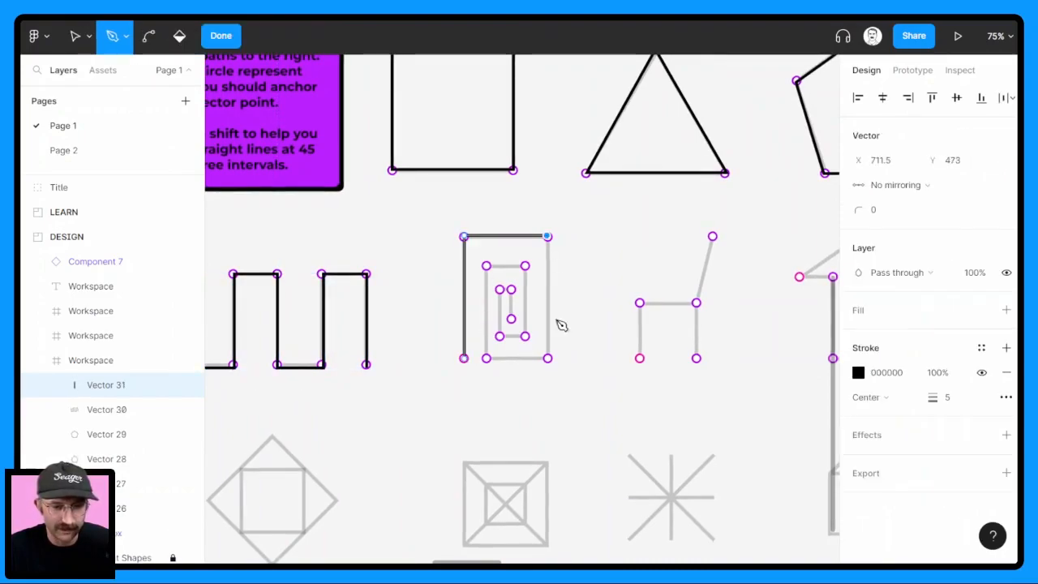
left_click(548, 358)
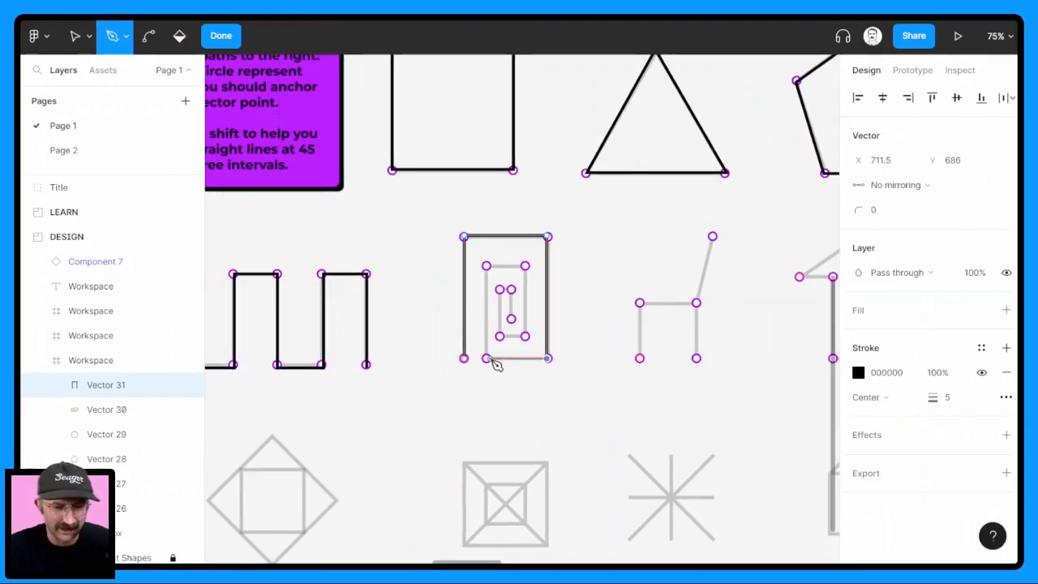
left_click(487, 359)
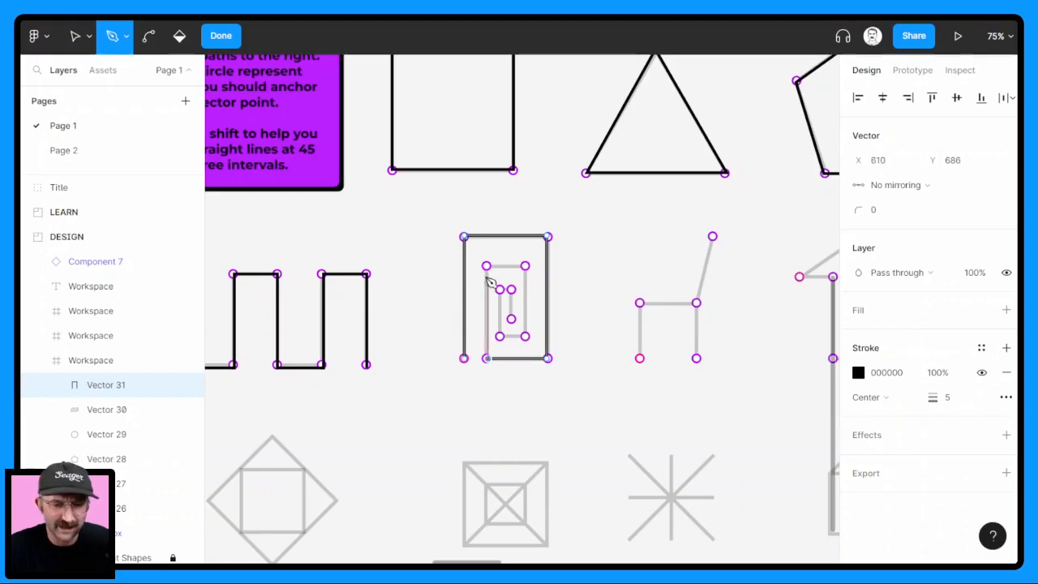
left_click(487, 268)
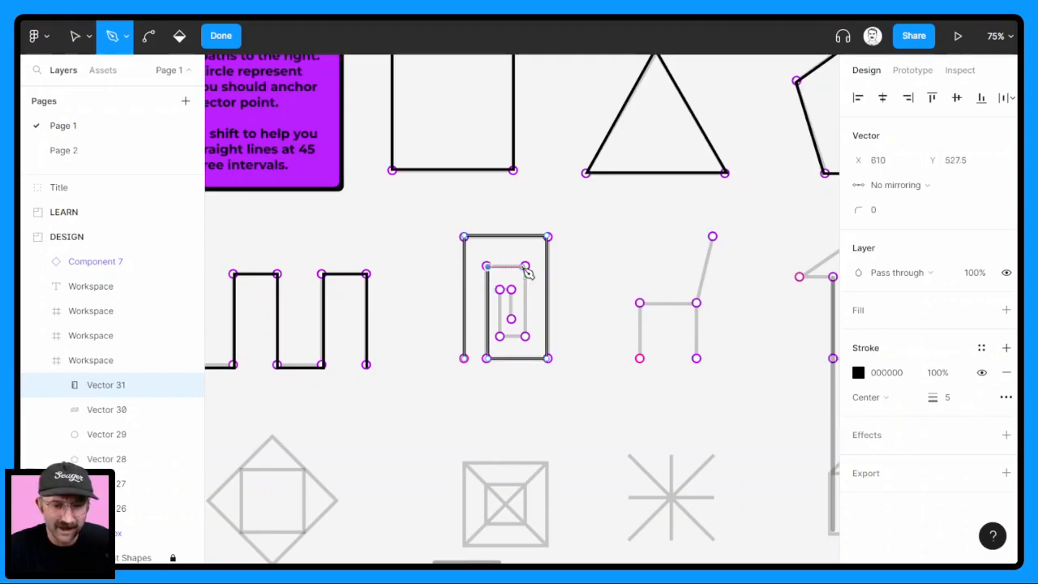
left_click(526, 268)
left_click(526, 338)
left_click(501, 337)
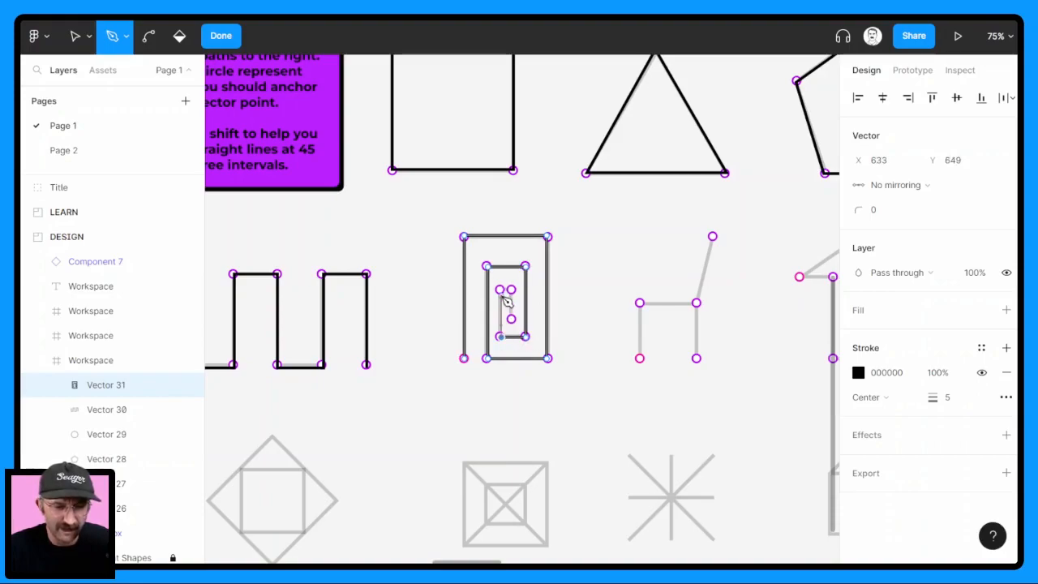
left_click(500, 290)
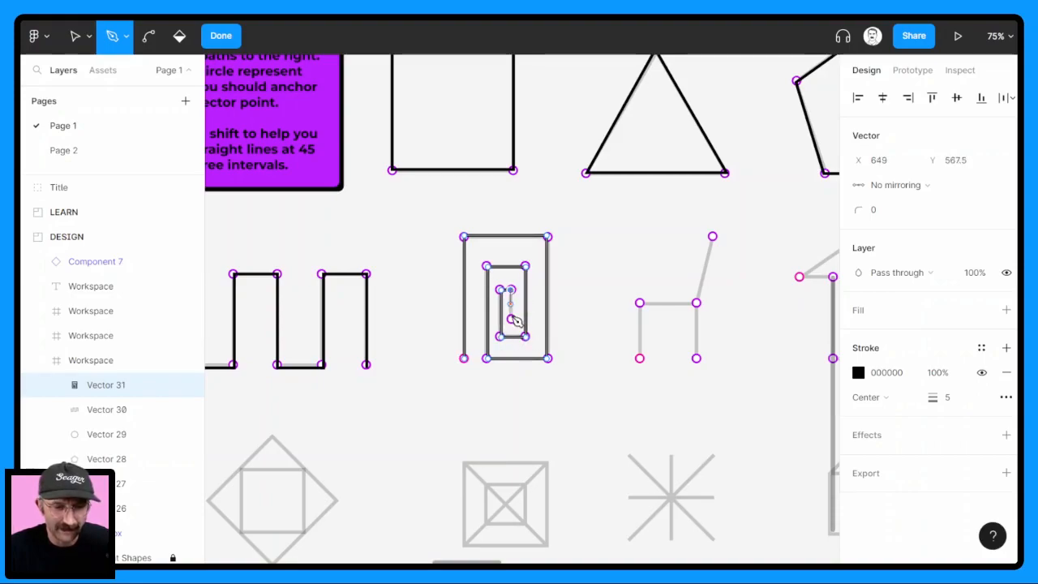
left_click(511, 319)
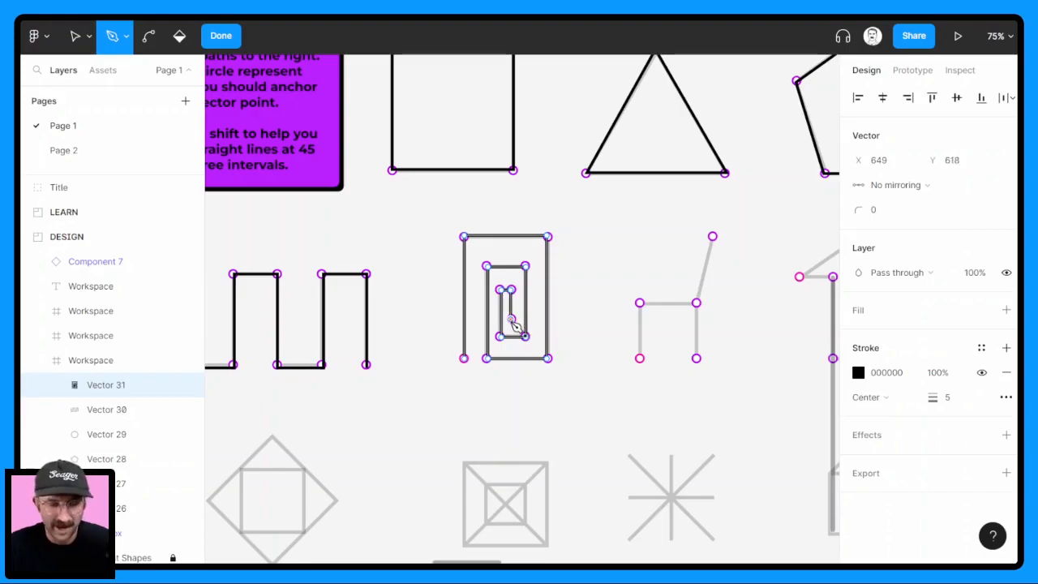
key("Escape")
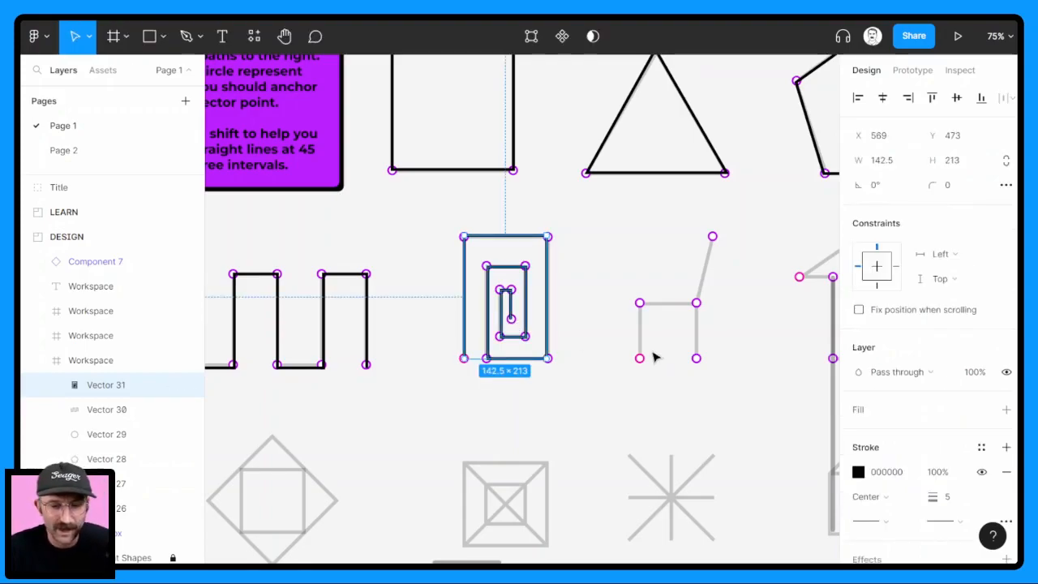
Trace the chair's front leg, seat and rear leg as one Pen path, starting from the pink foot point
left_click_drag(653, 354, 580, 347)
key("p")
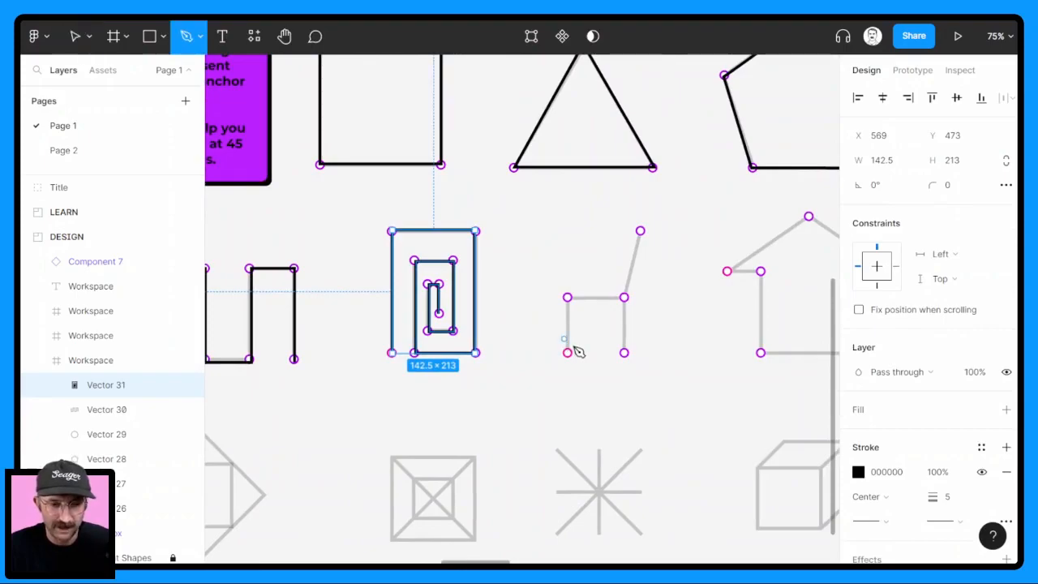
left_click(568, 353)
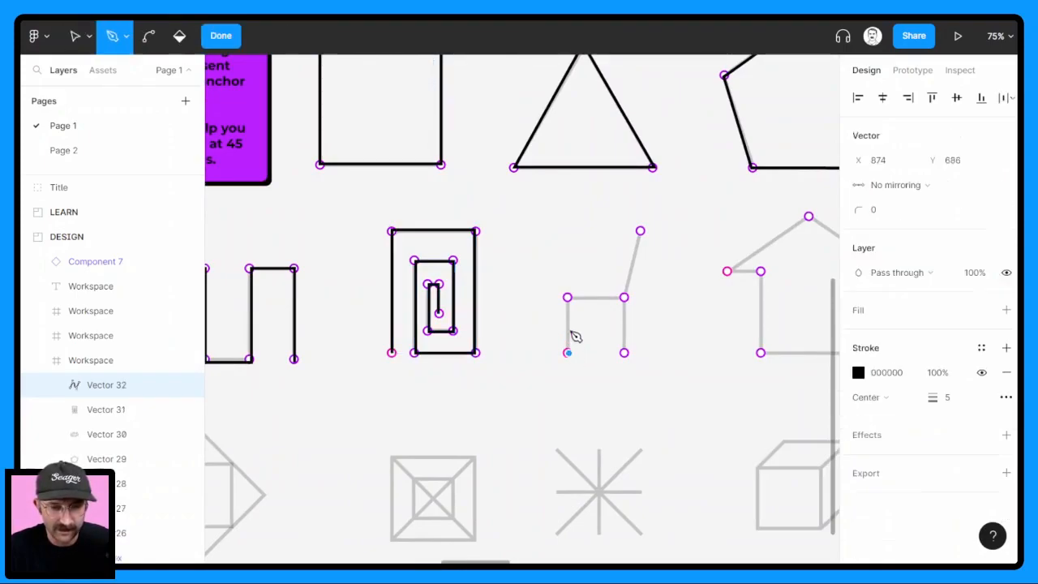
left_click(568, 298)
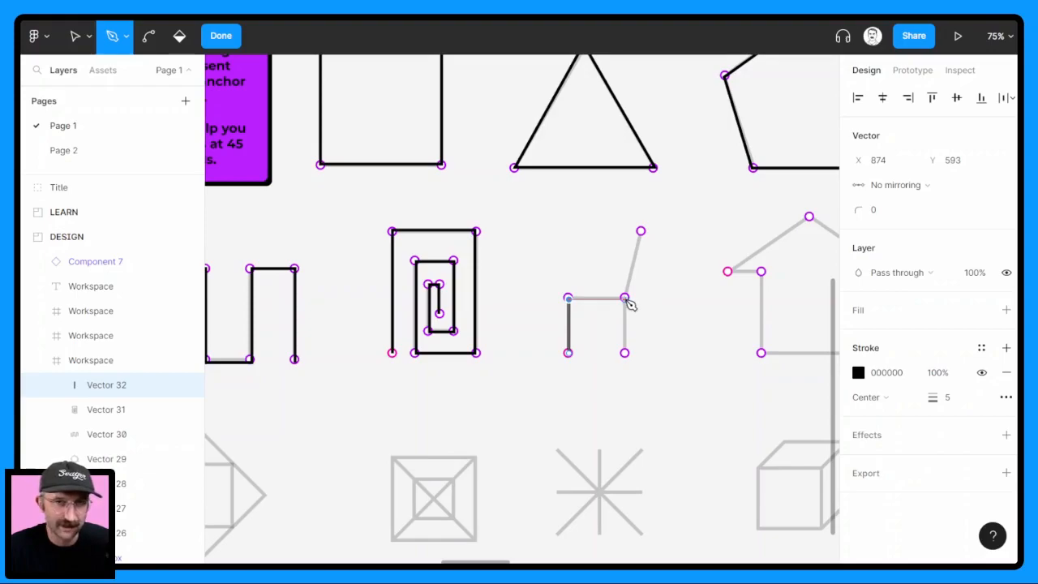
left_click(625, 298)
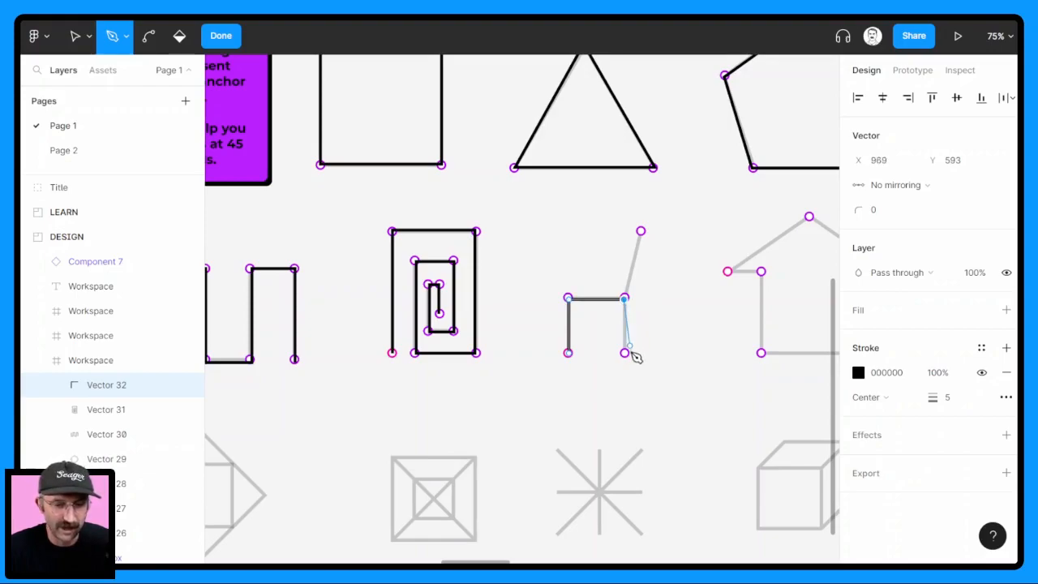
left_click(626, 354)
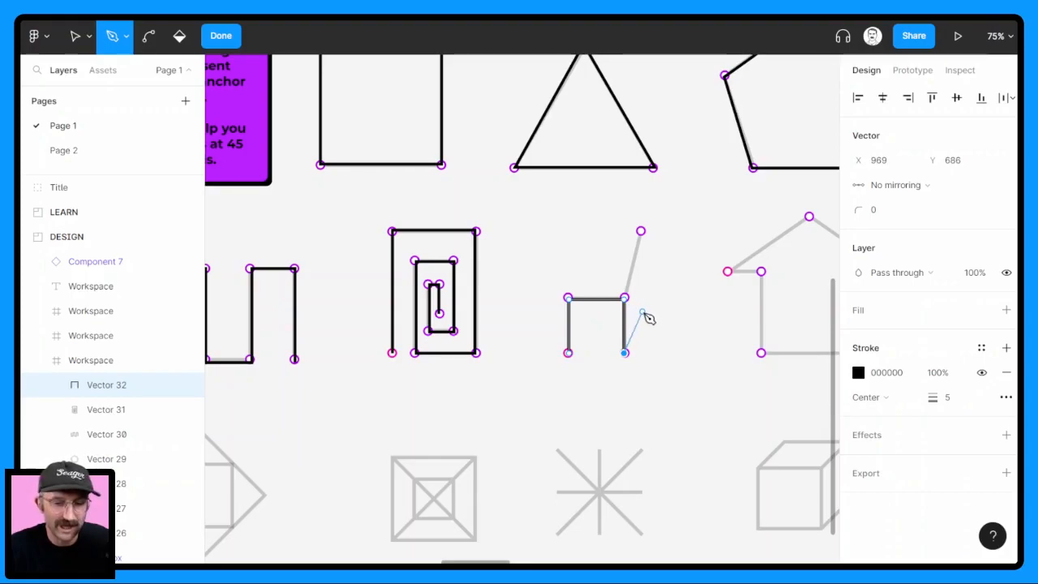
End the path at the rear leg, branch the slanted backrest from the seat's rear corner to its top point, and finish the chair
key("Escape")
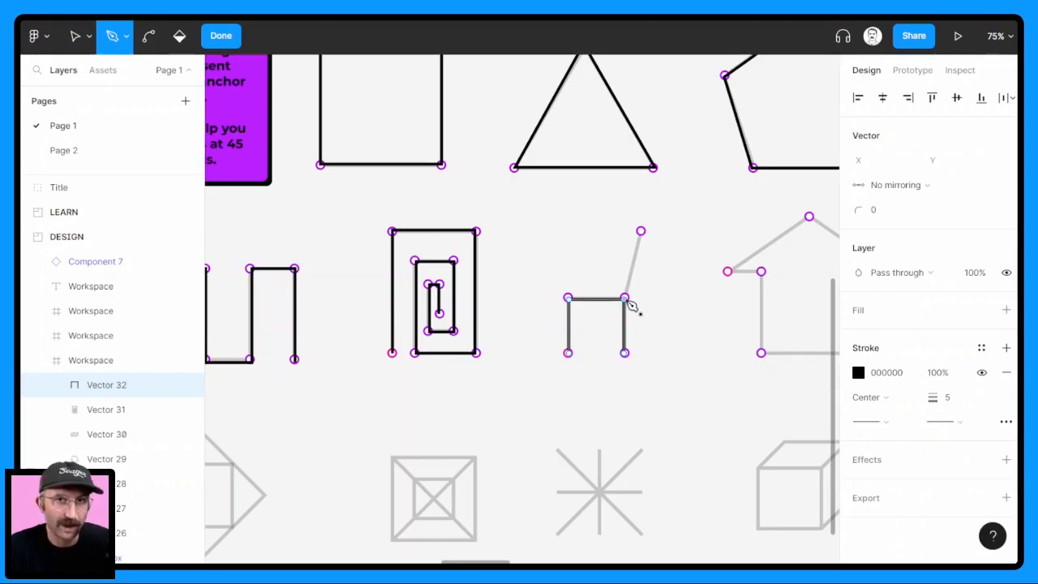
left_click(625, 298)
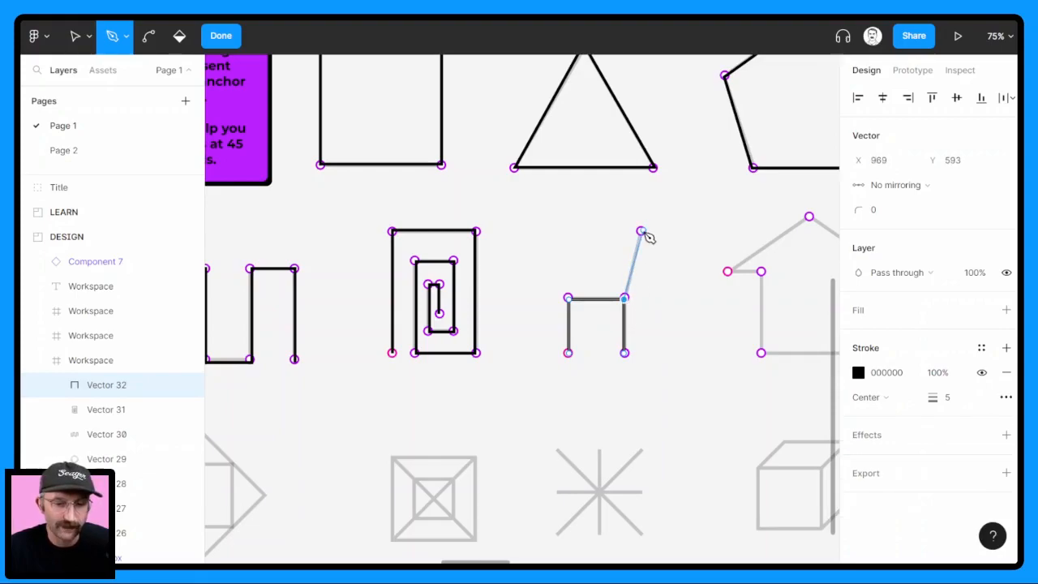
left_click(641, 232)
key("Return")
Trace the plain house without a door as a closed Pen path, from the pink left eave around the base and over the roof peak
left_click_drag(696, 289, 492, 284)
key("p")
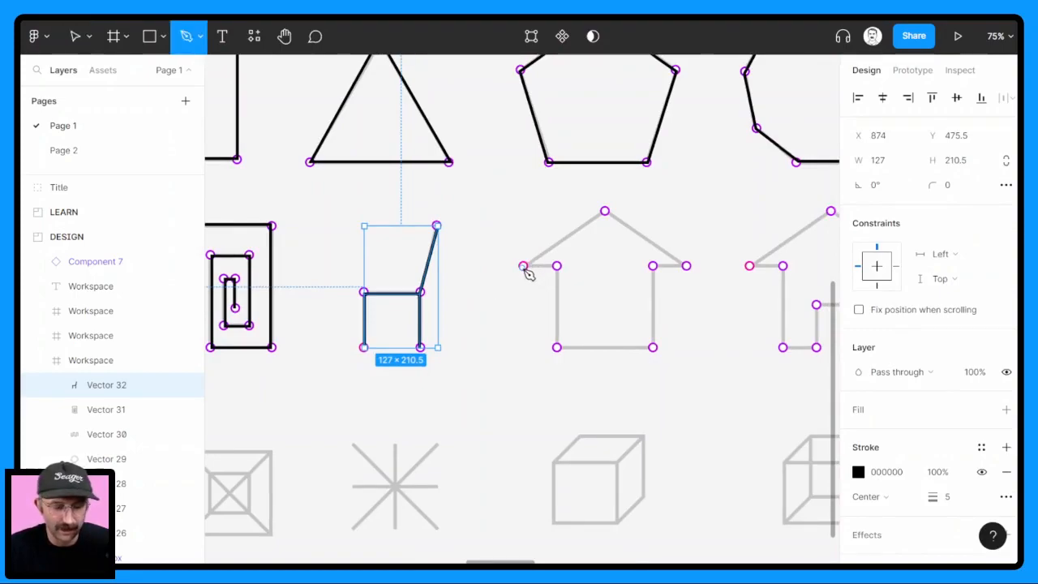
left_click(523, 266)
left_click(557, 266)
left_click(557, 348)
left_click(654, 348)
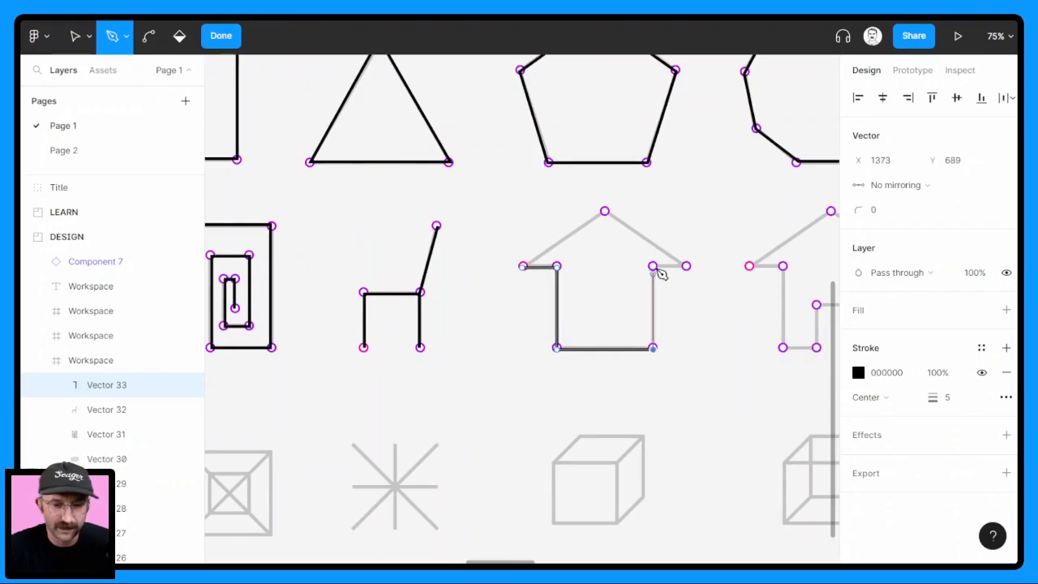
left_click(654, 268)
left_click(687, 267)
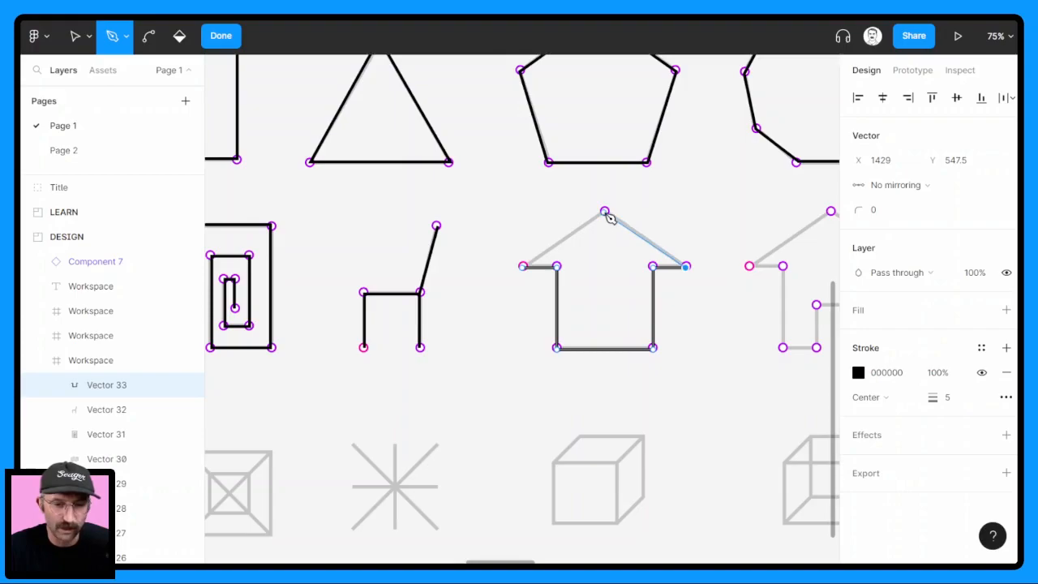
left_click(605, 212)
left_click(523, 267)
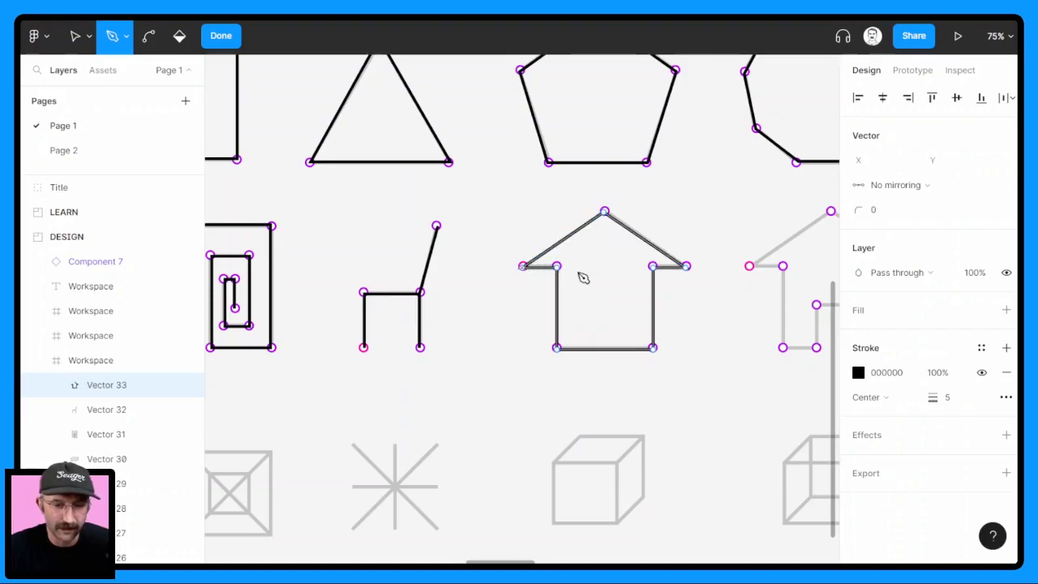
scroll(743, 309, "right", 5)
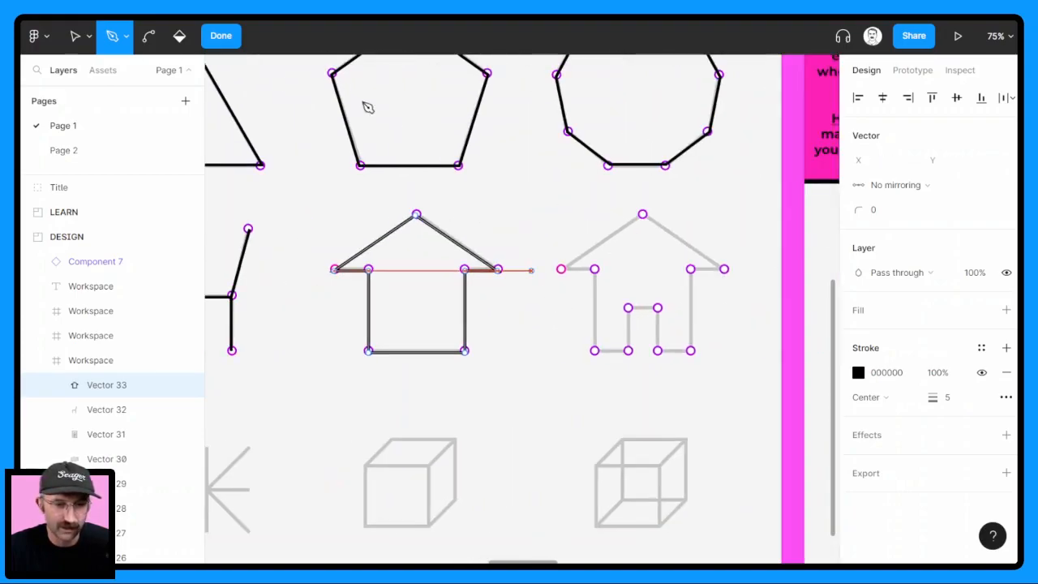
Start tracing the house with a doorway as a Pen path, from the pink left eave down the wall and around the doorway
left_click(220, 36)
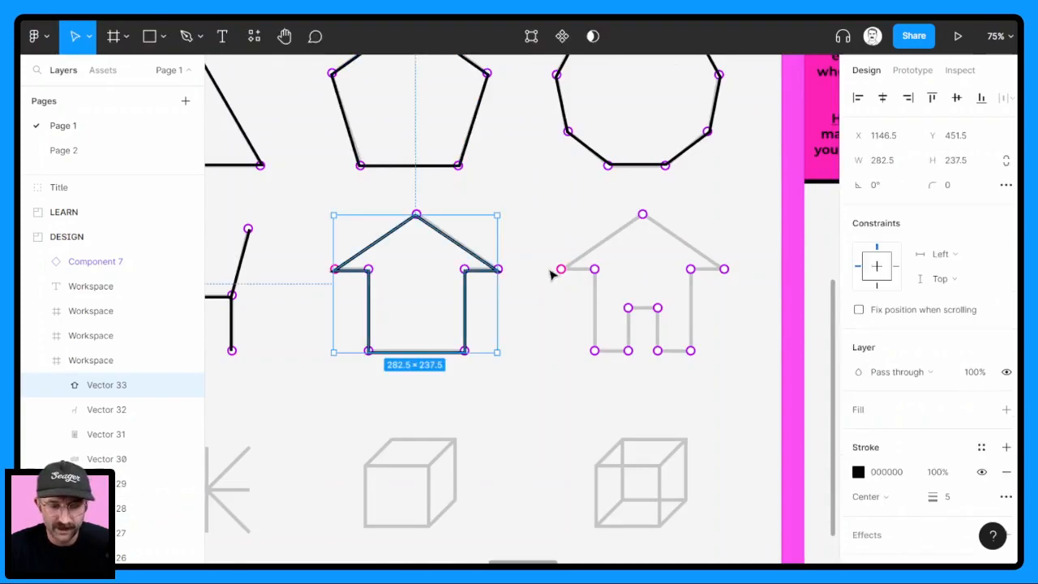
key("p")
left_click(560, 268)
left_click(594, 268)
left_click(595, 350)
left_click(627, 350)
left_click(627, 308)
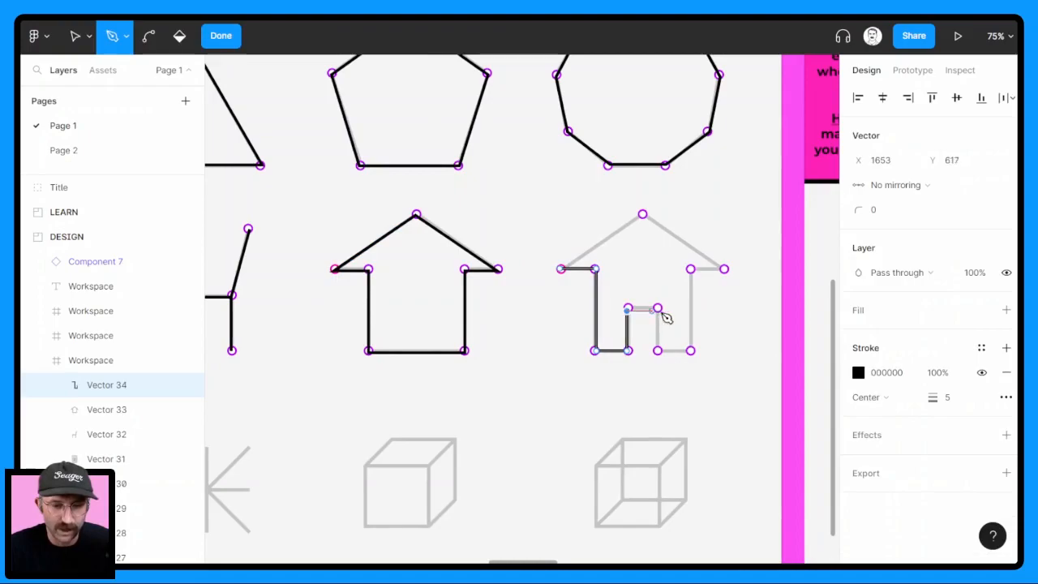
left_click(658, 308)
left_click(657, 350)
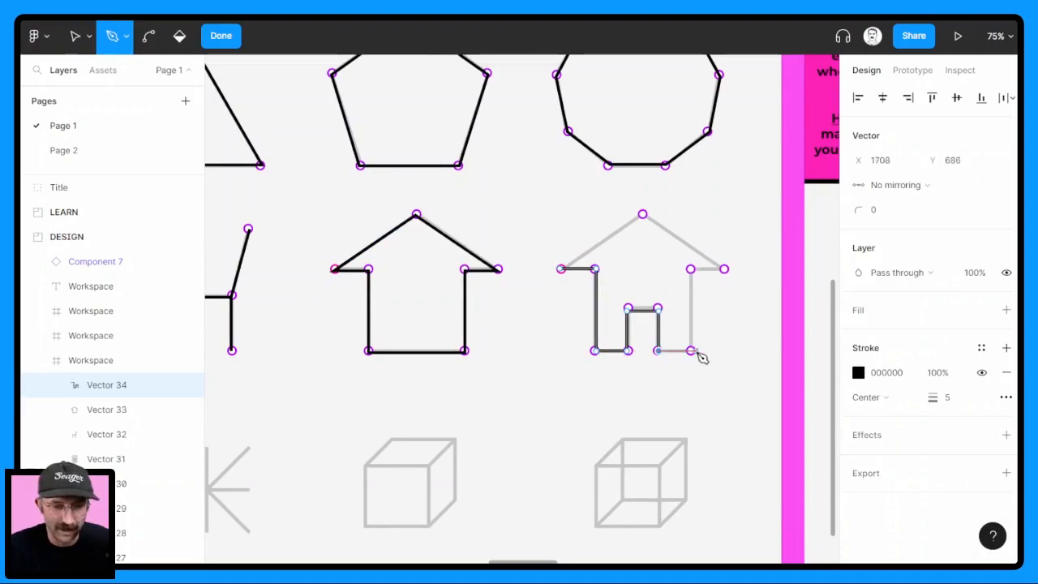
Continue the path along the house's right base, wall and eave, close it over the roof peak, and finish the shape
left_click(691, 351)
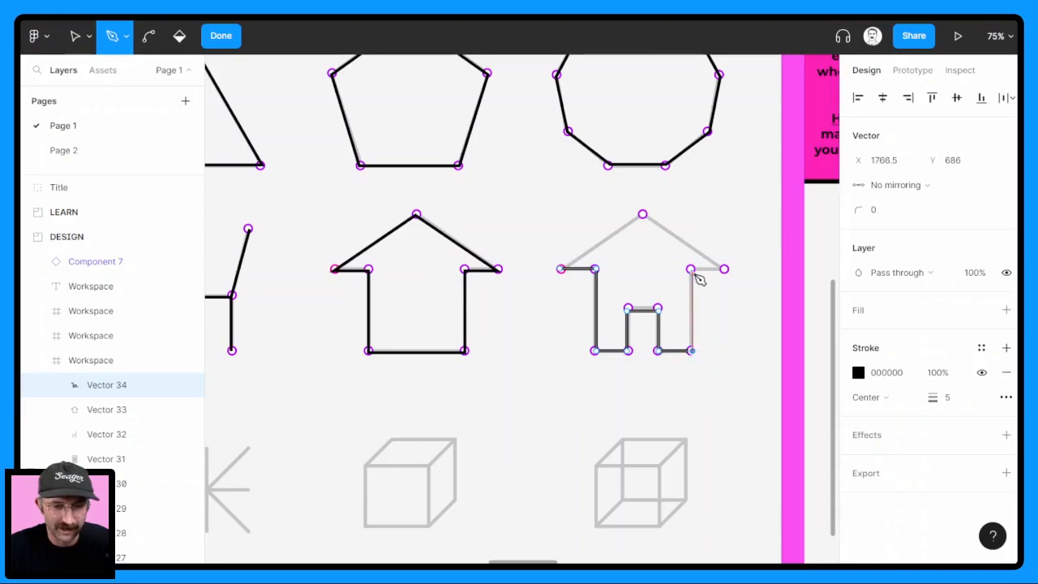
left_click(690, 268)
left_click(724, 269)
left_click(644, 215)
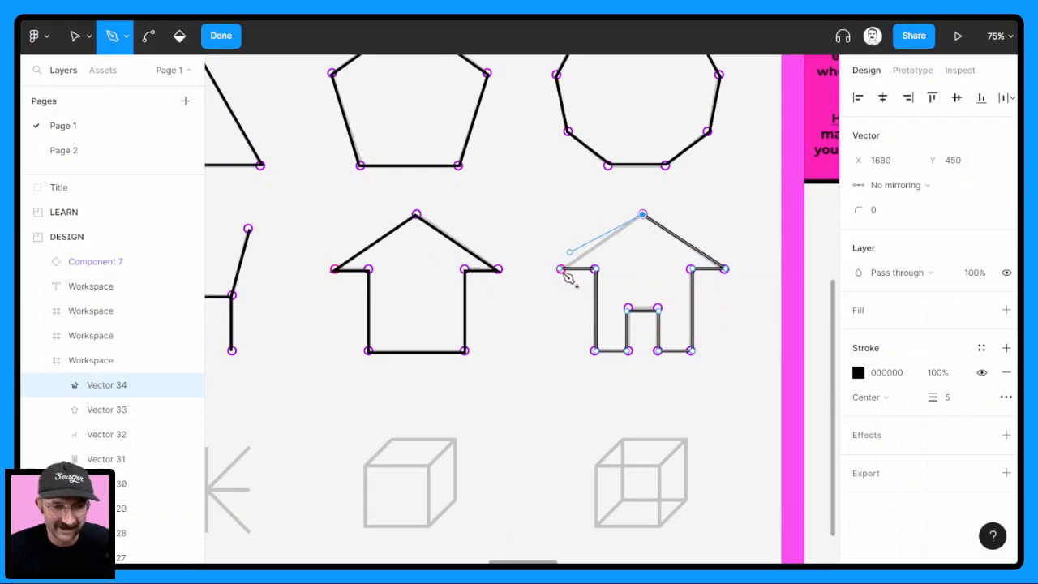
left_click(561, 269)
scroll(442, 322, "down", 5)
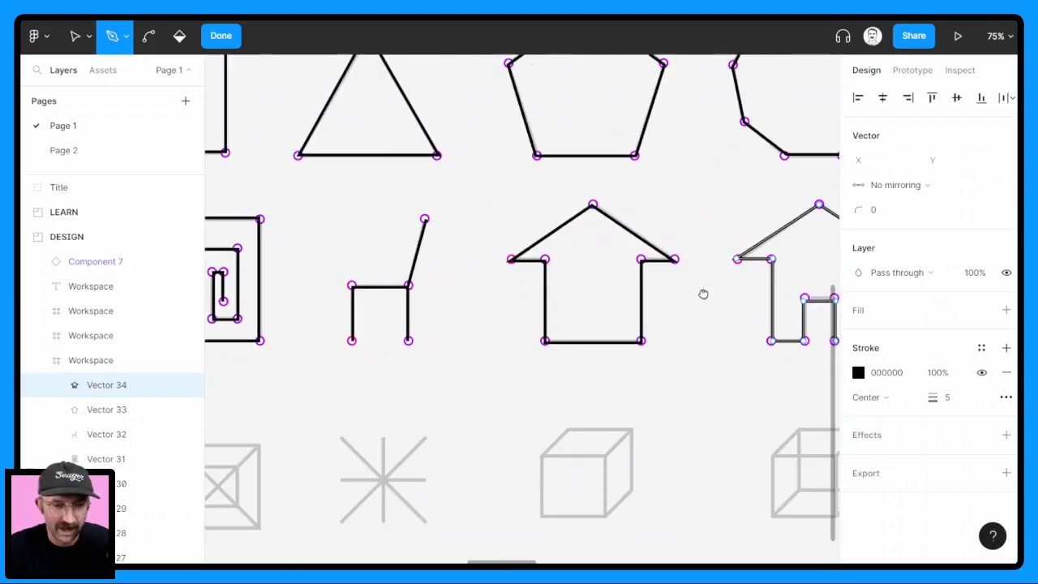
left_click(220, 35)
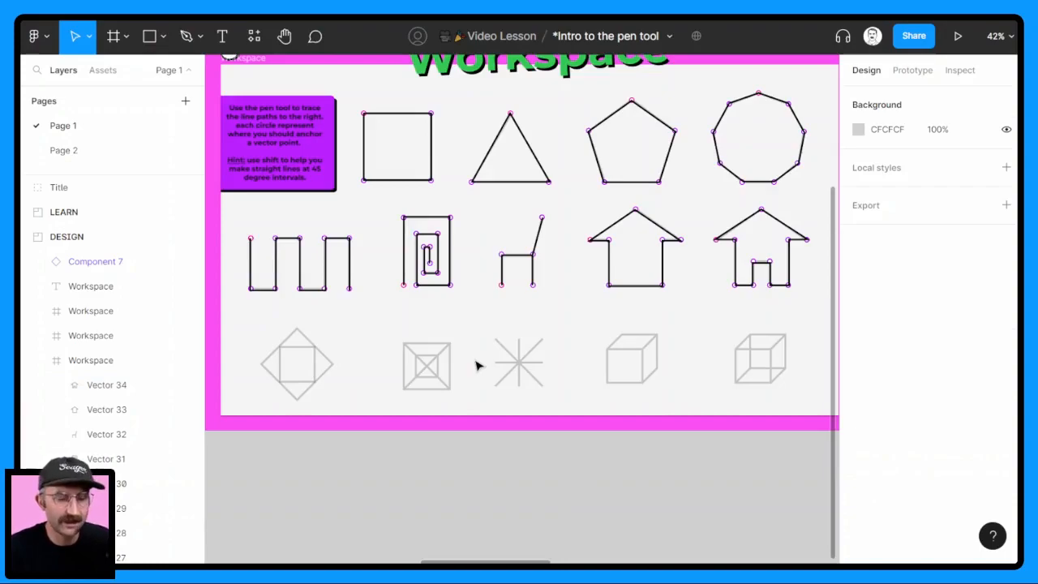
Look over the untraced bottom row of straight-line shapes and the neighbouring workspace of curved shapes
scroll(278, 388, "up", 3)
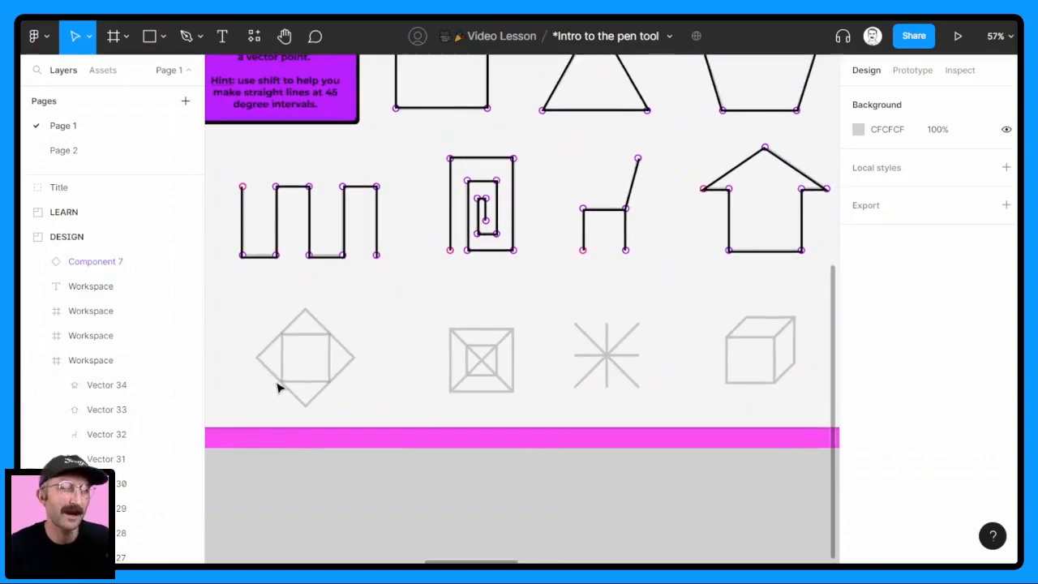
scroll(380, 359, "down", 2)
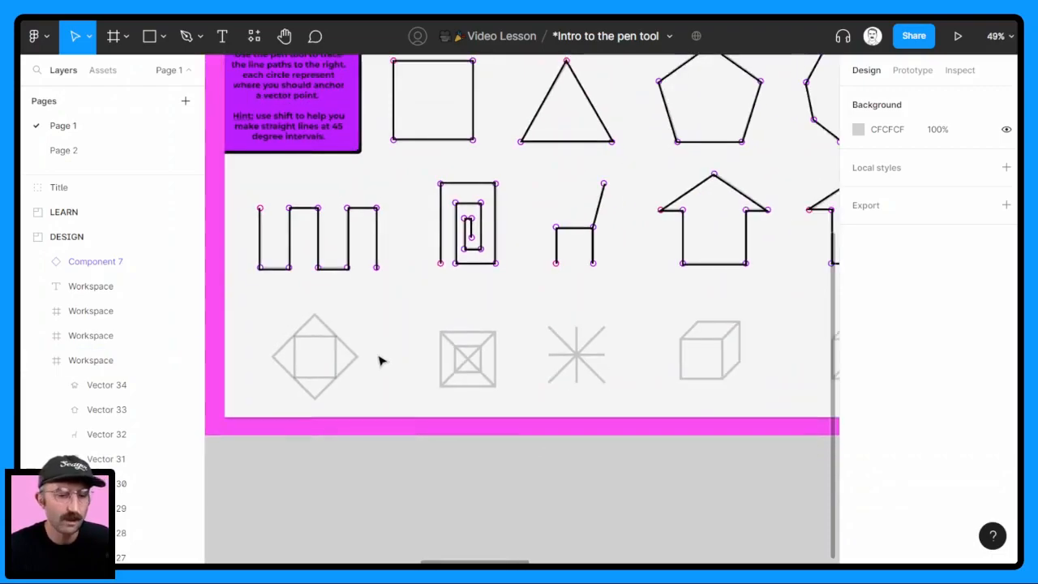
left_click_drag(661, 314, 575, 348)
scroll(575, 348, "down", 1)
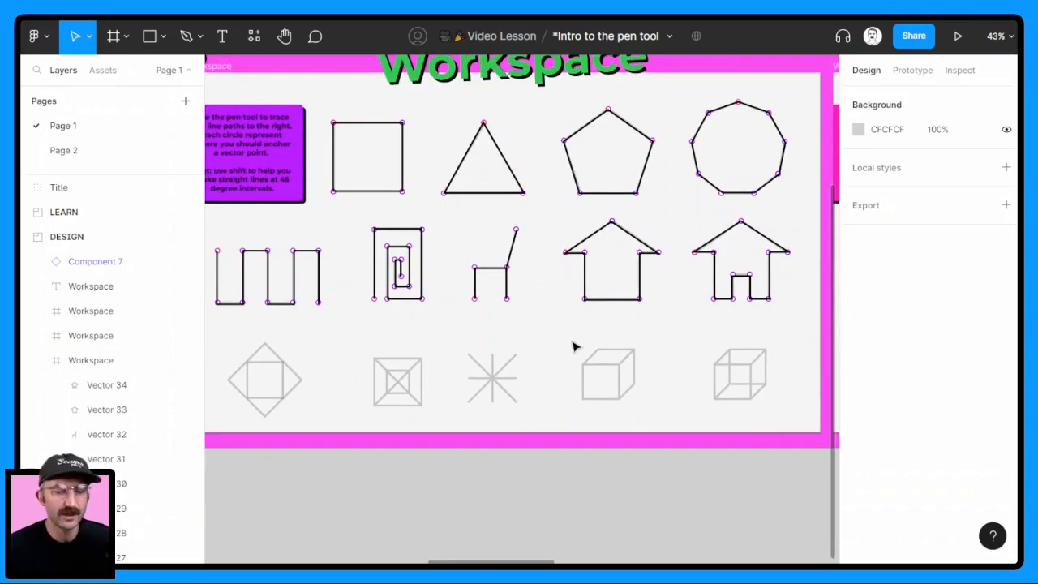
scroll(591, 294, "right", 5)
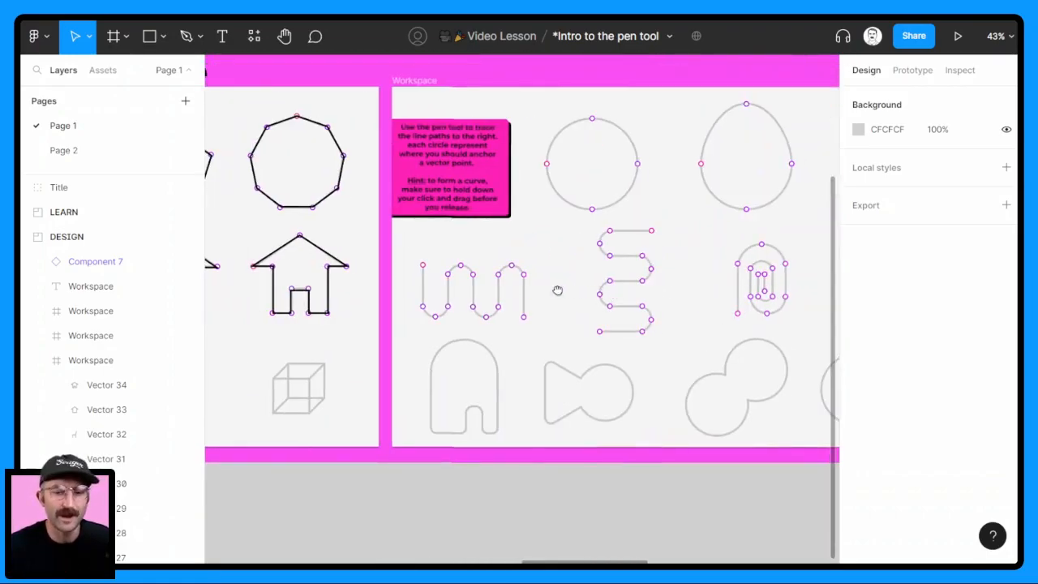
scroll(376, 289, "right", 3)
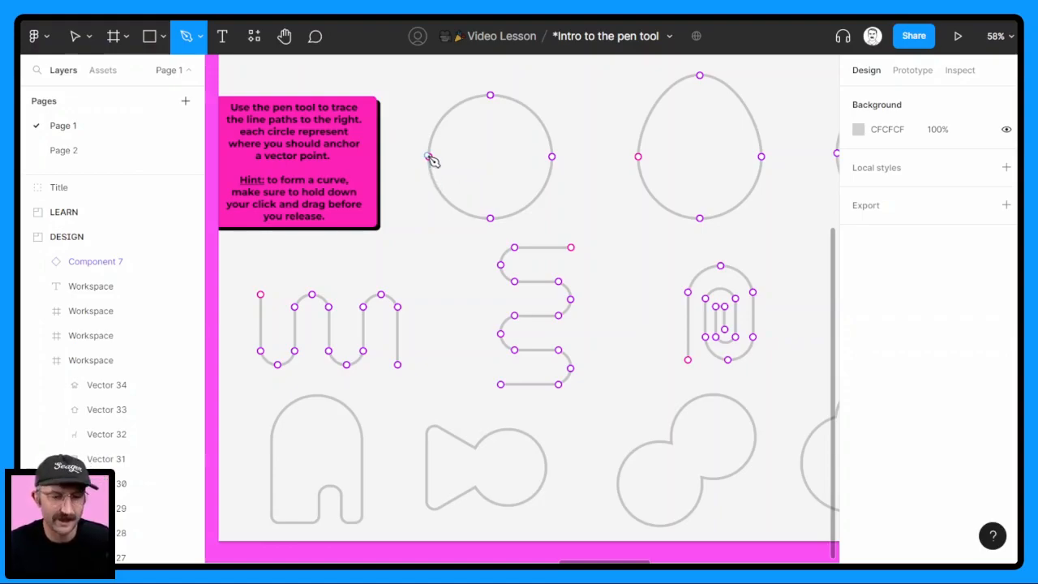
Trace the circle clockwise as a closed Pen path from its pink left point, with horizontal curve handles at its top and bottom
scroll(432, 159, "up", 3)
scroll(409, 188, "up", 2)
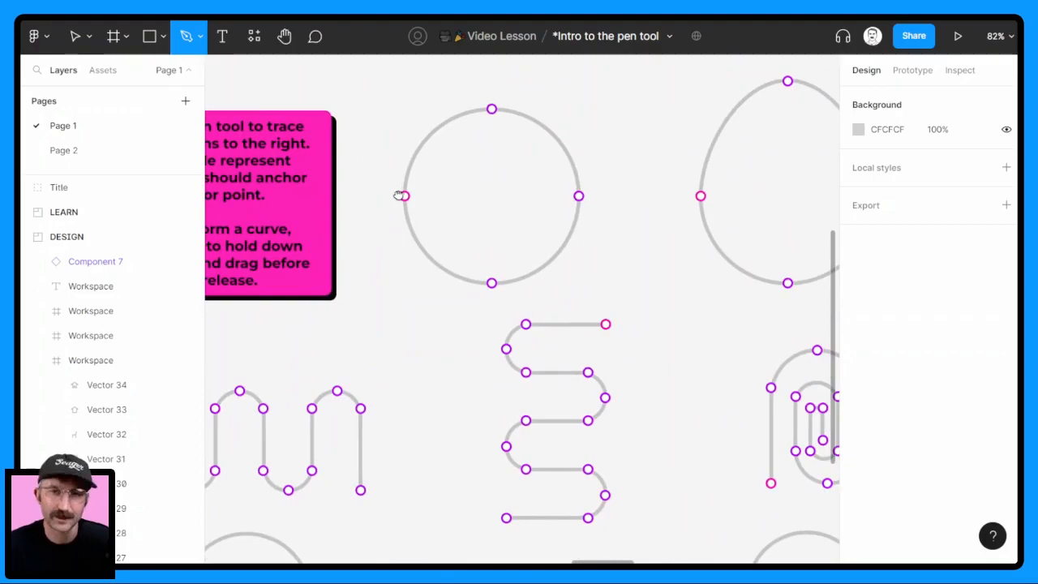
scroll(399, 195, "right", 2)
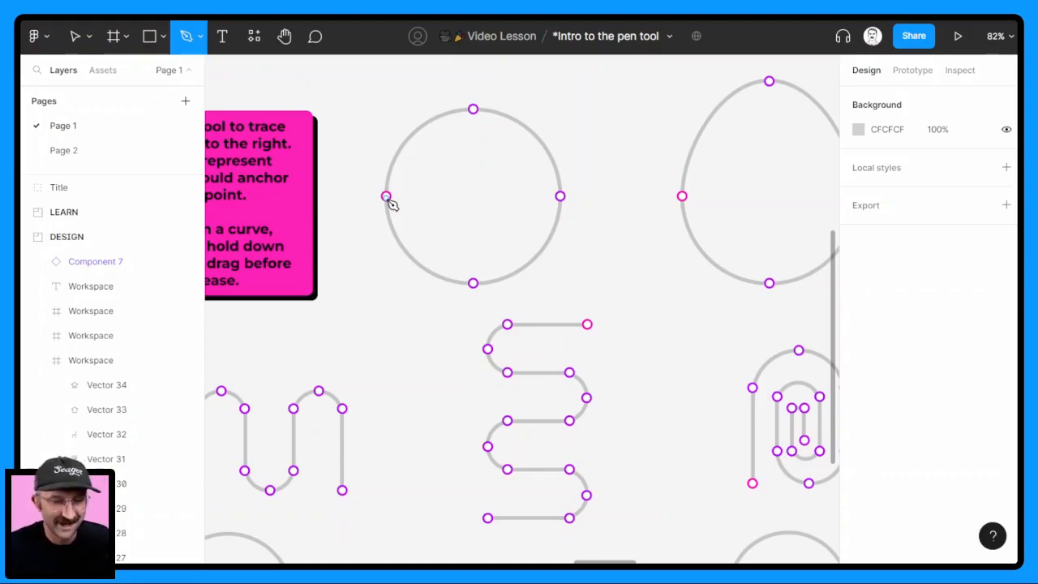
left_click(386, 196)
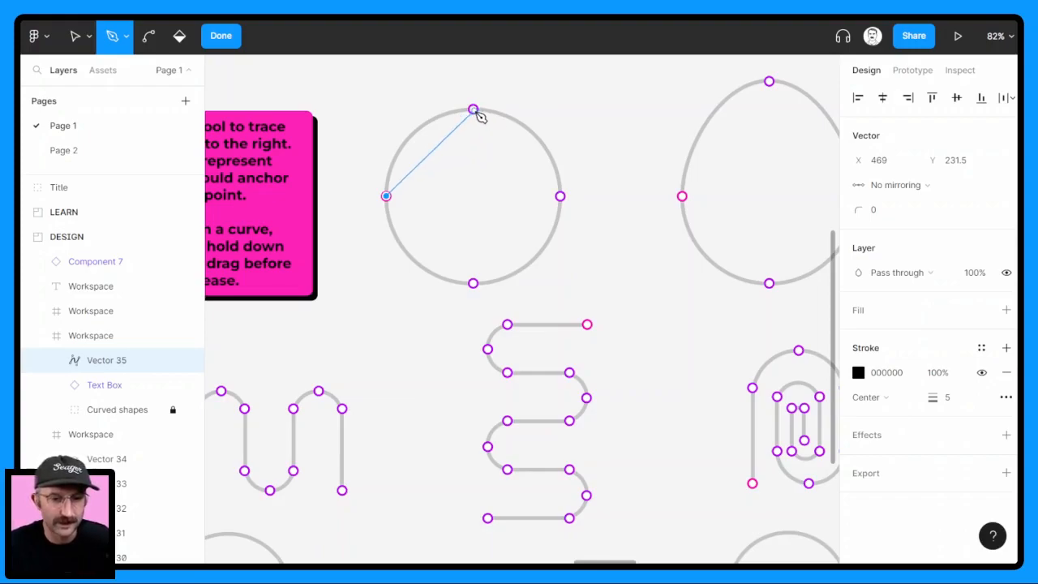
left_click_drag(474, 109, 556, 125)
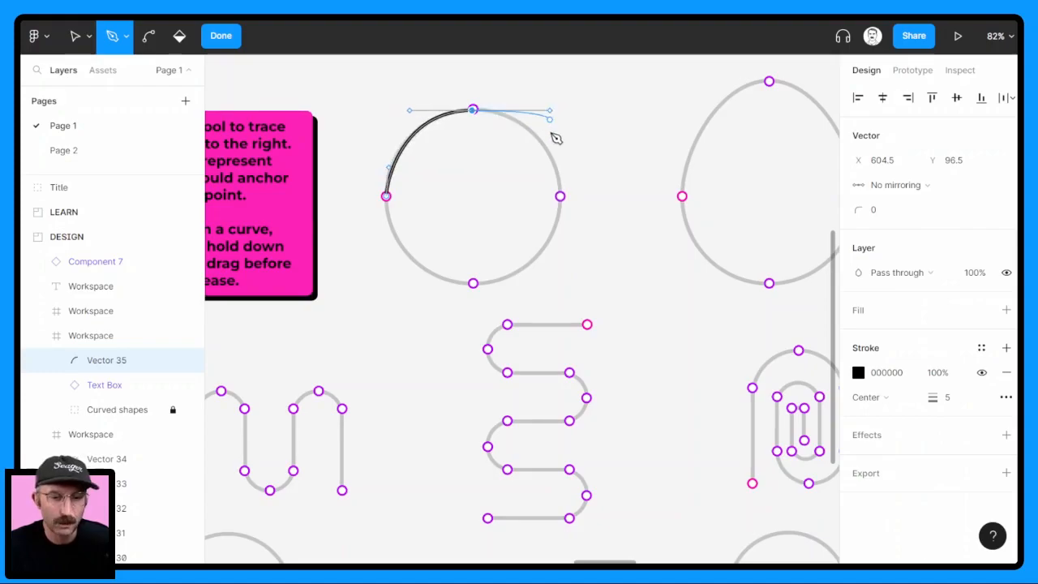
left_click(560, 196)
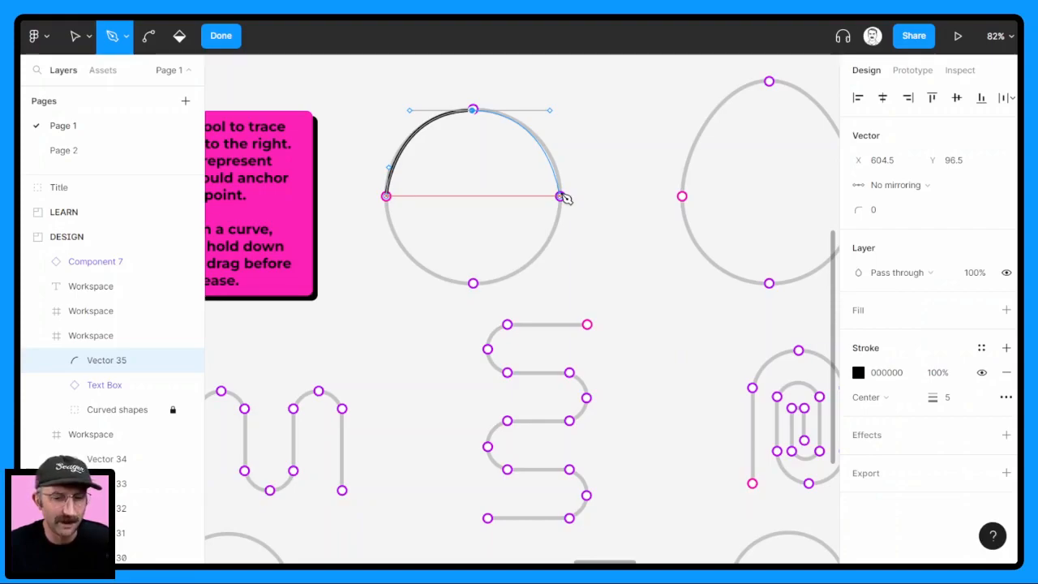
left_click(562, 197)
left_click_drag(475, 284, 387, 283)
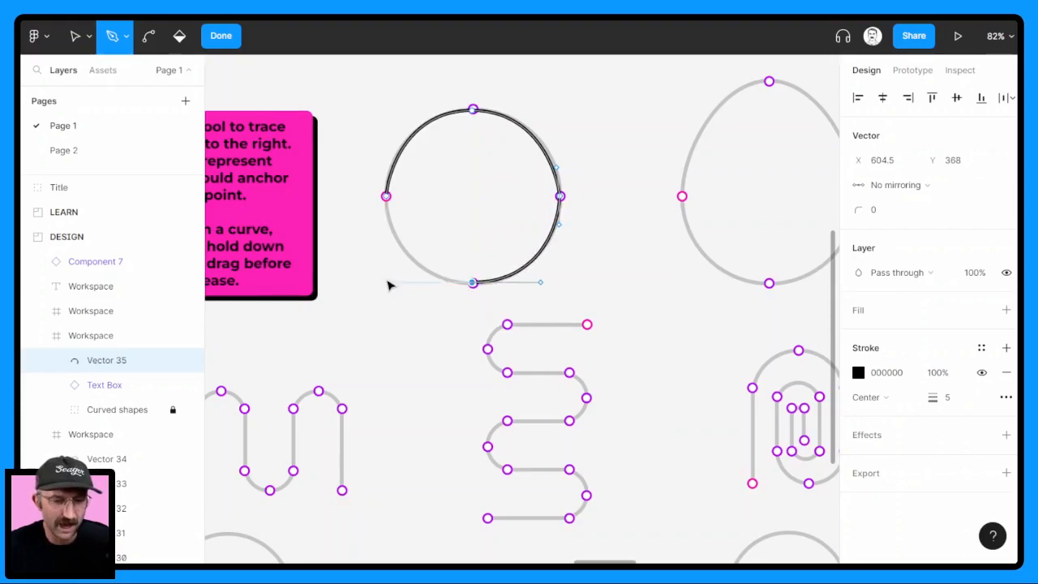
left_click(387, 197)
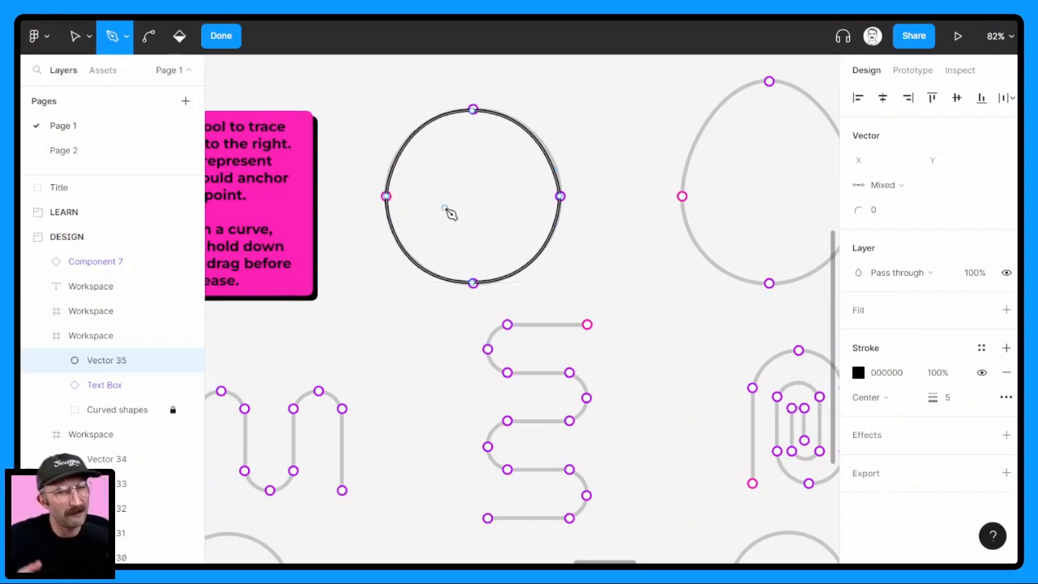
left_click(233, 38)
Trace the upright egg as a closed Pen path from its left point, with horizontal curve handles at its top and bottom, and finish it
left_click_drag(647, 182, 365, 180)
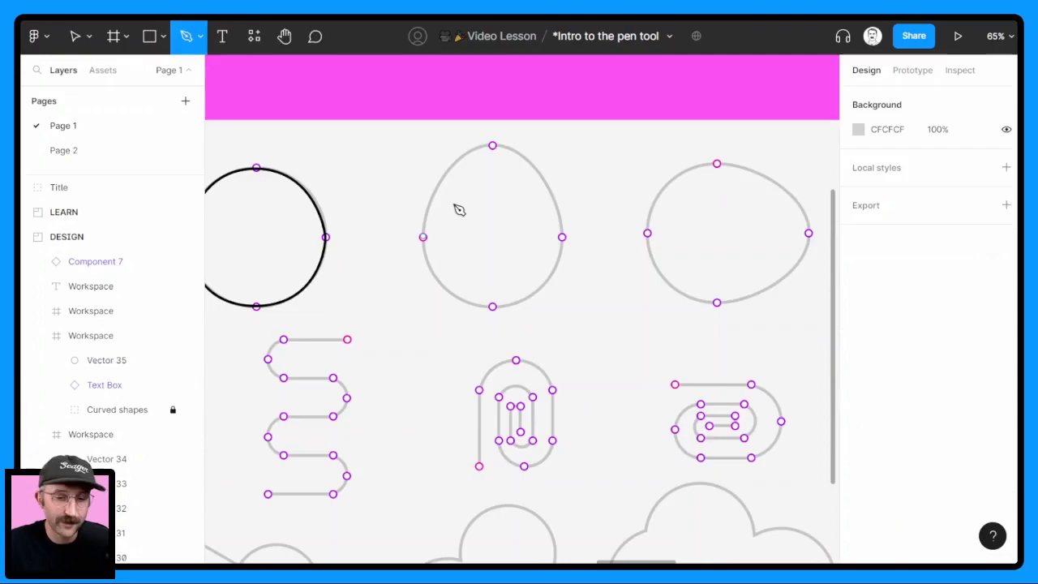
left_click(423, 237)
left_click(493, 145)
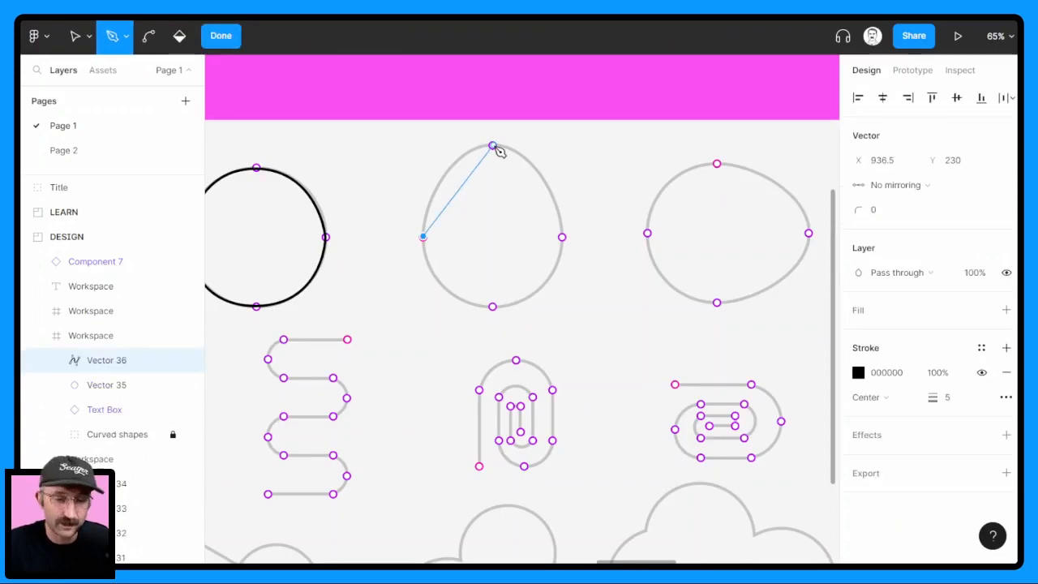
left_click_drag(495, 147, 552, 149)
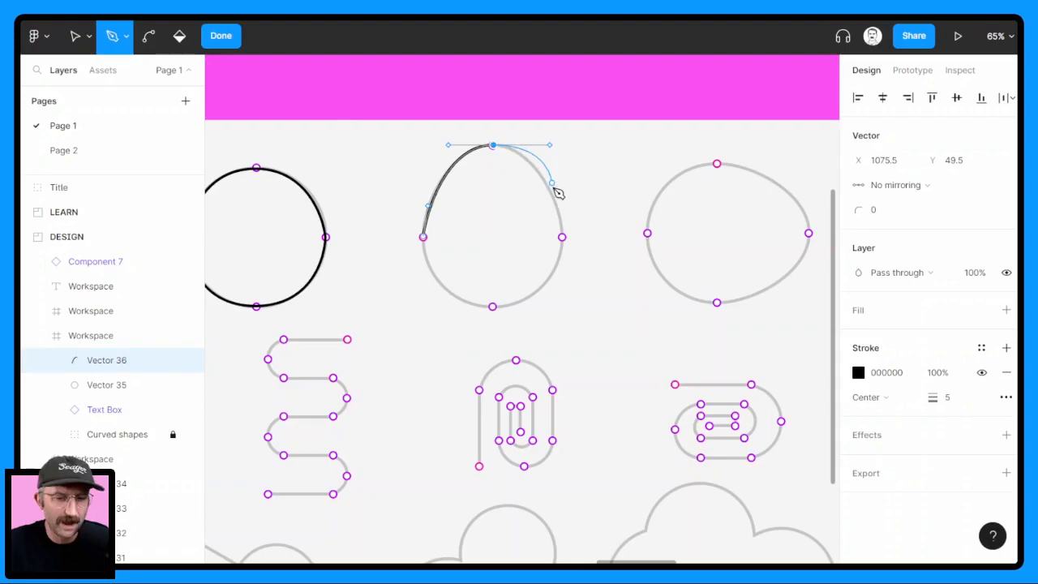
left_click(562, 236)
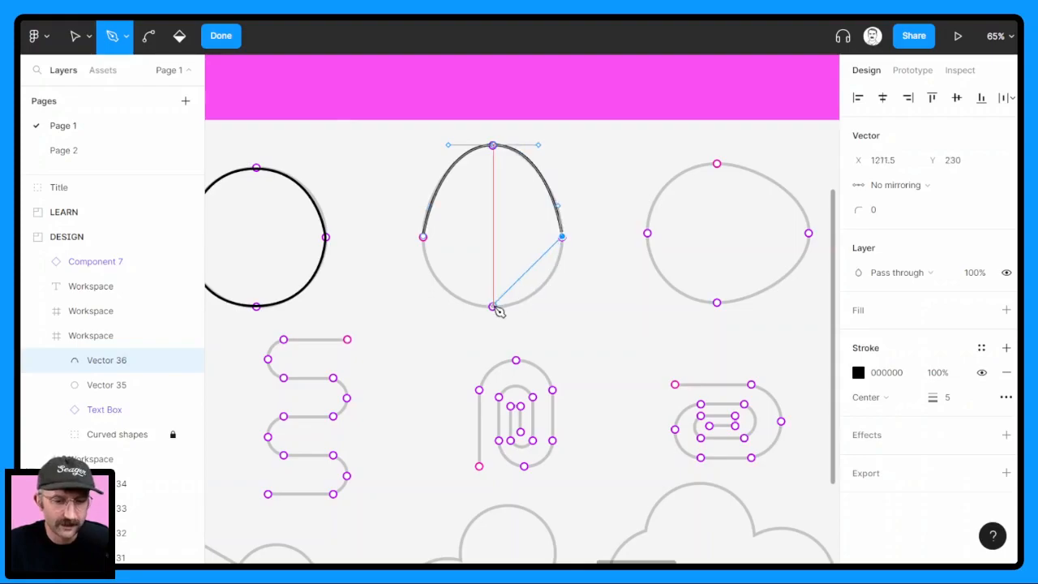
left_click_drag(493, 309, 432, 305)
left_click(423, 238)
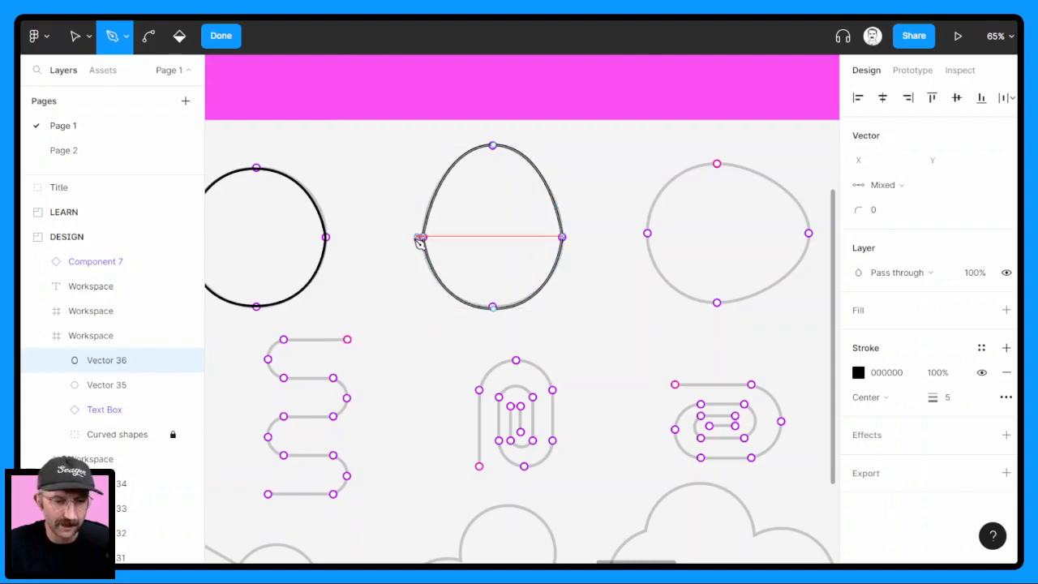
key("Escape")
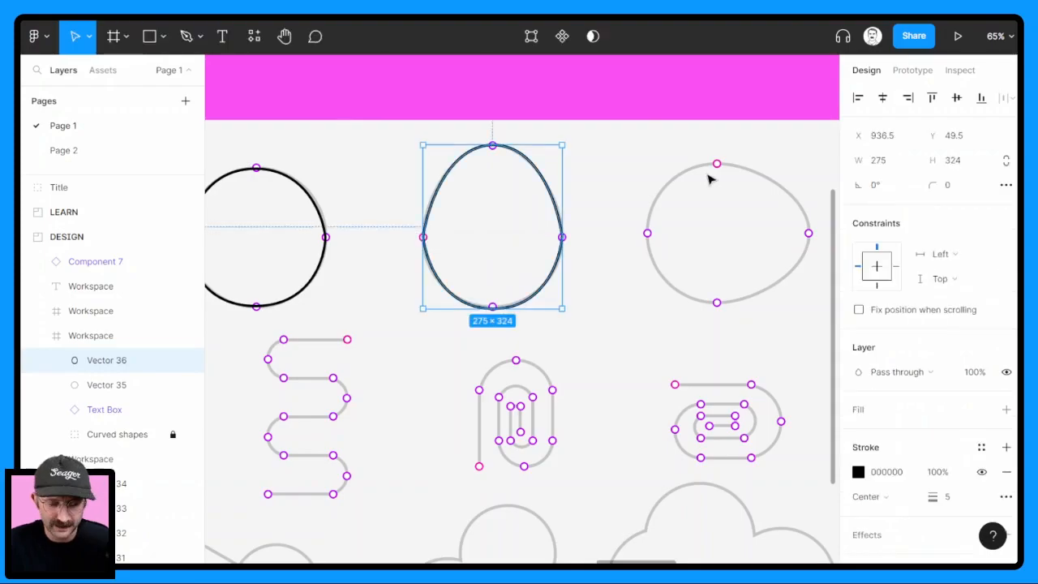
Trace the sideways egg clockwise as a closed Pen path from its pink top point, with vertical curve handles at its left and right points
key("p")
left_click(717, 165)
left_click(808, 232)
left_click_drag(814, 264, 818, 297)
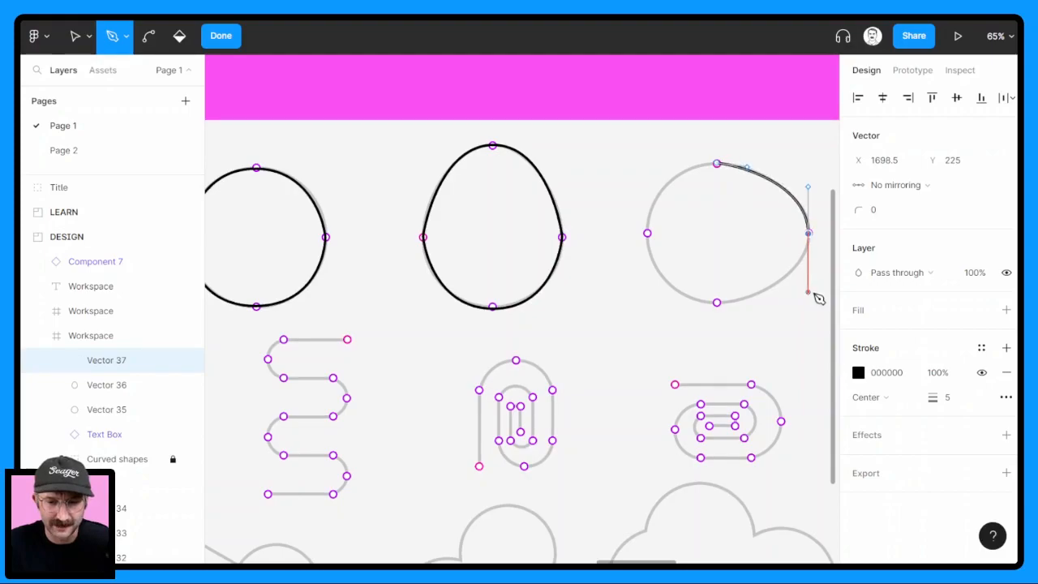
left_click_drag(717, 301, 642, 167)
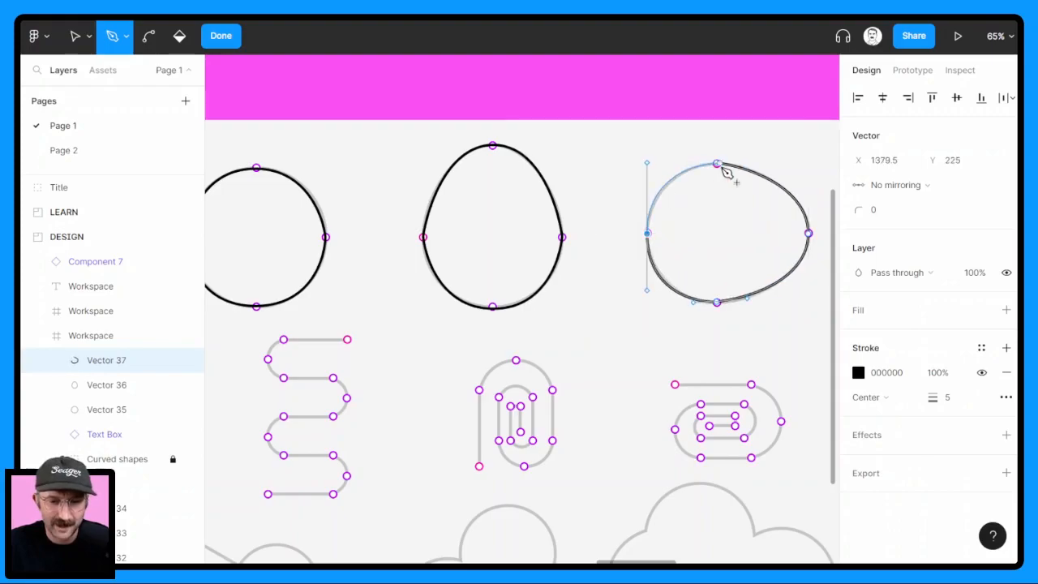
left_click(717, 164)
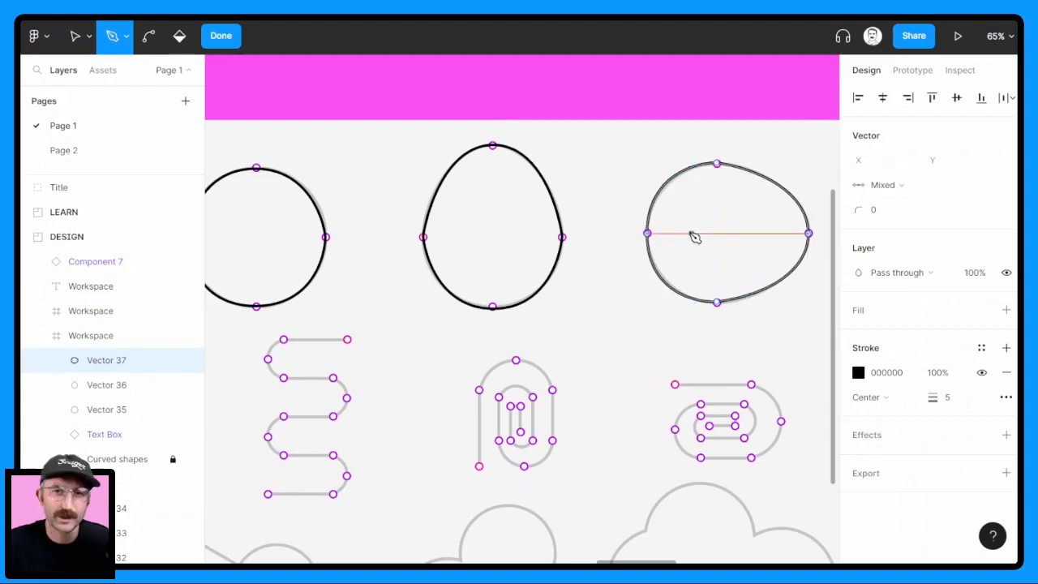
Start a Pen path at the upright wave's pink point, tracing its first vertical, the first bottom bend with a horizontal curve handle, and the second vertical
left_click(395, 309)
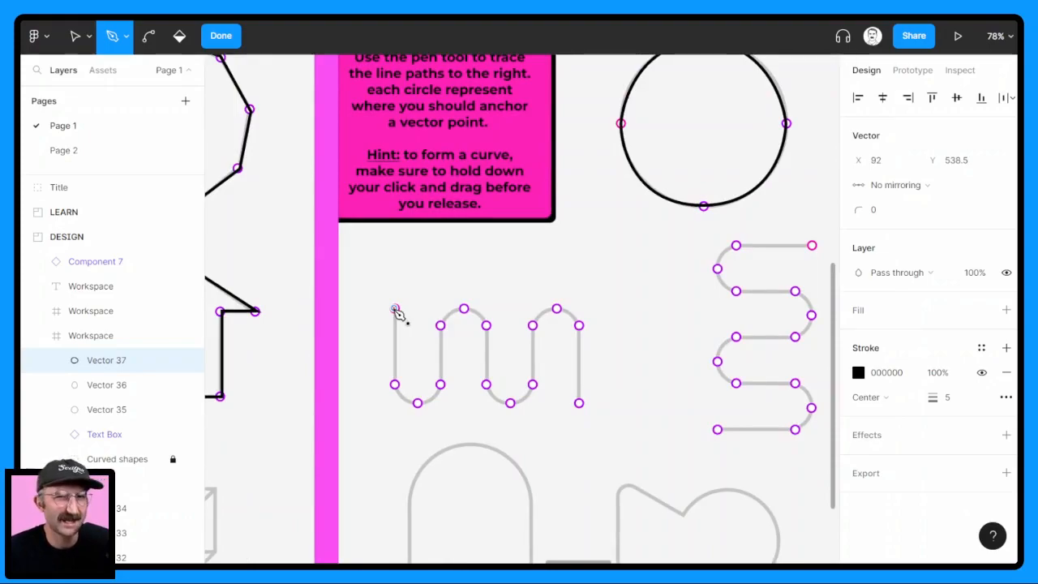
left_click(395, 385)
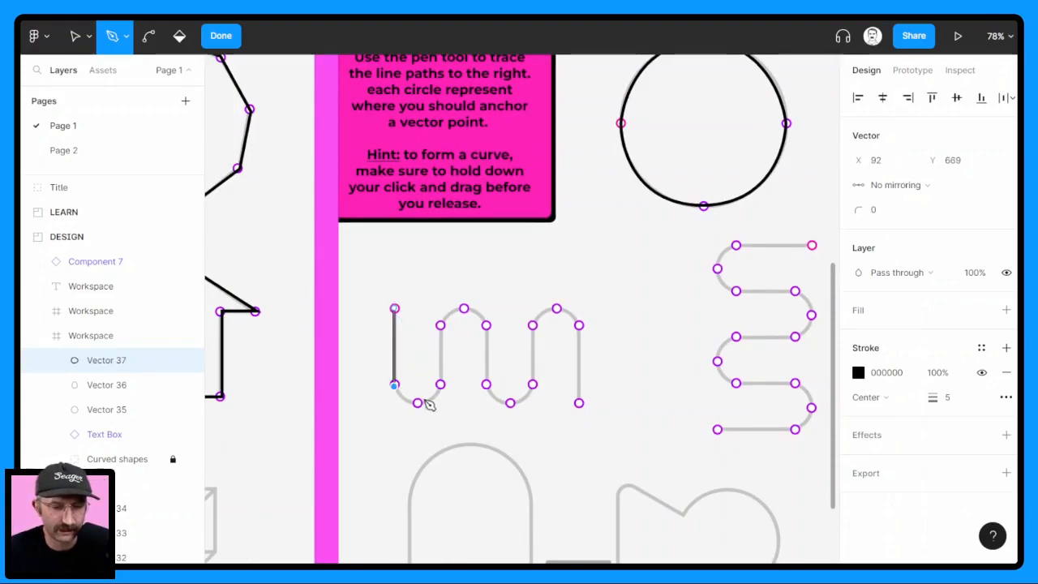
left_click_drag(419, 404, 441, 407)
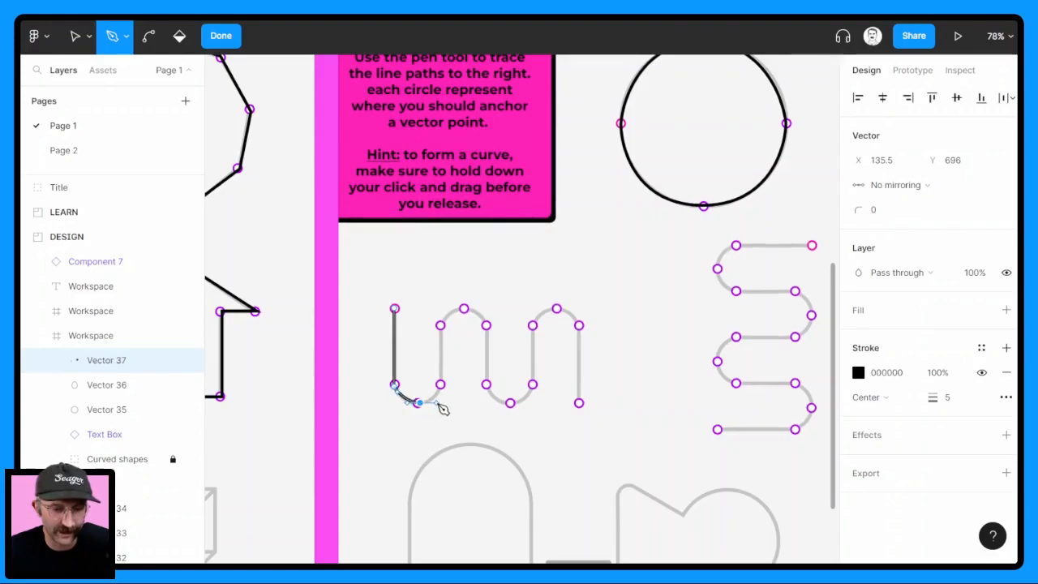
left_click(440, 385)
left_click(441, 325)
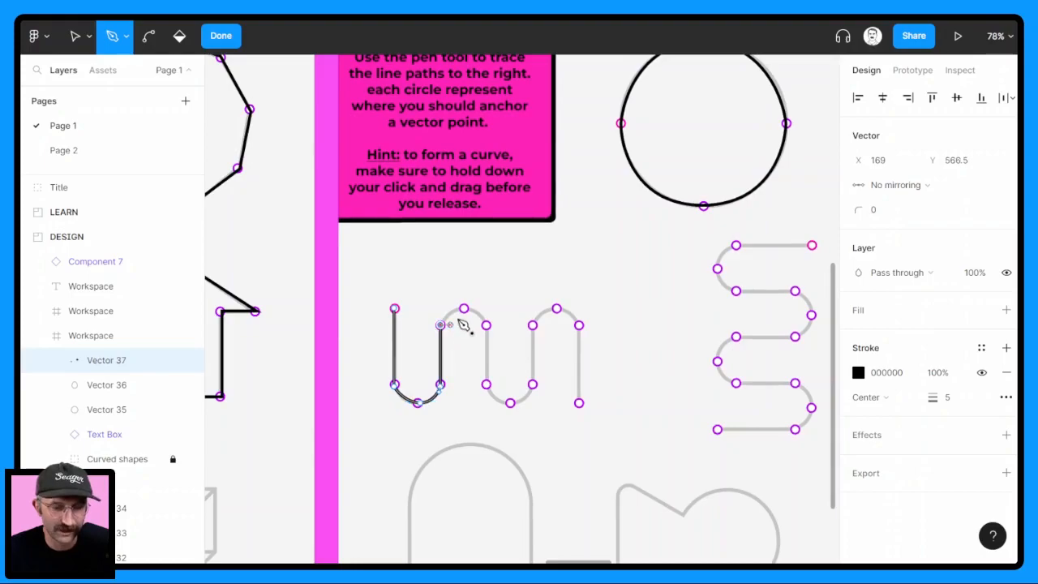
Continue the wave path over the first crest, down the third vertical and around the second bottom bend, with curve handles at both bends
left_click_drag(463, 308, 484, 340)
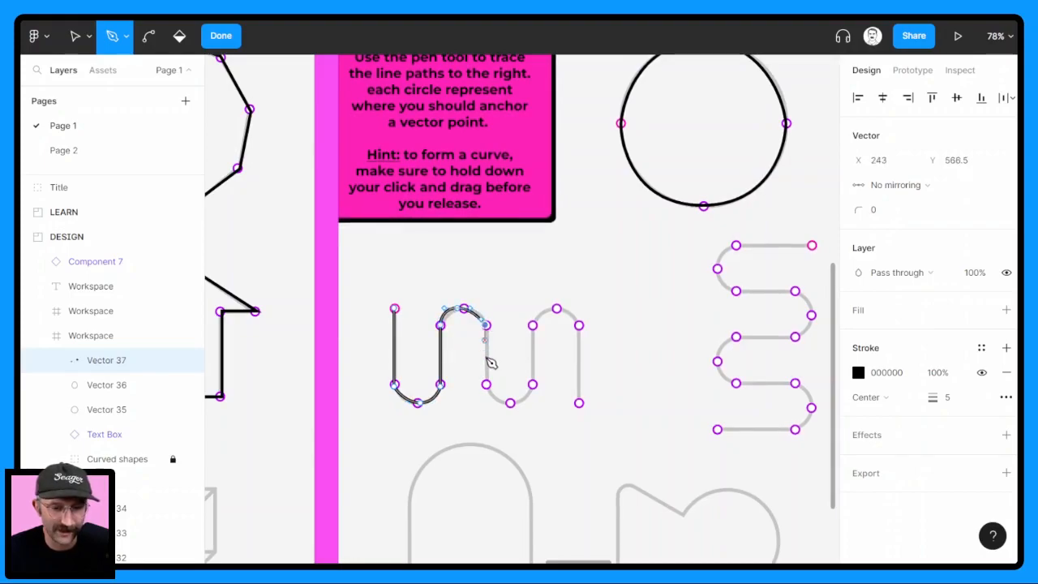
left_click(485, 385)
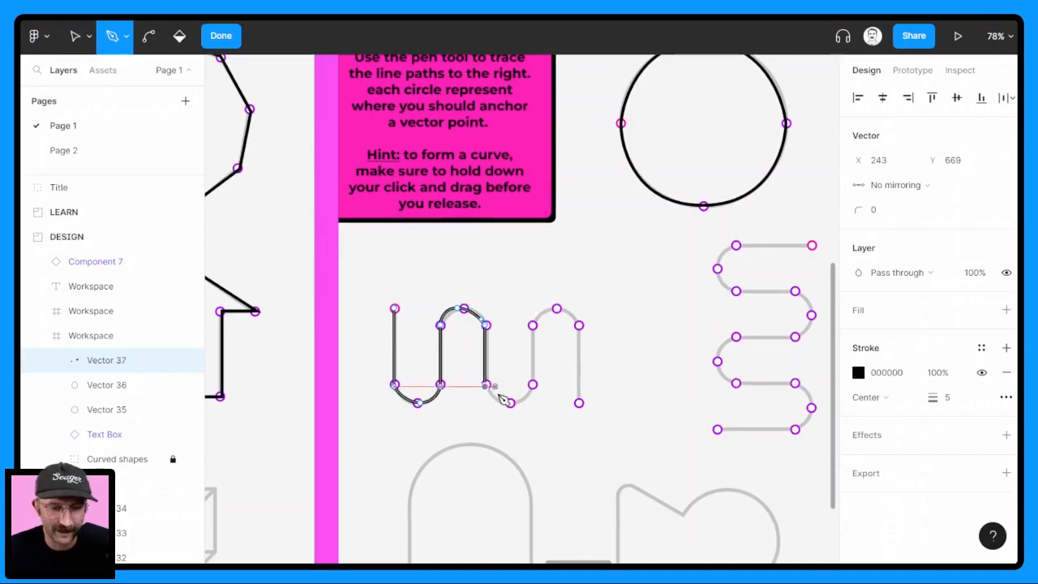
left_click_drag(511, 403, 540, 412)
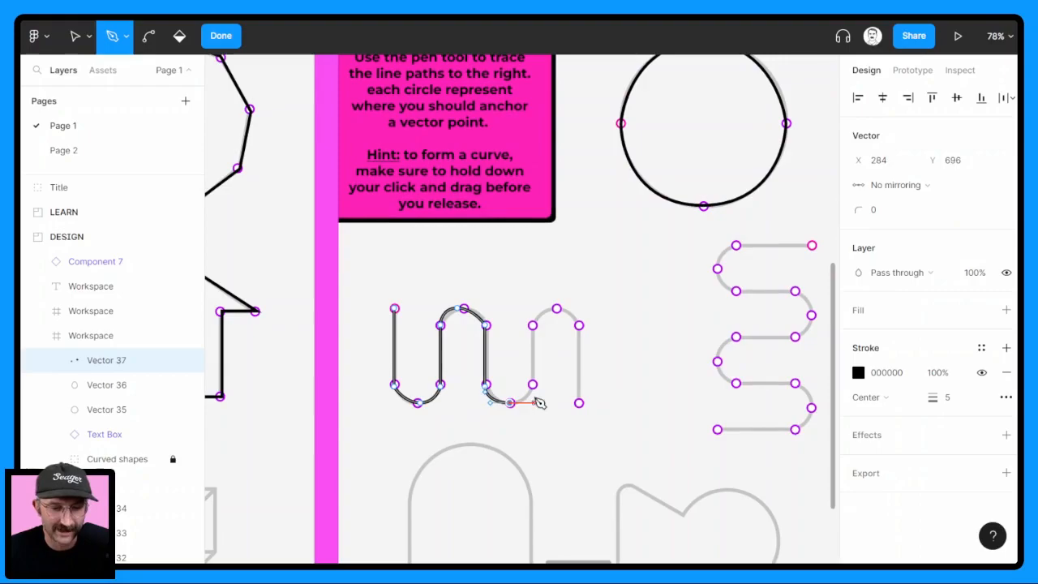
left_click(532, 385)
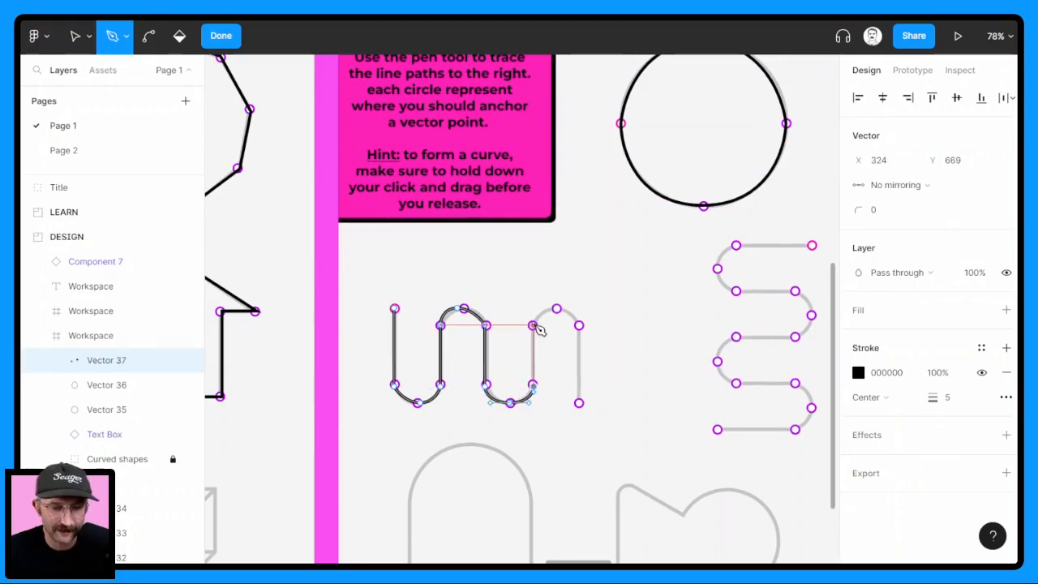
Complete the wave path up the fourth vertical, over the last crest with a horizontal curve handle, down to its open end, and finish it
left_click_drag(533, 325, 578, 316)
key("ctrl+z")
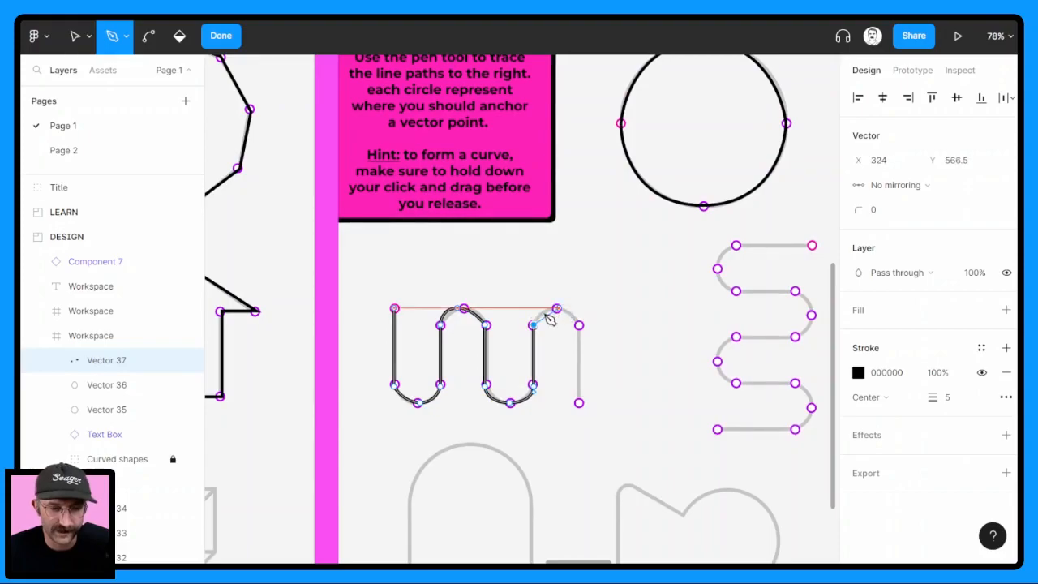
mouse_move(557, 308)
left_mouse_down()
mouse_move(567, 326)
mouse_move(546, 284)
mouse_move(571, 314)
left_mouse_up()
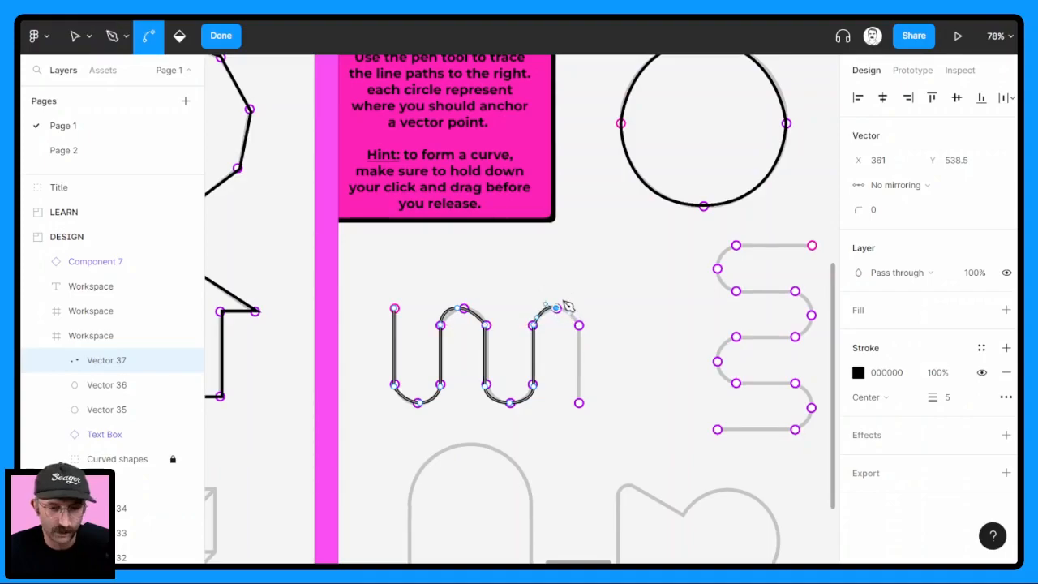
key("ctrl+z")
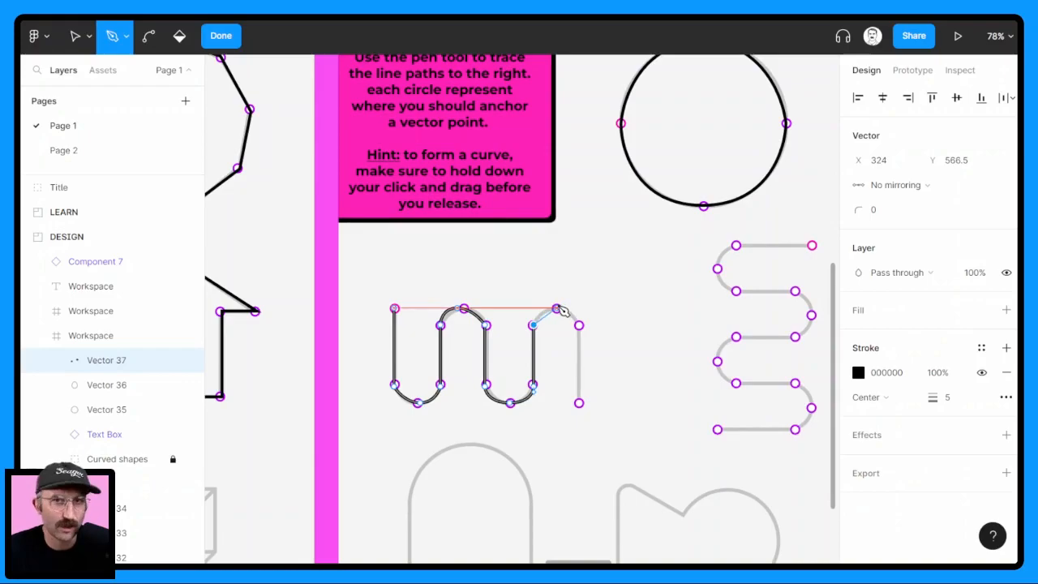
left_click_drag(556, 308, 572, 310)
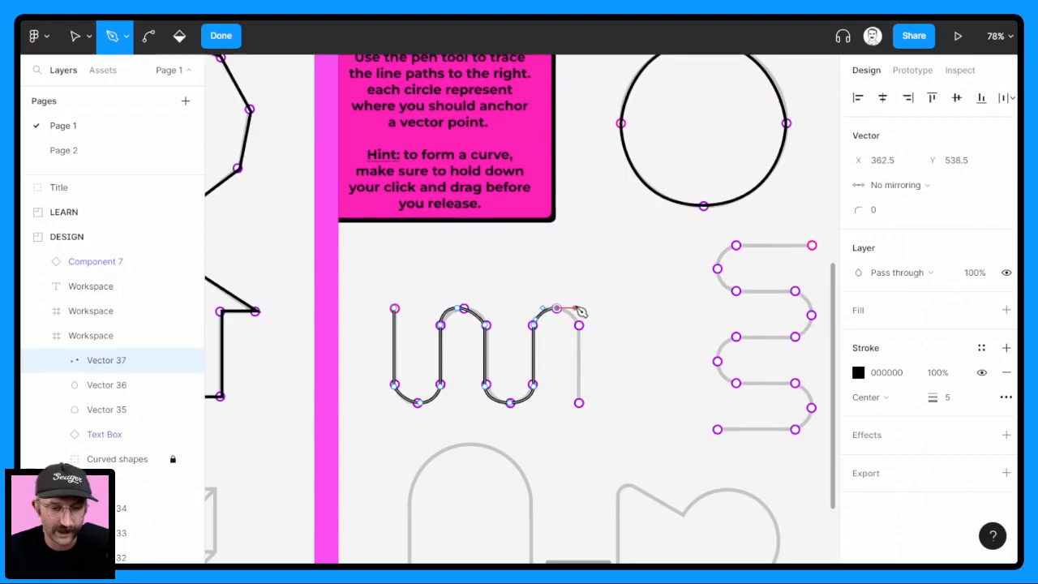
left_click(580, 326)
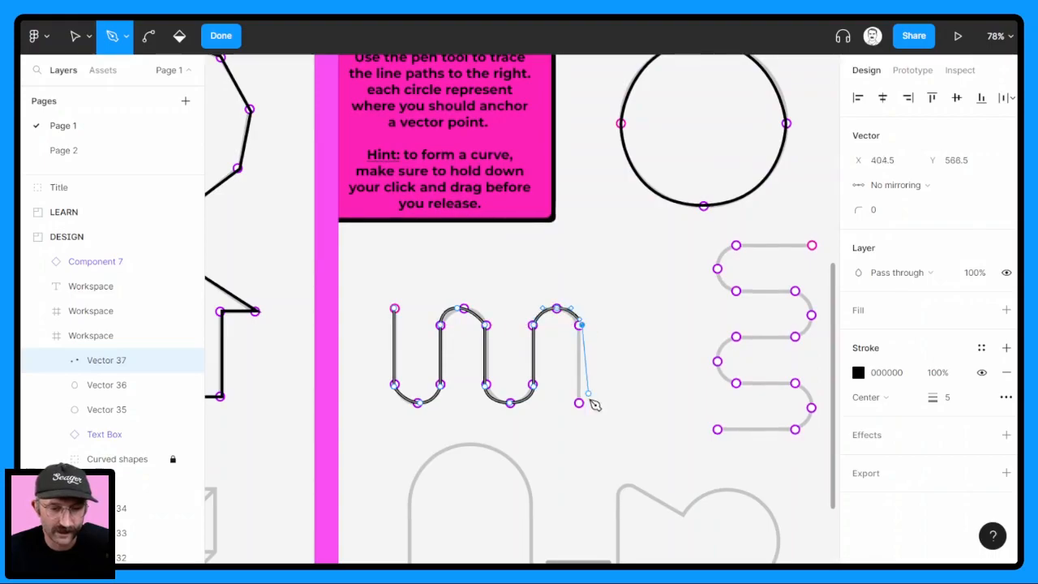
left_click(581, 403)
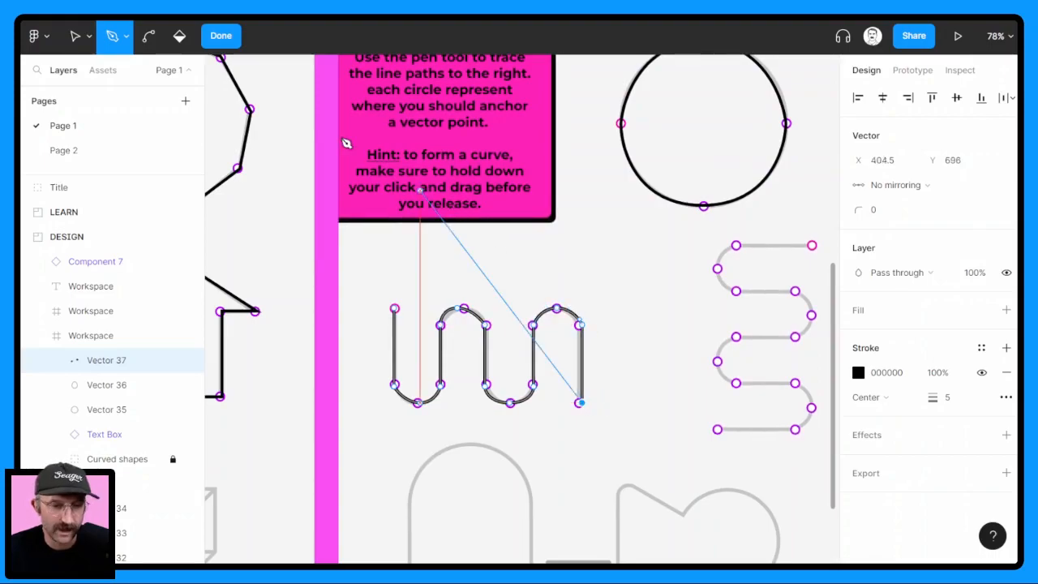
left_click(221, 40)
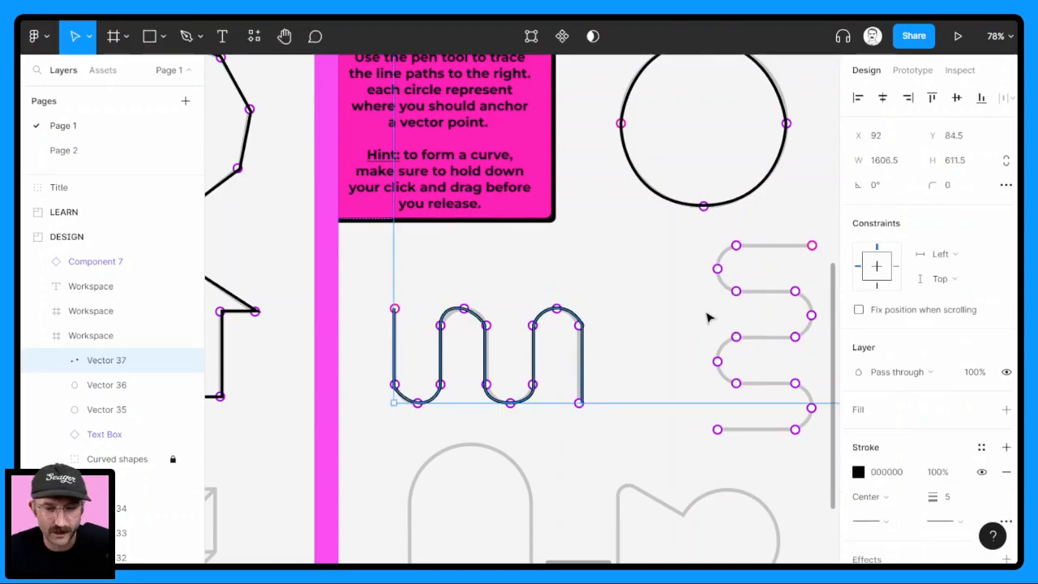
Start a square-cornered Pen path on the sideways wave from its pink point, placing anchors at the outer corners of its upper two bends
key("space")
left_click_drag(608, 314, 598, 312)
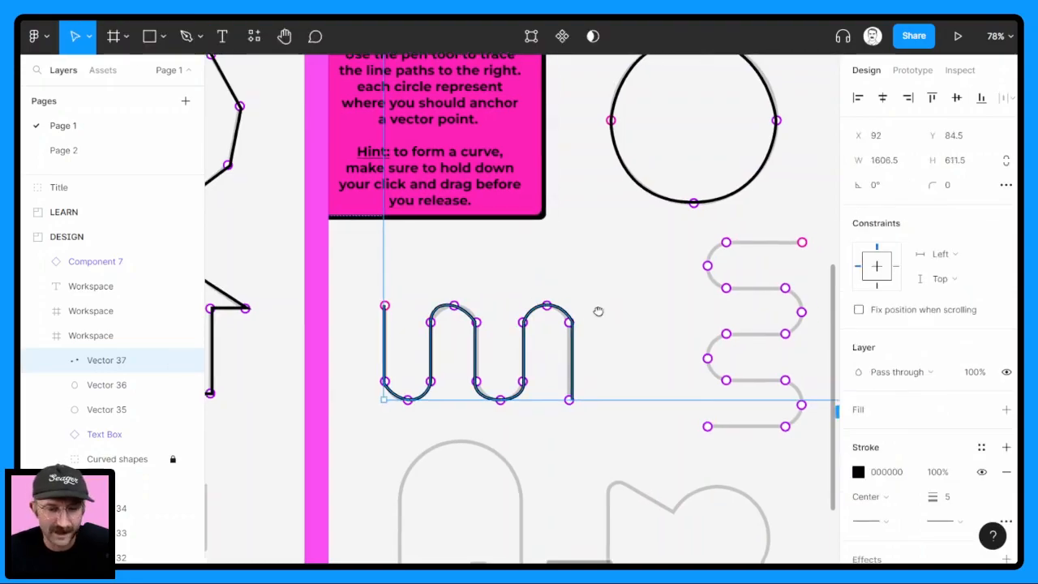
scroll(598, 311, "right", 5)
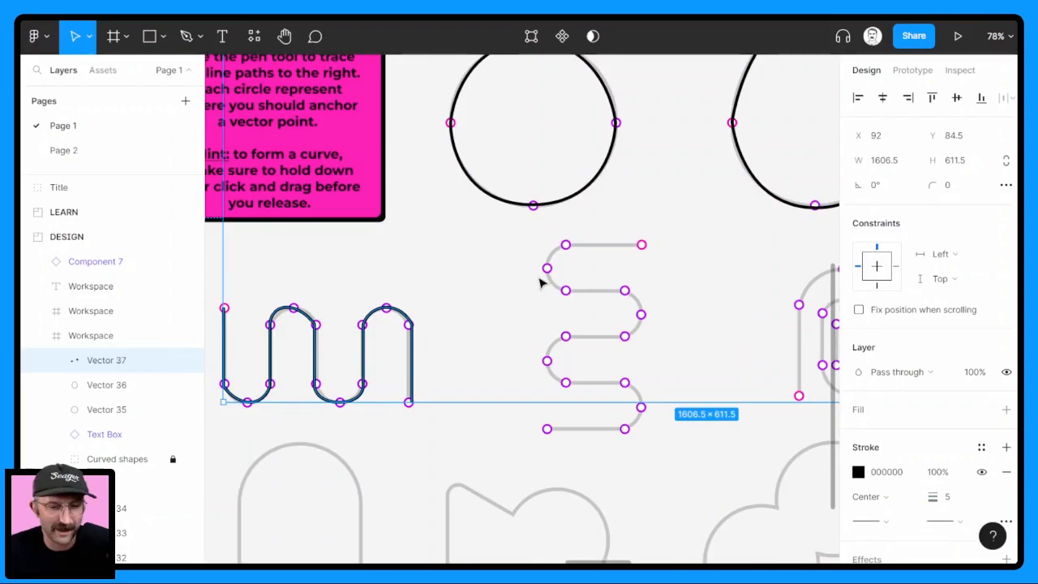
key("p")
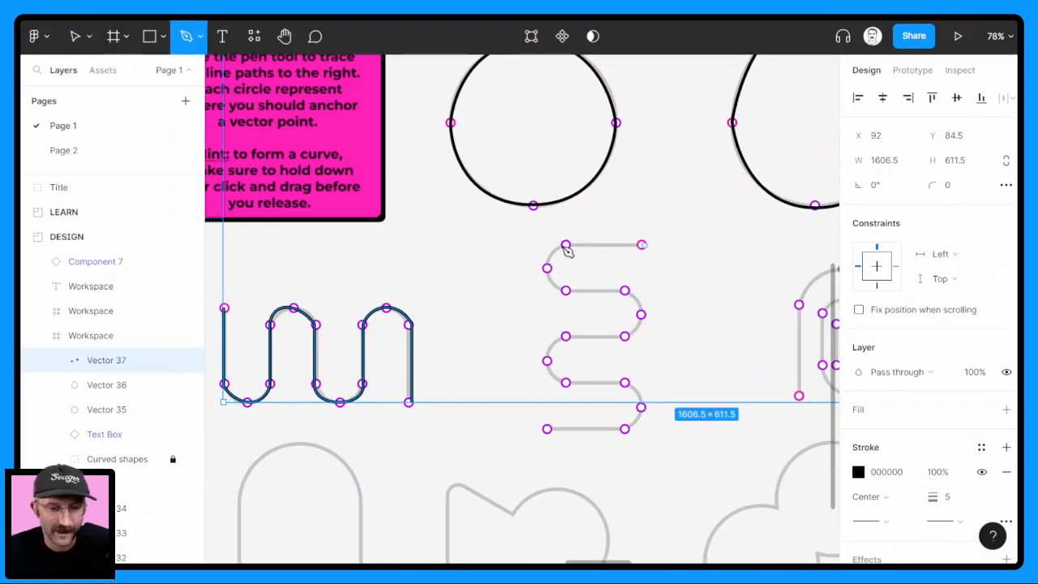
left_click(645, 245)
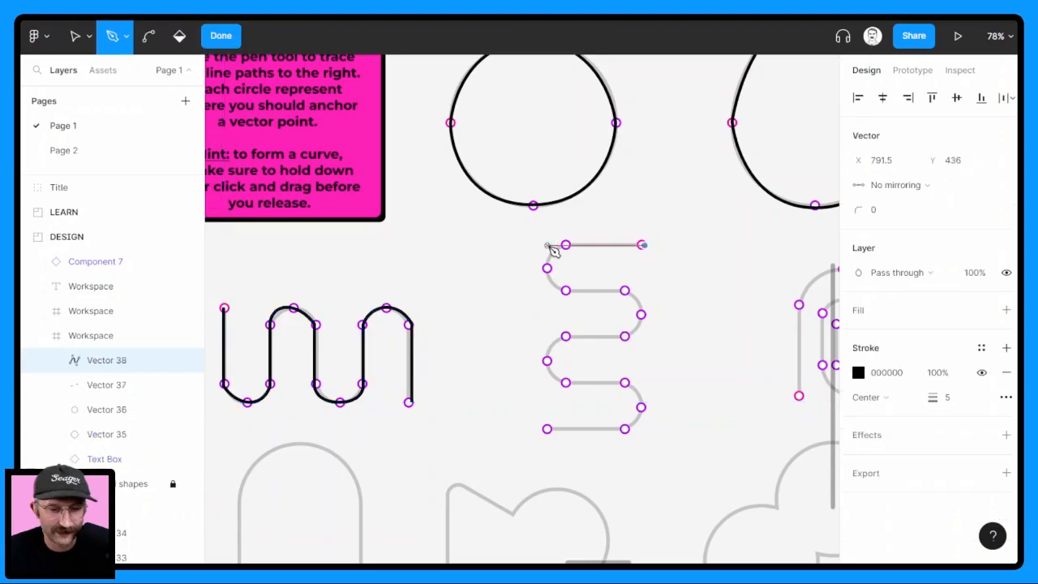
left_click(547, 245)
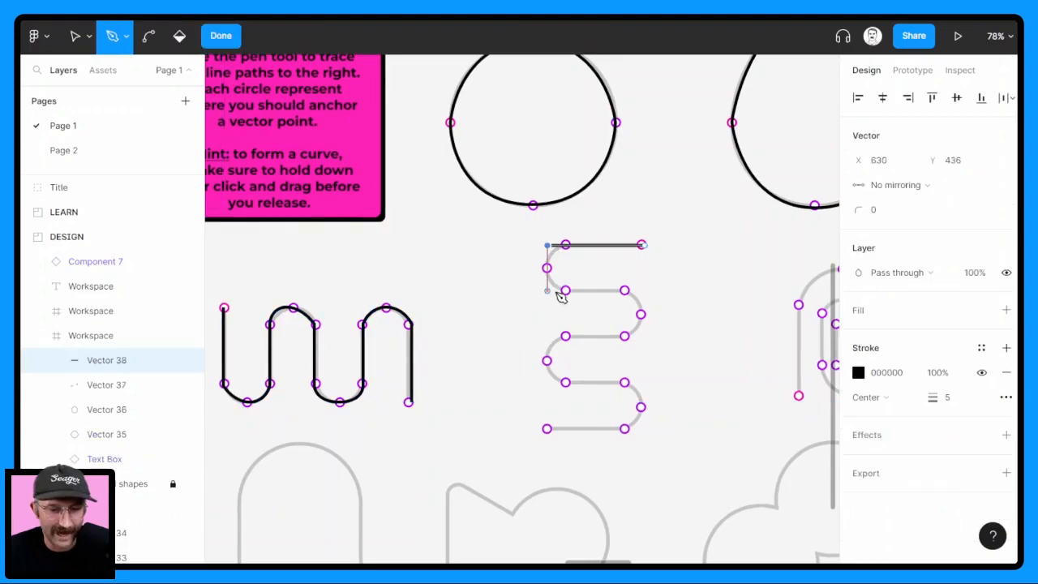
left_click(547, 290)
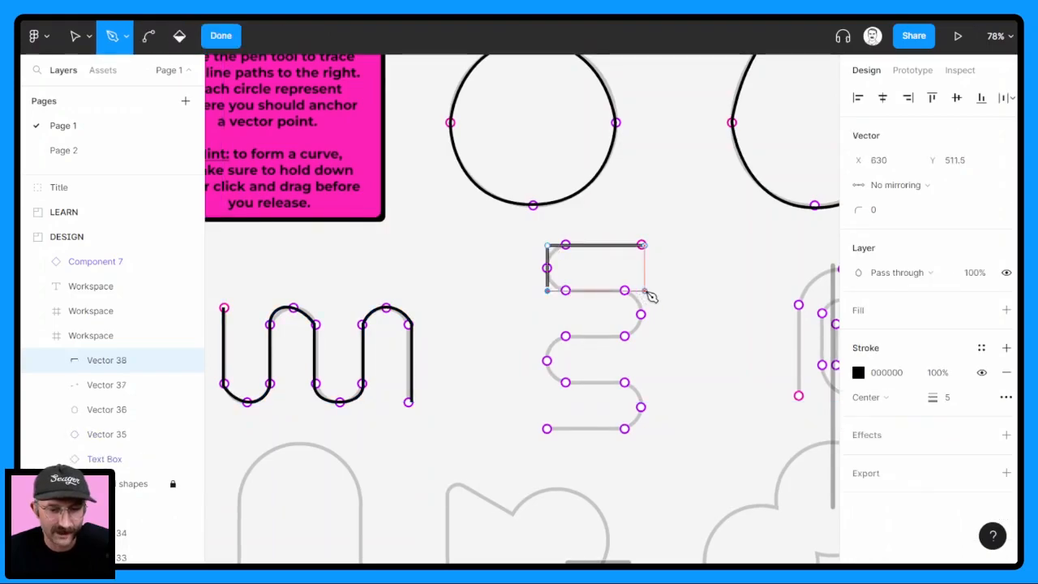
left_click(645, 290)
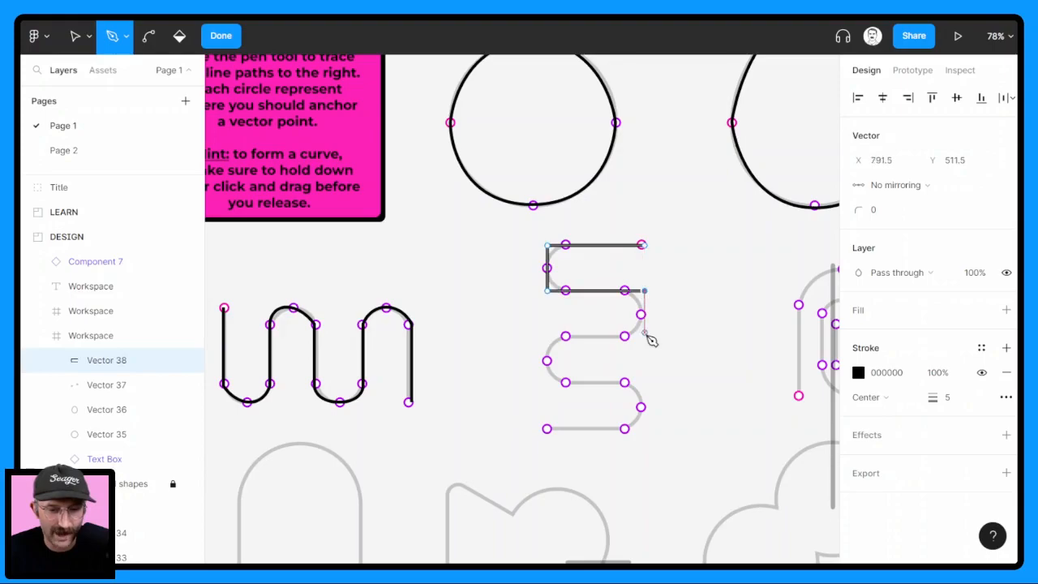
left_click(646, 336)
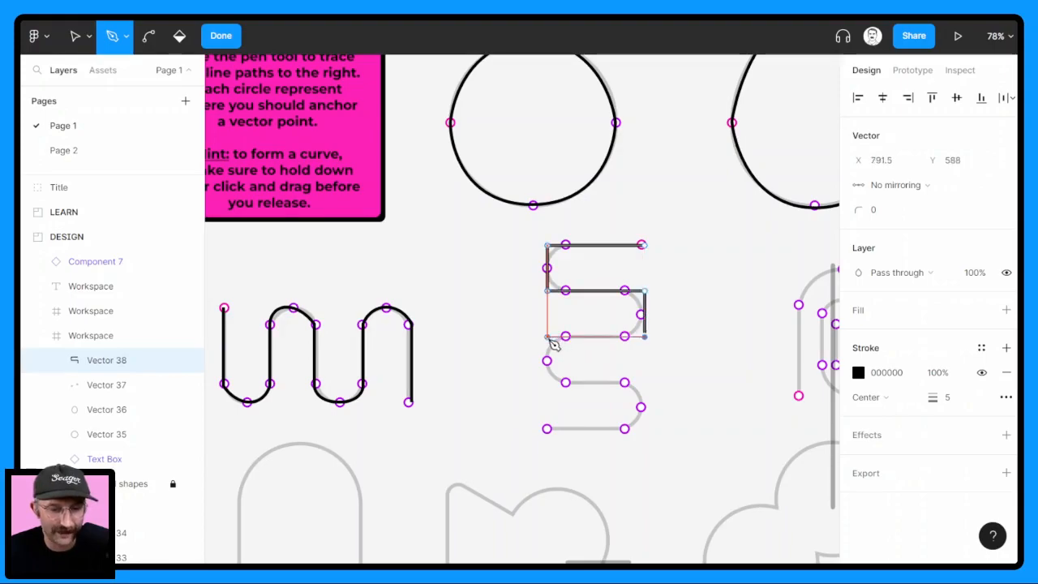
Continue the square-cornered path around the outer corners of the lower two bends to the sideways wave's open bottom end
left_click(547, 335)
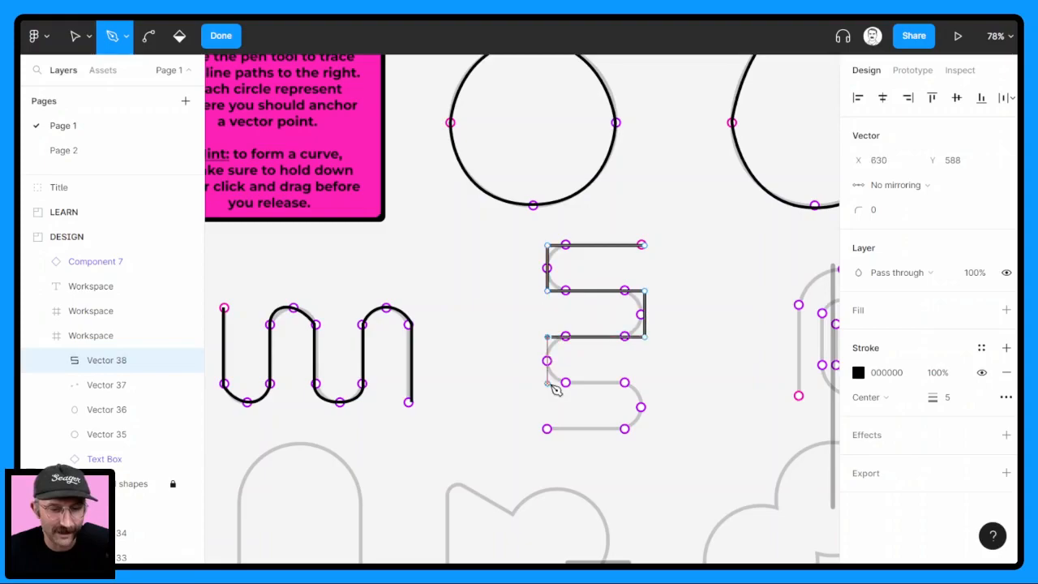
left_click(547, 382)
left_click(645, 382)
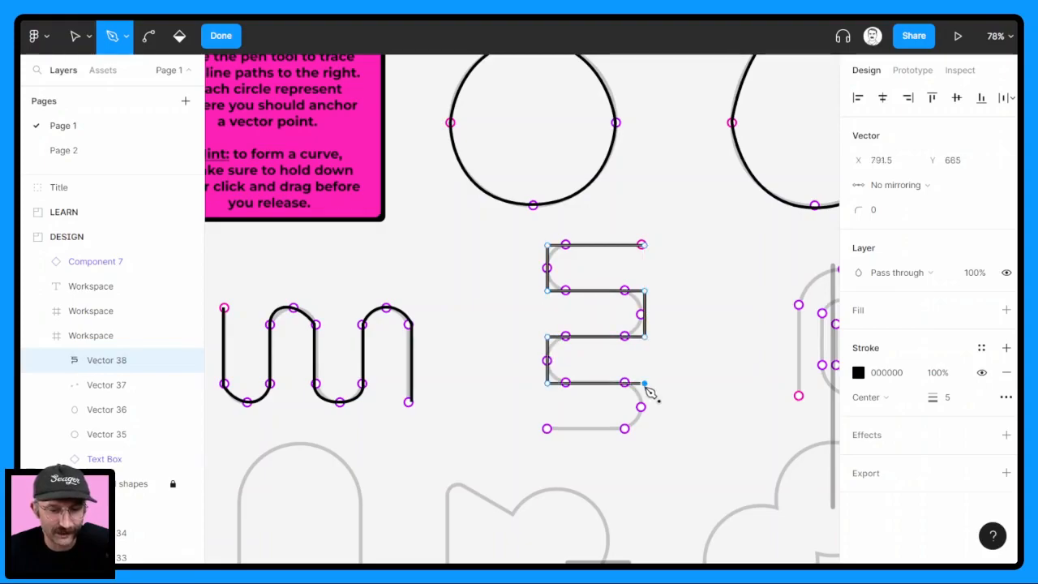
left_click(644, 431)
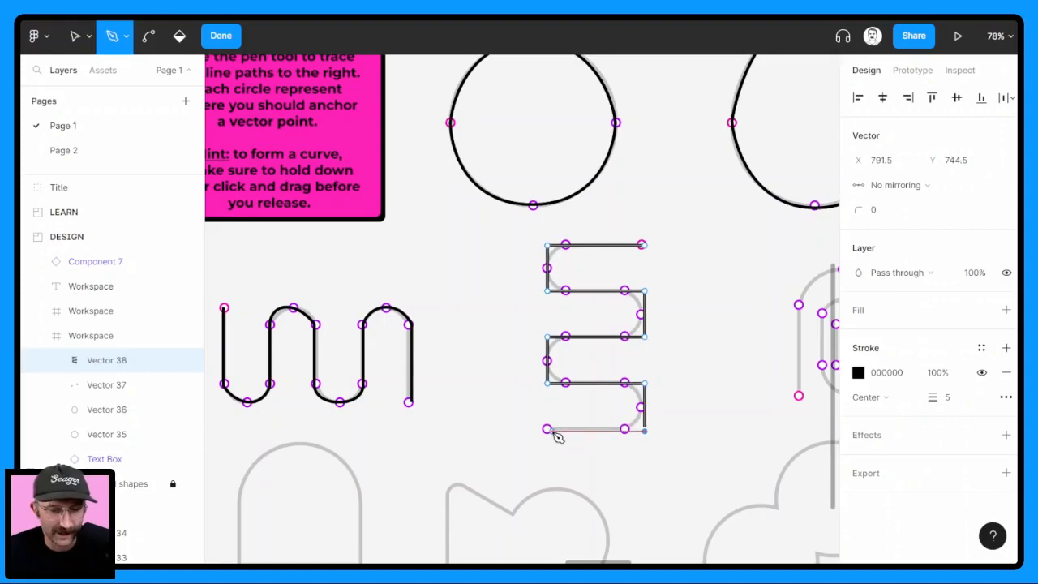
left_click(549, 432)
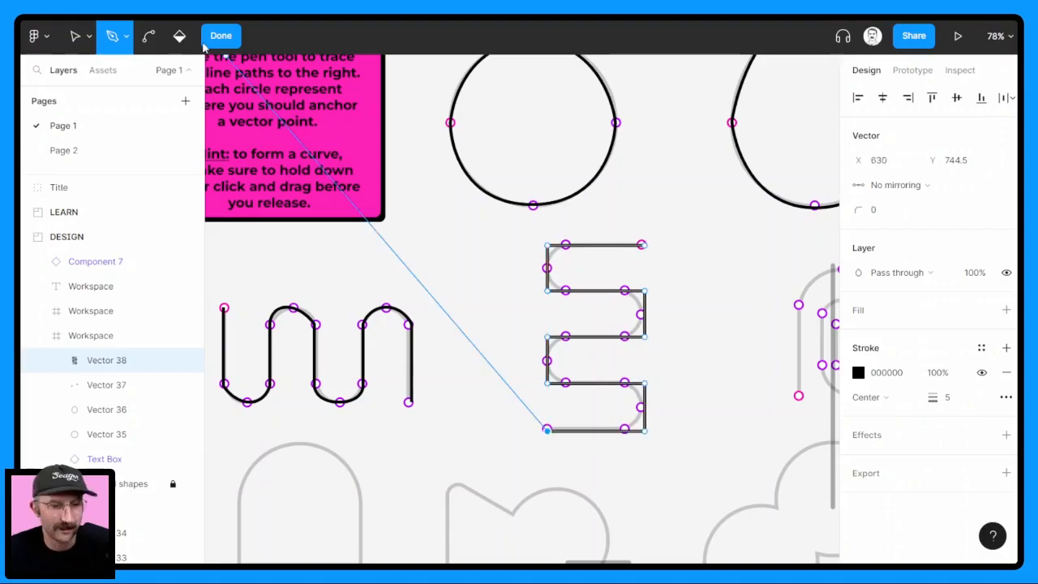
Select all points of the square-cornered path and round them with a corner radius of 96
key("Escape")
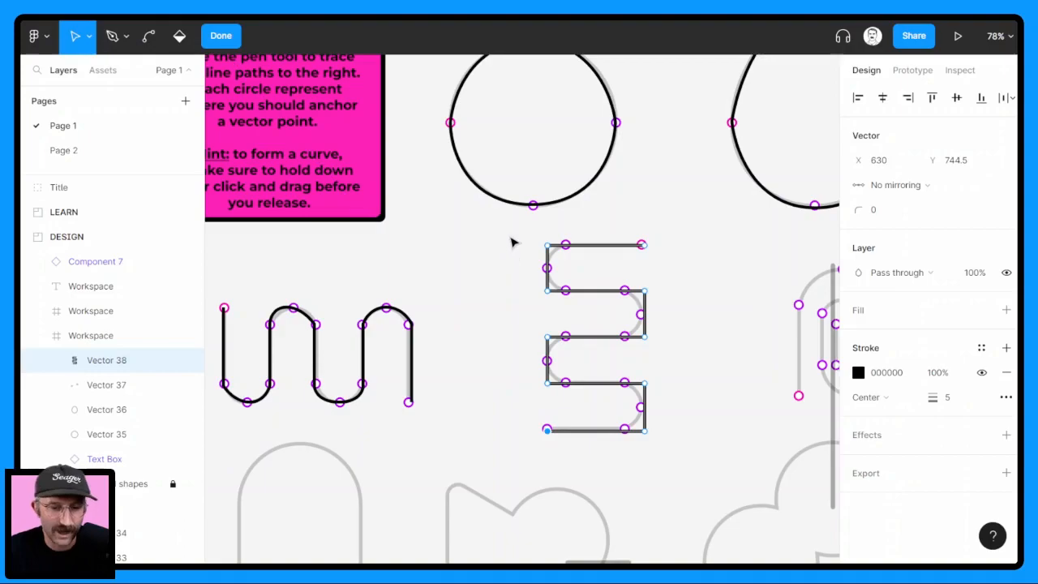
left_click_drag(509, 235, 676, 451)
mouse_move(858, 210)
left_mouse_down()
mouse_move(896, 211)
mouse_move(853, 208)
left_mouse_up()
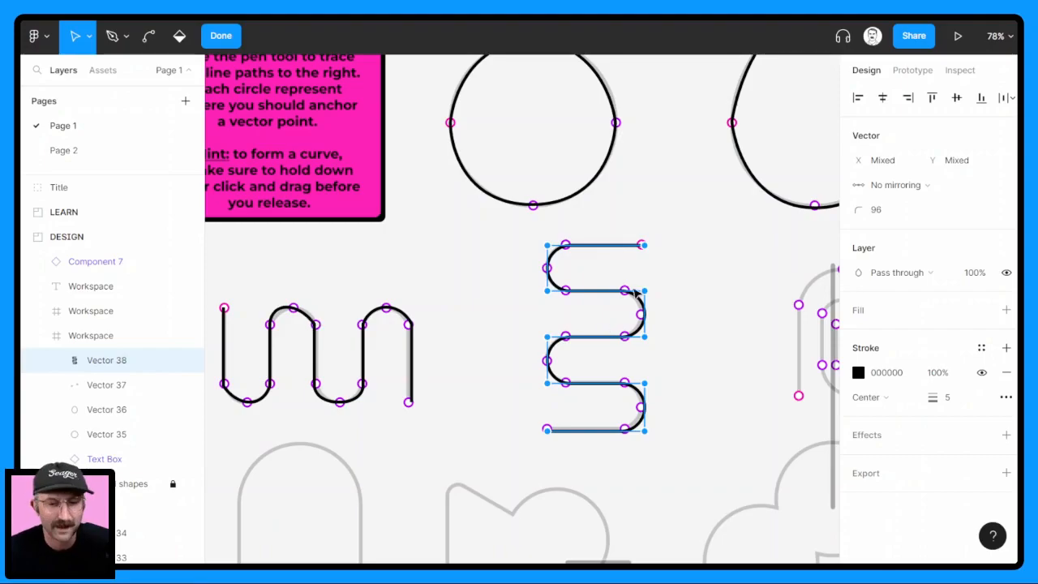
Draw a circle about 169 × 169 over the ring of the plain magnifier icon in the icons Workspace
scroll(637, 289, "down", 3)
scroll(641, 304, "right", 5)
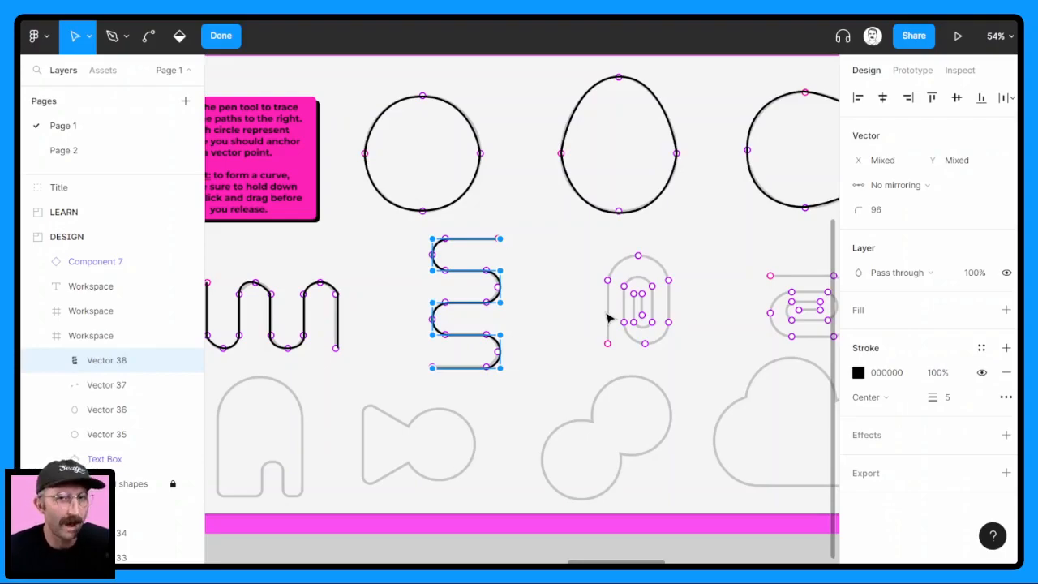
scroll(686, 331, "right", 2)
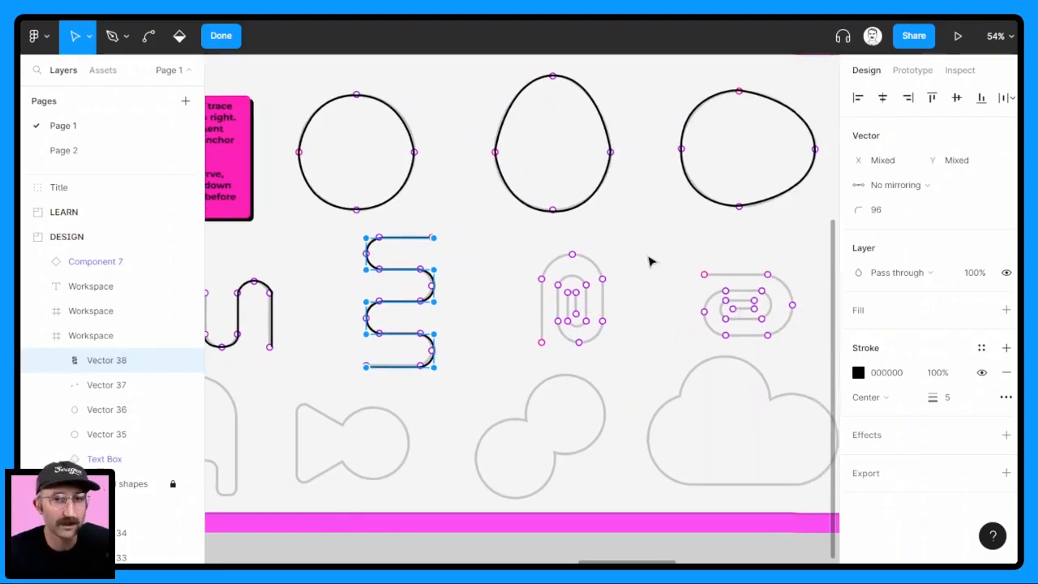
left_click_drag(443, 415, 577, 357)
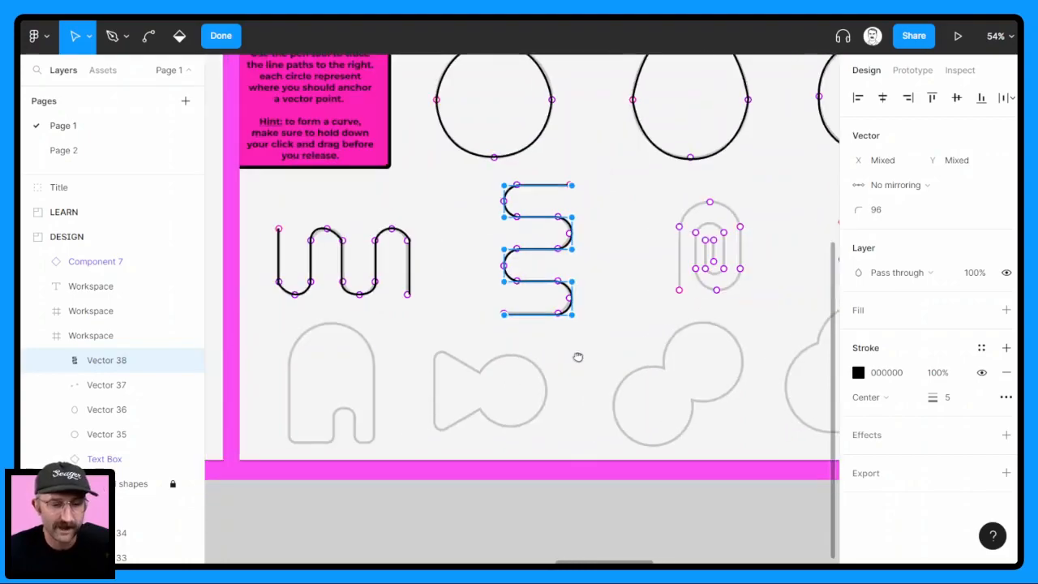
left_click_drag(669, 382, 527, 414)
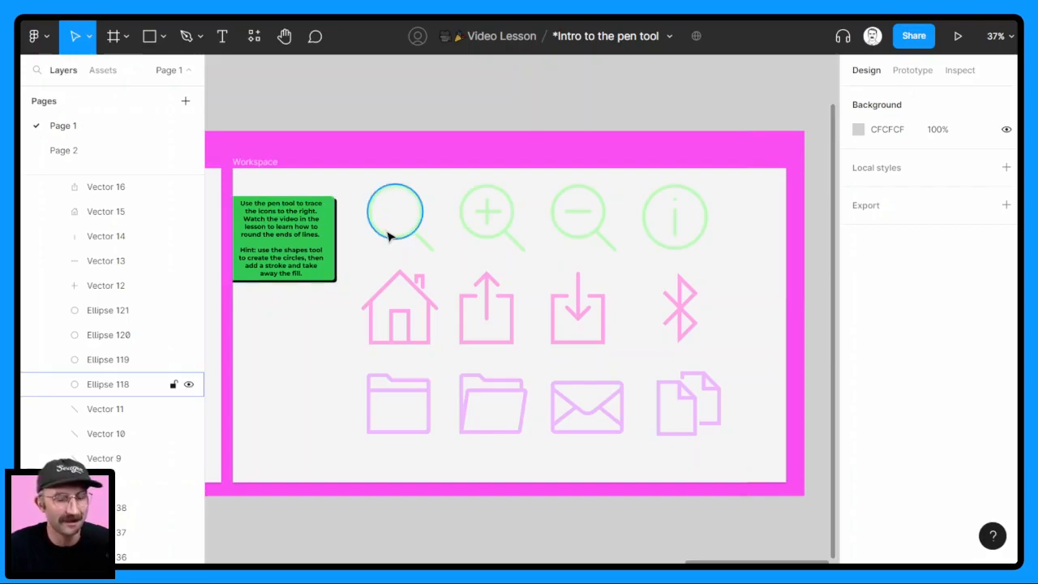
scroll(388, 232, "up", 10)
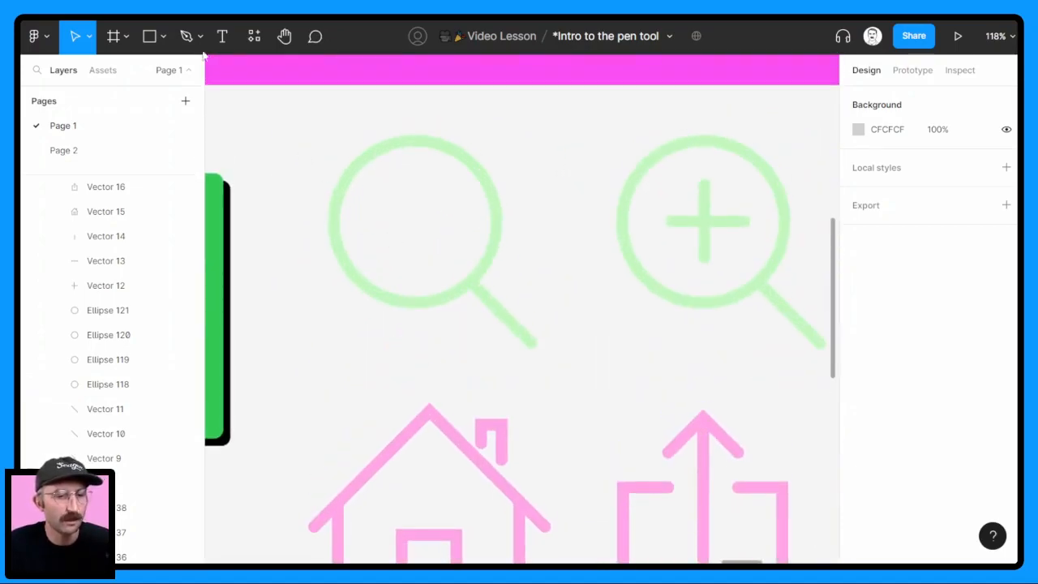
left_click(164, 36)
left_click(155, 134)
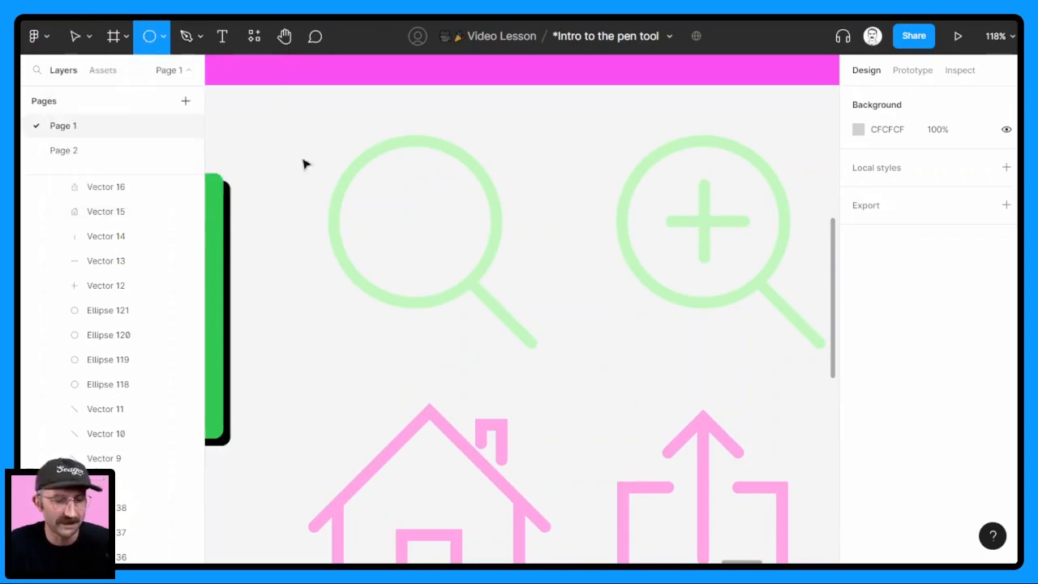
left_click_drag(355, 165, 503, 297)
left_click_drag(446, 267, 434, 258)
Add a stroke of weight 10 to the circle and remove its fill
left_click(1006, 472)
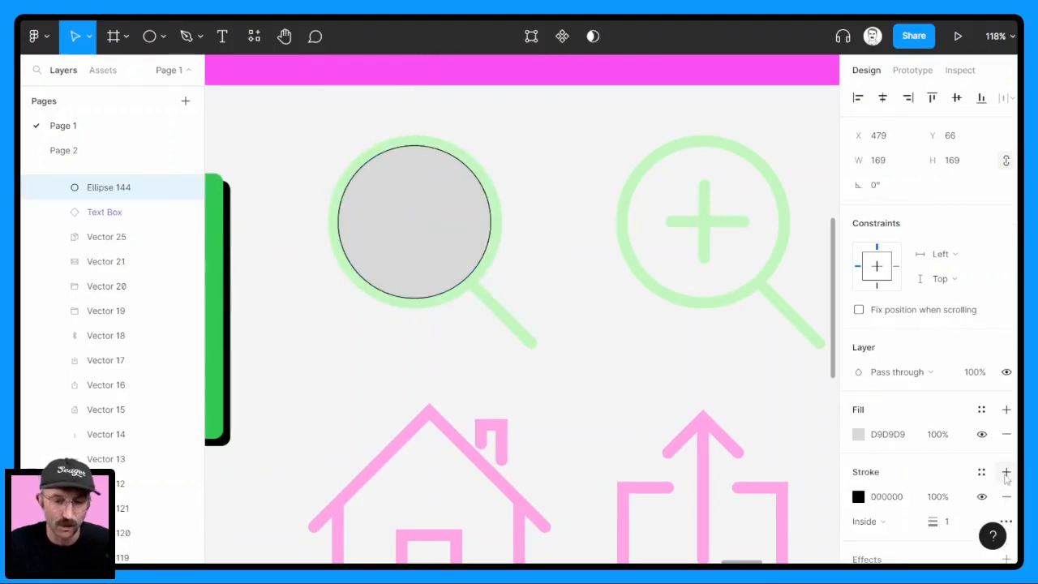
left_click(1006, 435)
left_click(955, 497)
type("10")
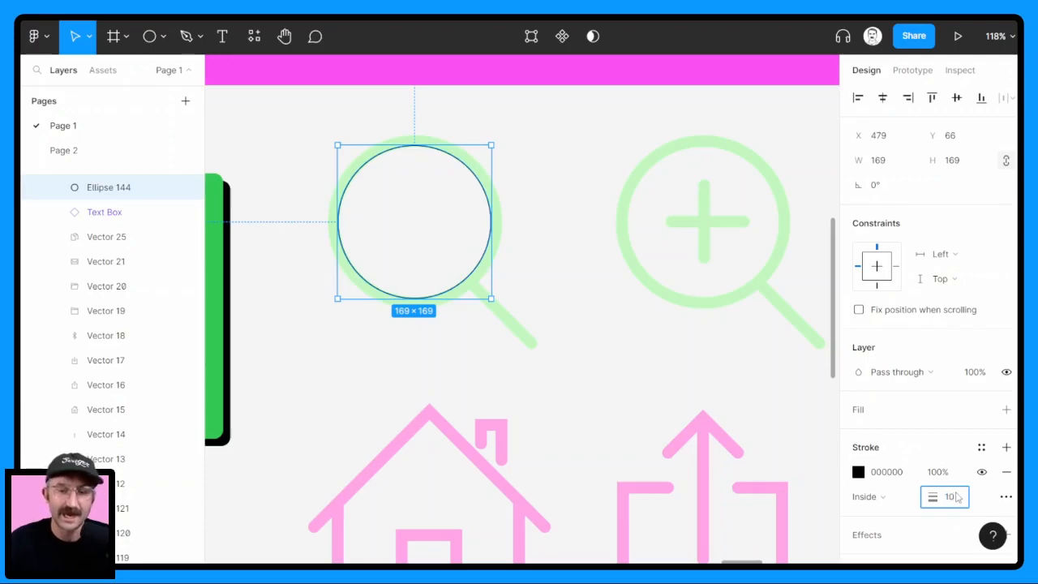
key("Return")
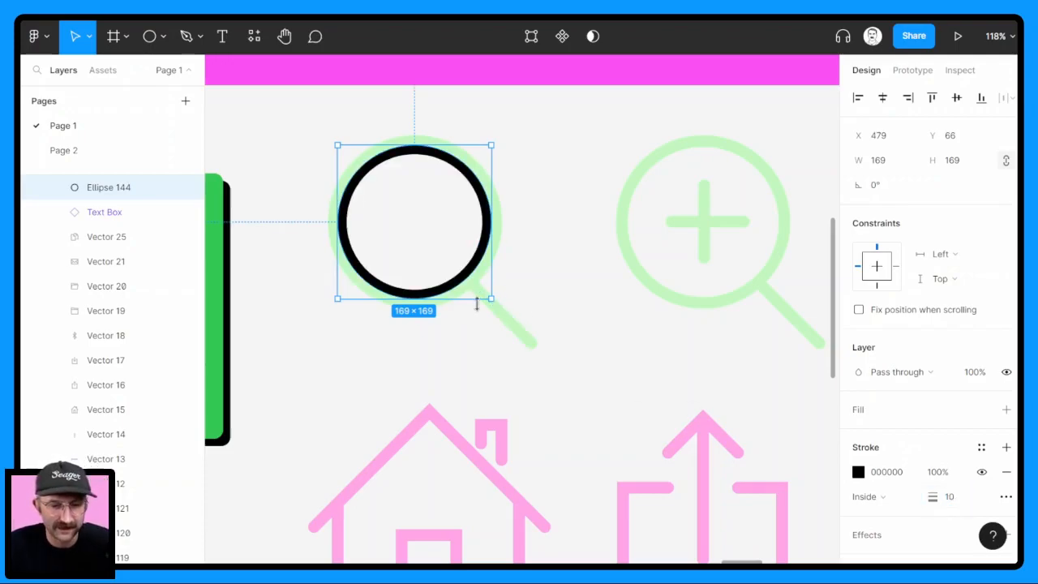
Align the circle's stroke to Center and enlarge the circle to about 177 × 177 to match the magnifier ring
left_click(885, 496)
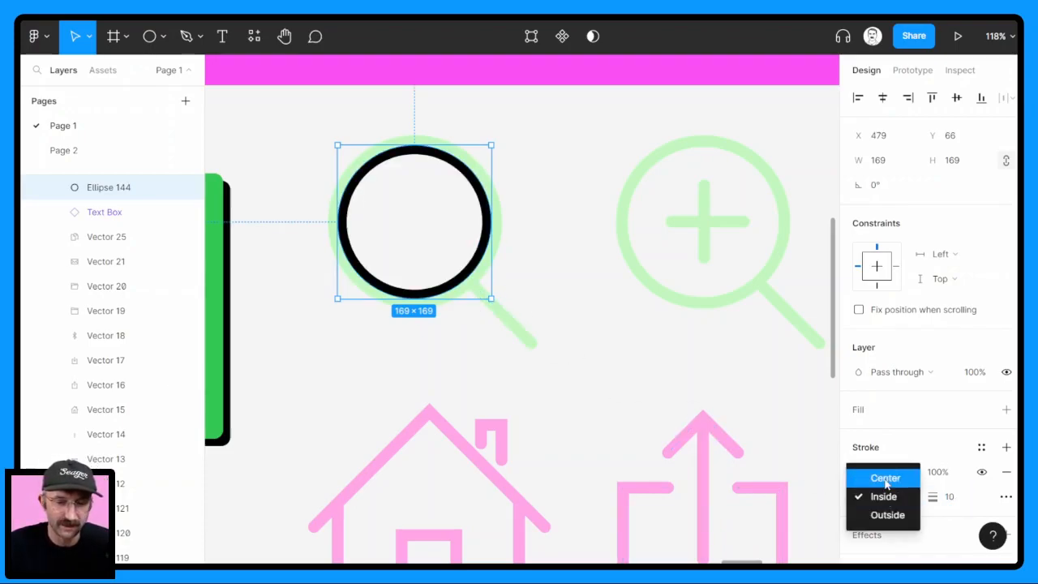
left_click(884, 476)
left_click_drag(491, 298, 498, 305)
left_click_drag(455, 270, 447, 266)
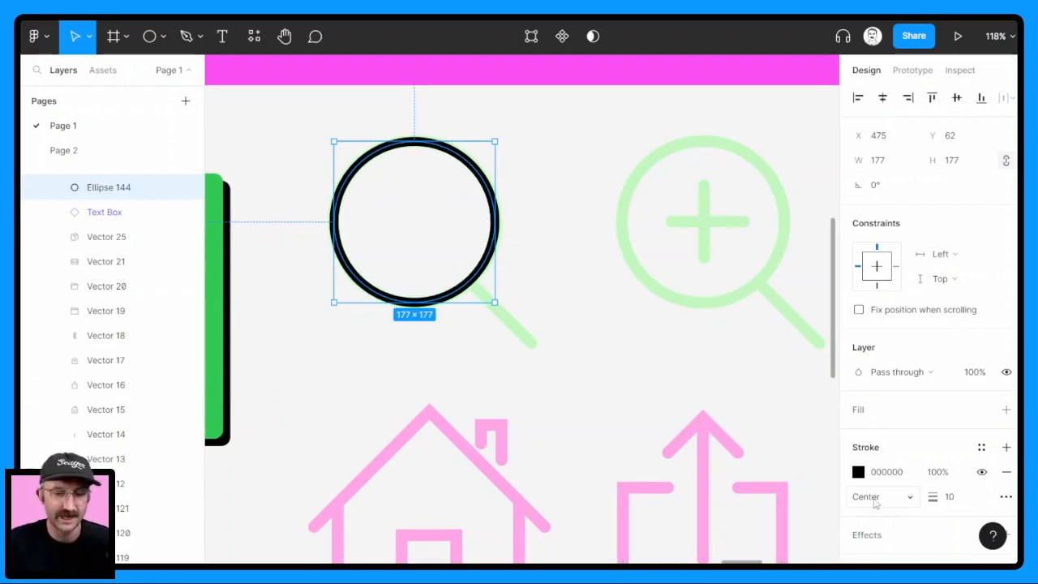
Edit the circle as a vector and draw a straight Pen segment from its lower-right edge to the end of the magnifier's handle
left_click(531, 35)
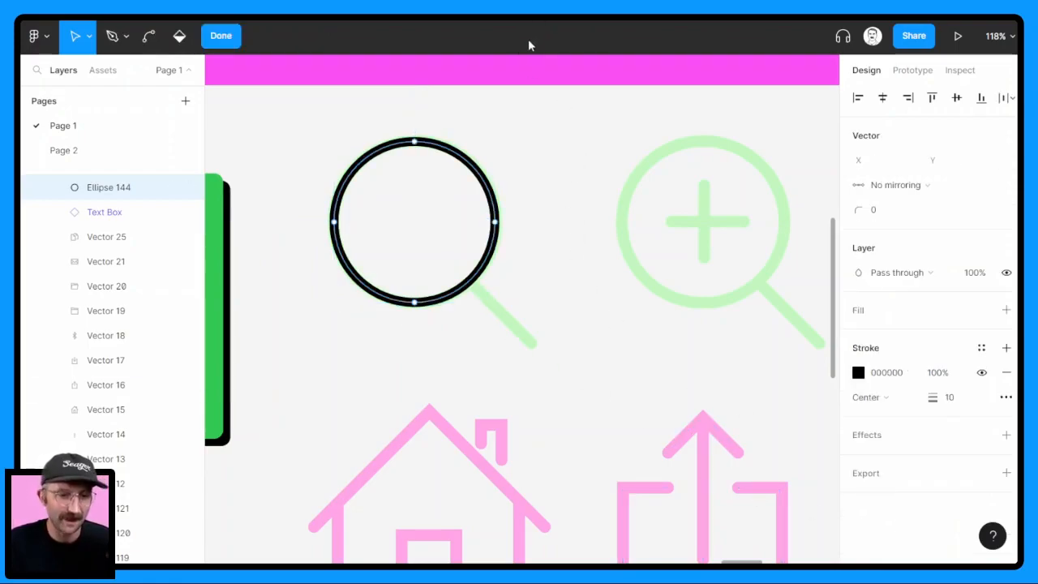
left_click(111, 36)
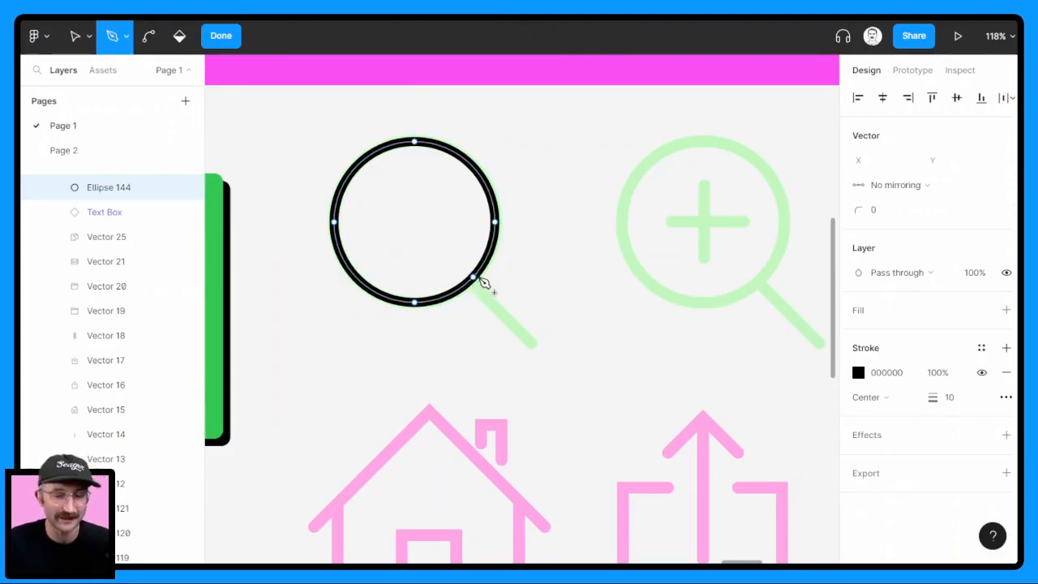
left_click(470, 283)
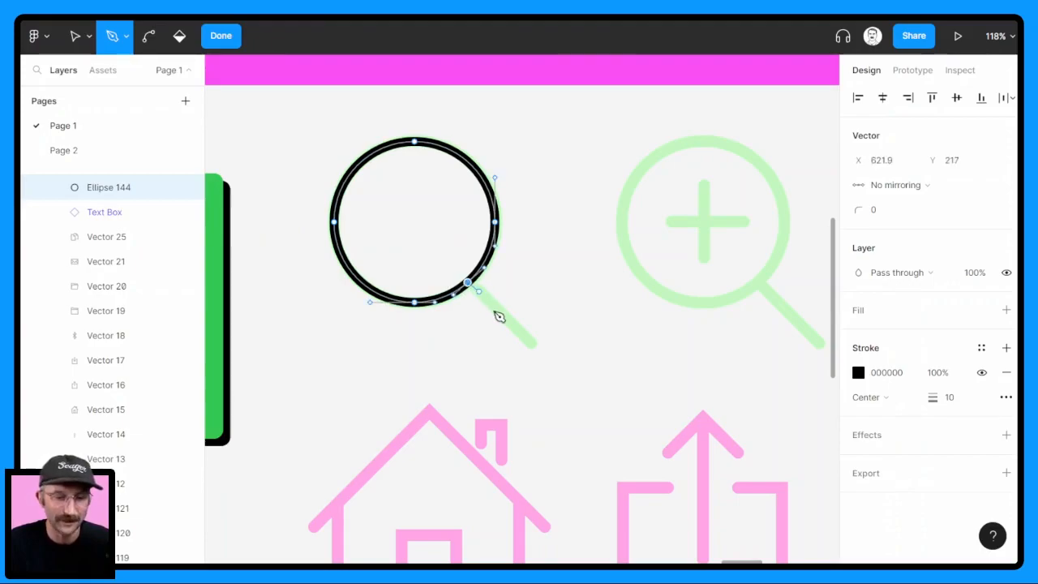
left_click(535, 347)
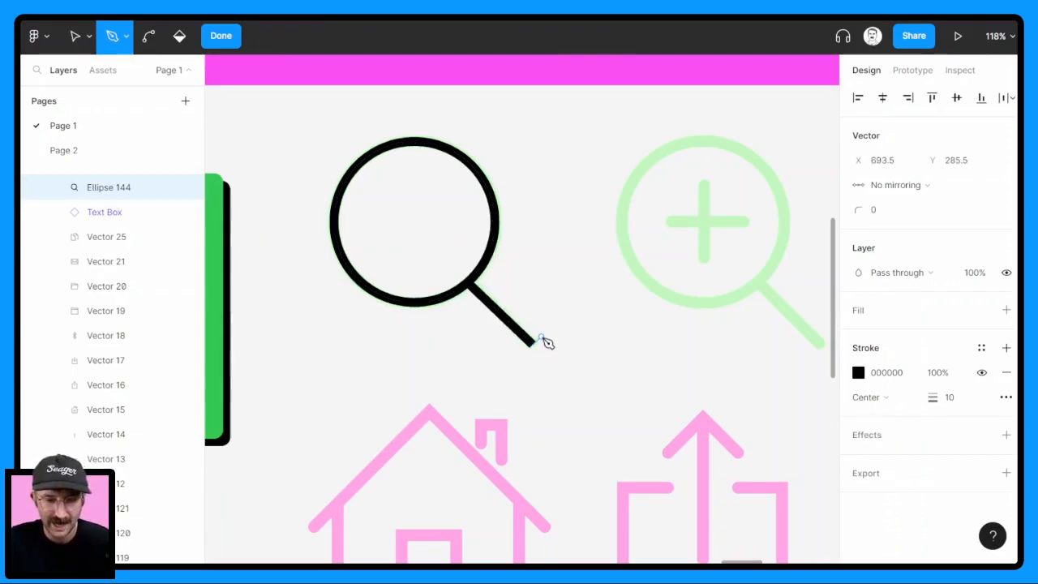
key("Escape")
Set the end point of the magnifier handle's outer tip to Round in the advanced stroke settings
scroll(535, 353, "up", 5)
scroll(543, 357, "up", 3)
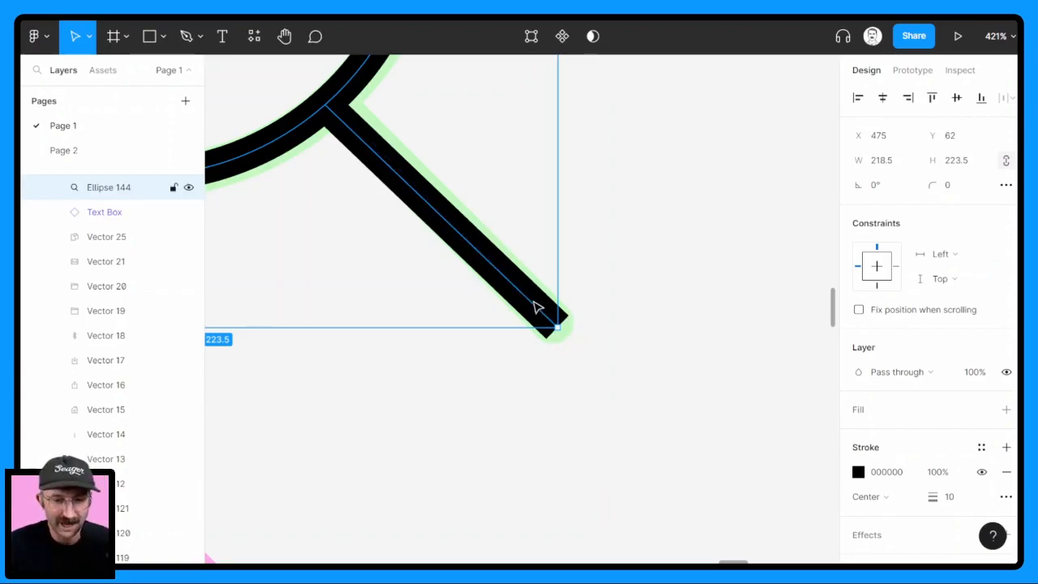
double_click(538, 315)
scroll(565, 322, "down", 3)
key("v")
left_click(551, 321)
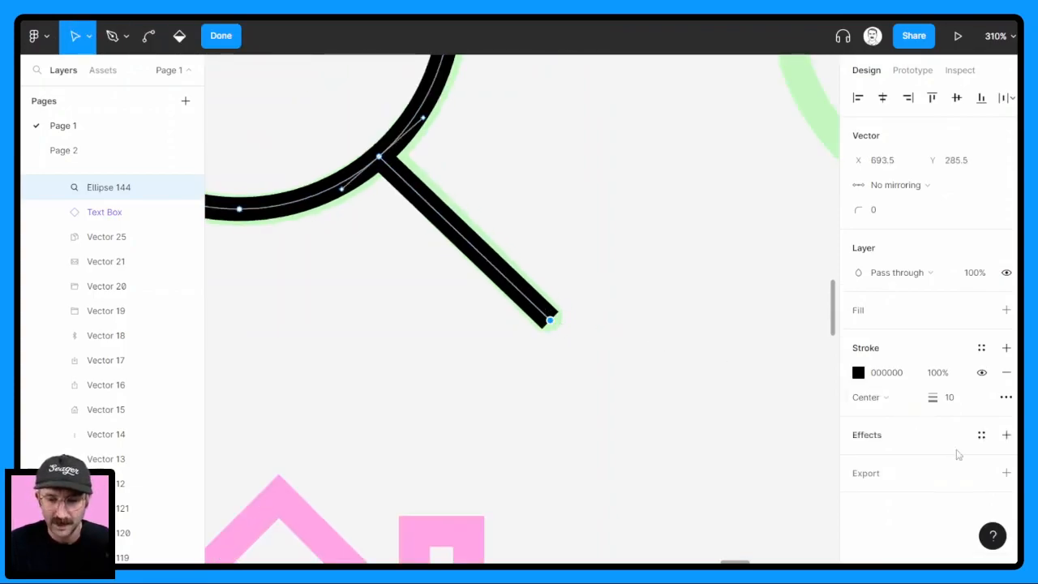
left_click(1006, 397)
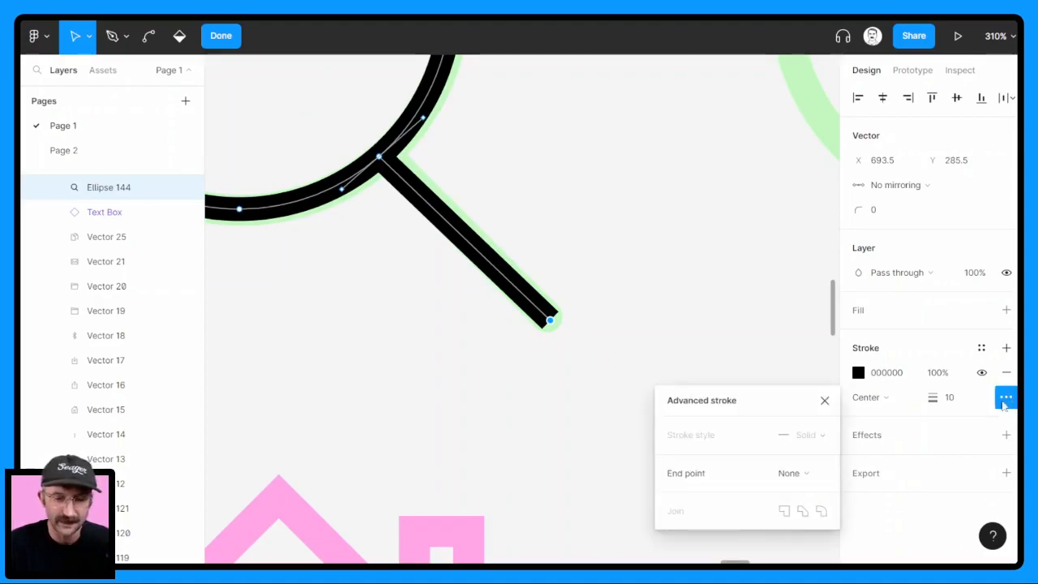
left_click(817, 477)
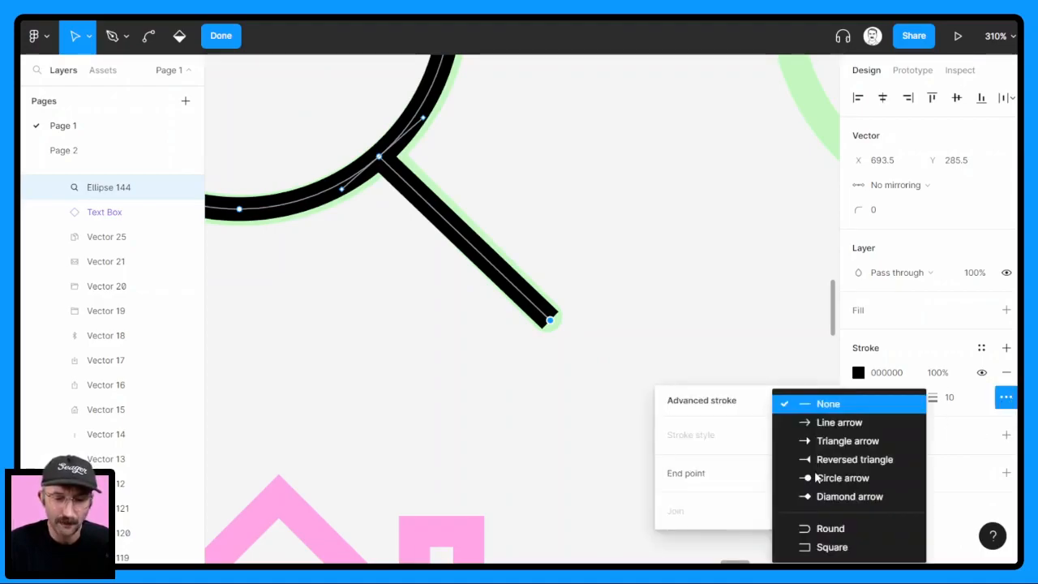
left_click(811, 532)
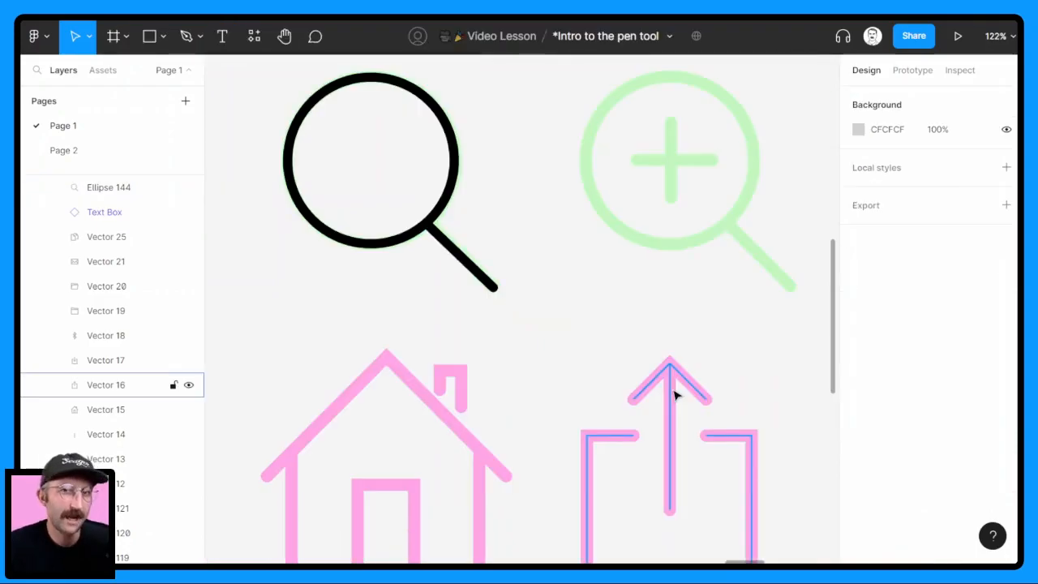
Duplicate the traced magnifier, place the copy over the plus magnifier, and repeat the duplication for the minus magnifier
scroll(540, 281, "down", 3)
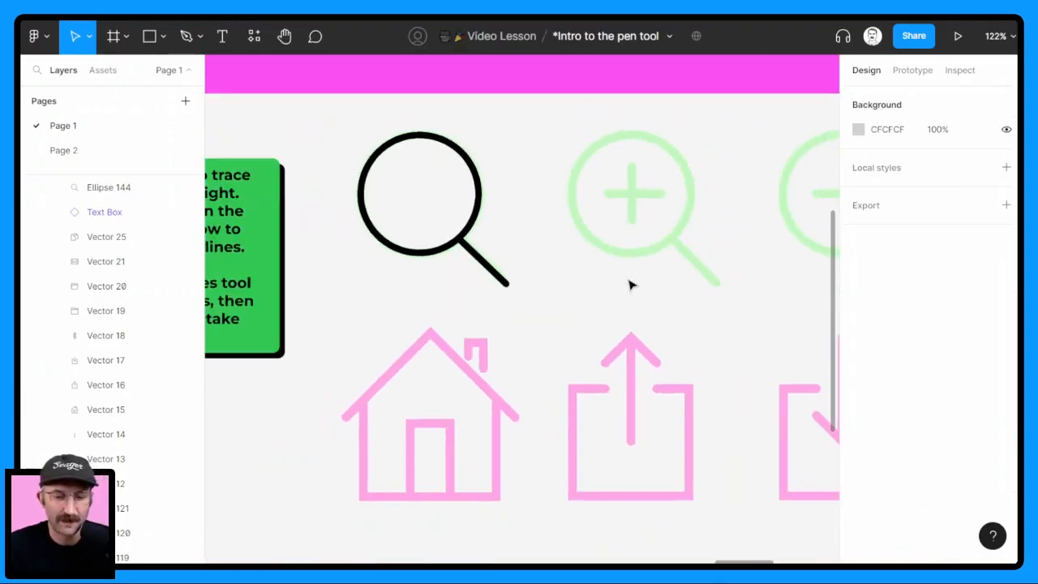
left_click_drag(628, 283, 557, 288)
left_click(391, 254)
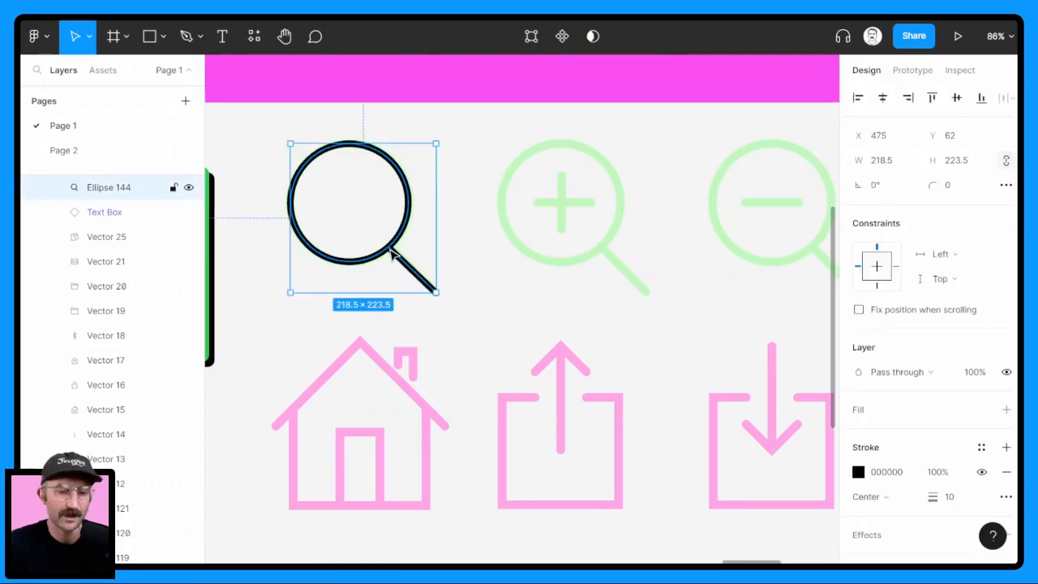
key("ctrl+d")
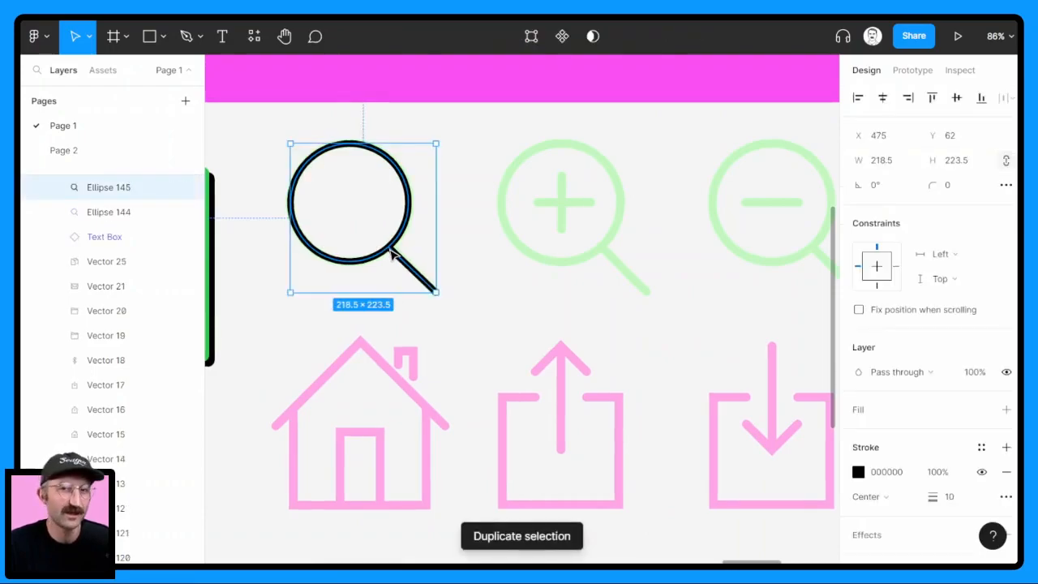
left_click_drag(410, 260, 604, 275)
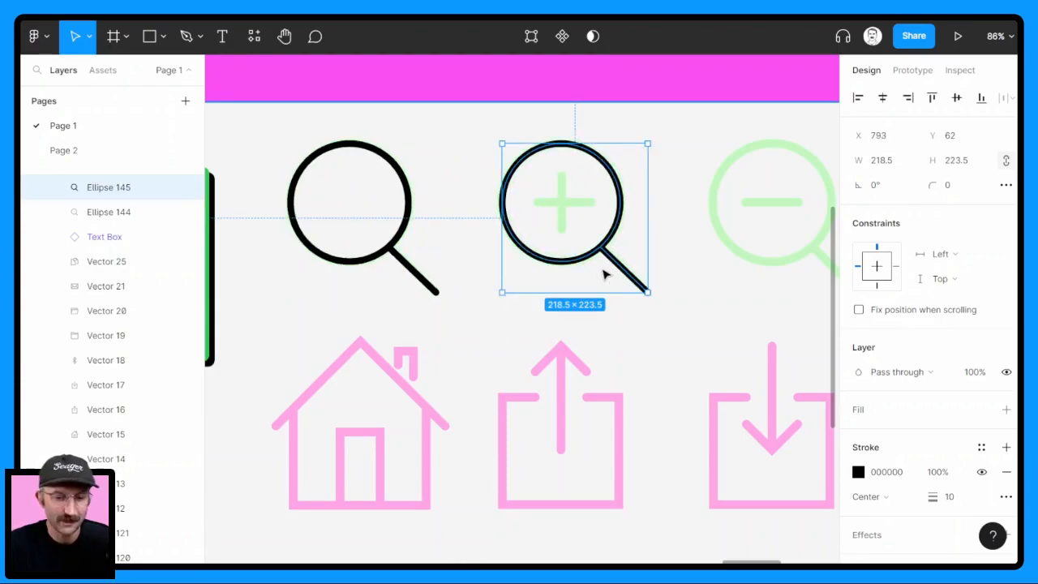
key("ctrl+d")
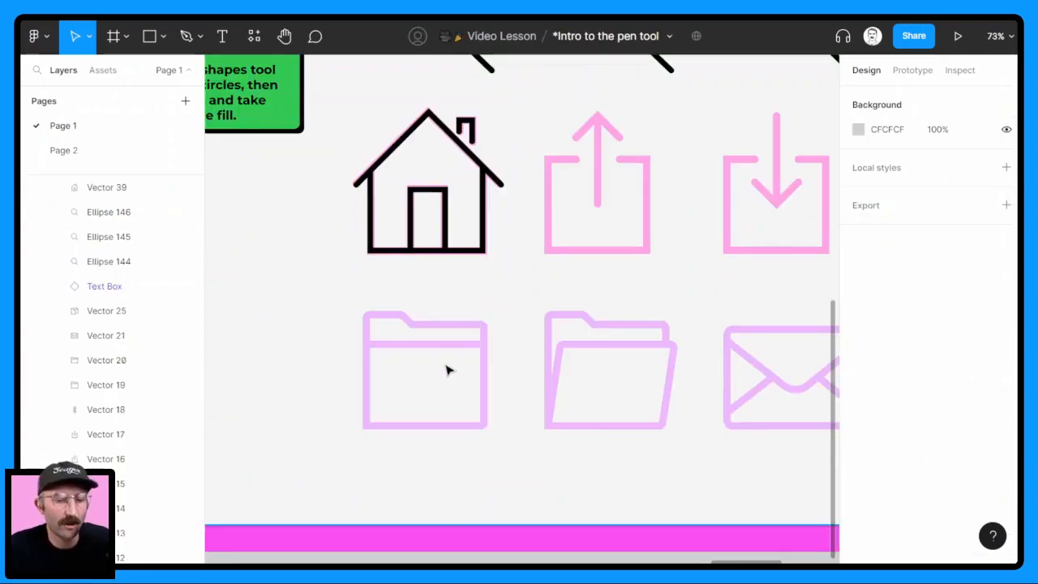
Draw a rectangle about 209 × 150 over the front panel of the closed folder icon
scroll(445, 367, "up", 5)
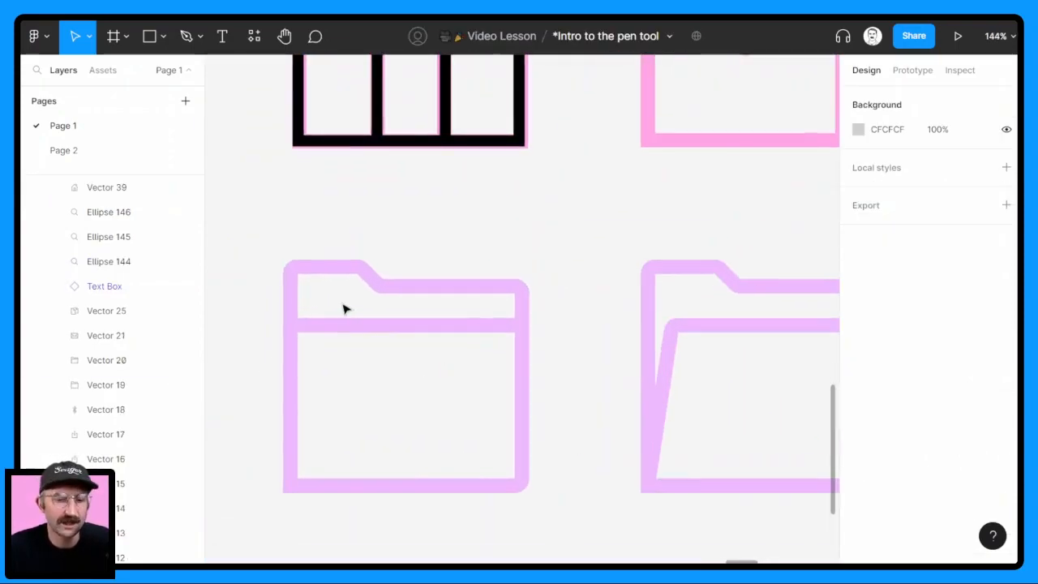
left_click(161, 38)
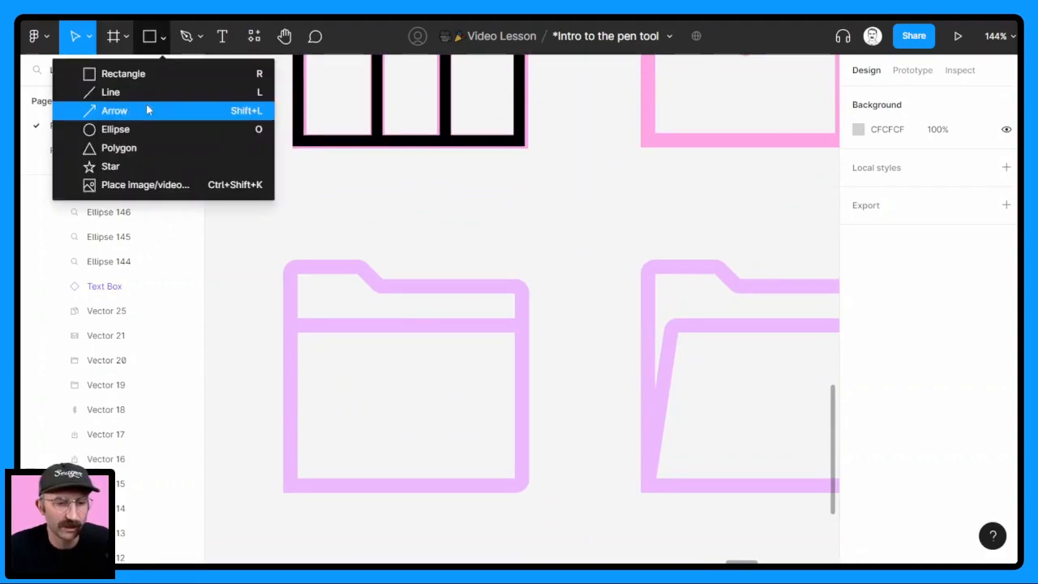
left_click(129, 73)
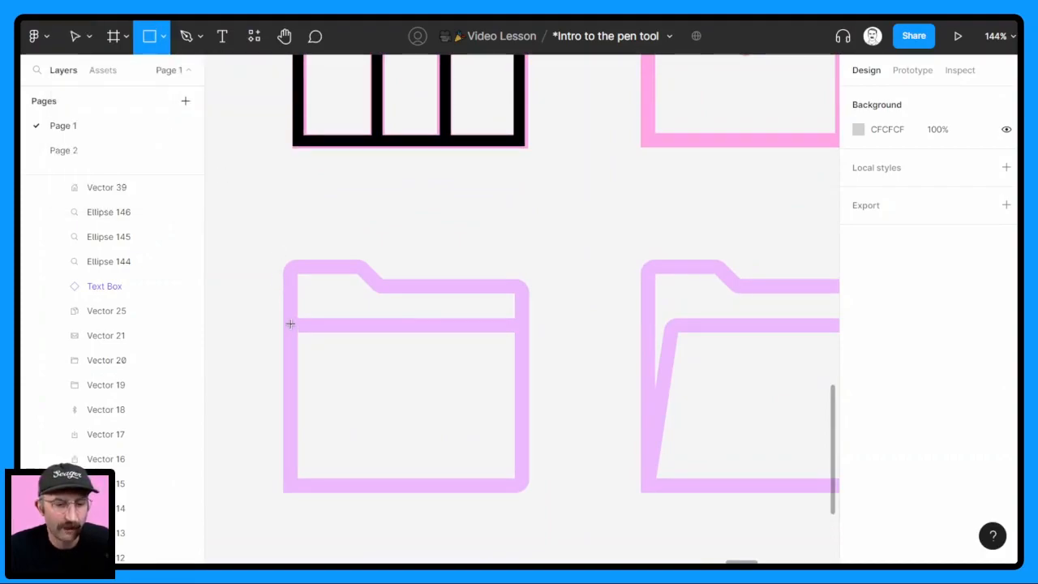
mouse_move(290, 323)
left_mouse_down()
mouse_move(465, 466)
mouse_move(525, 492)
left_mouse_up()
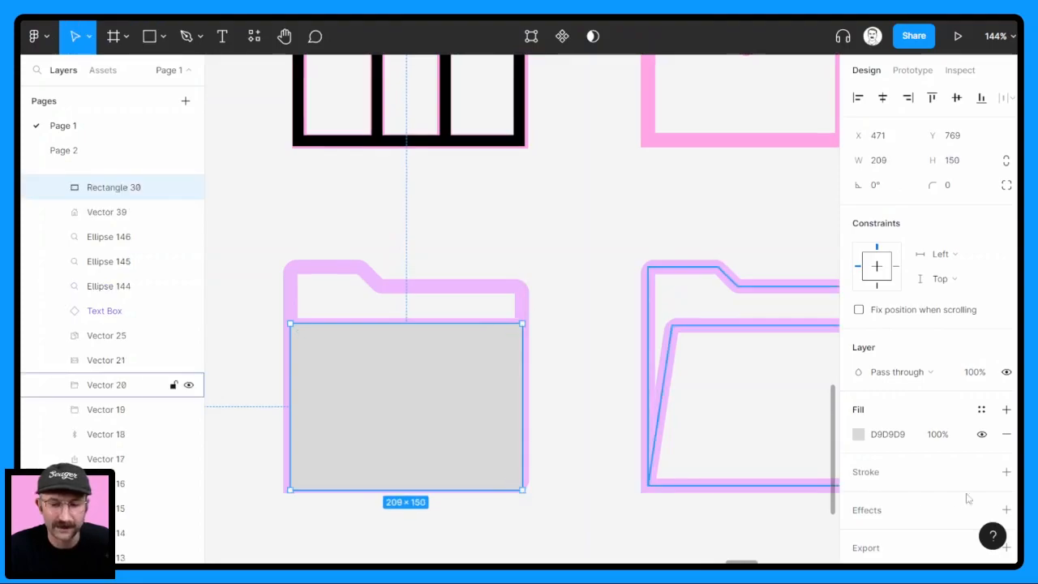
Give the rectangle a Center-aligned stroke of weight 10 and remove its fill
left_click(1006, 477)
left_click(867, 521)
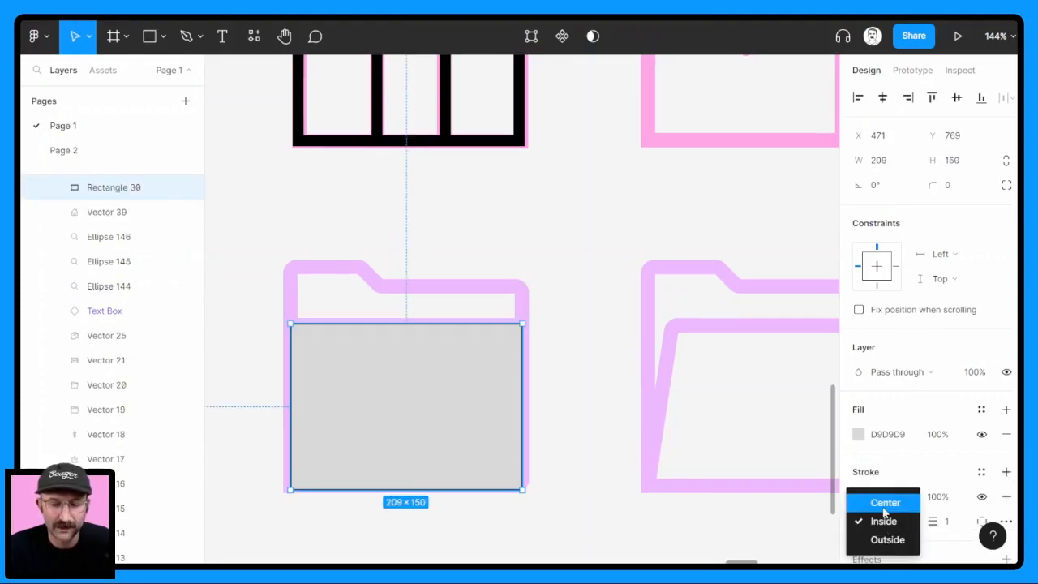
left_click(888, 501)
left_click(1007, 434)
left_click(952, 503)
key("Return")
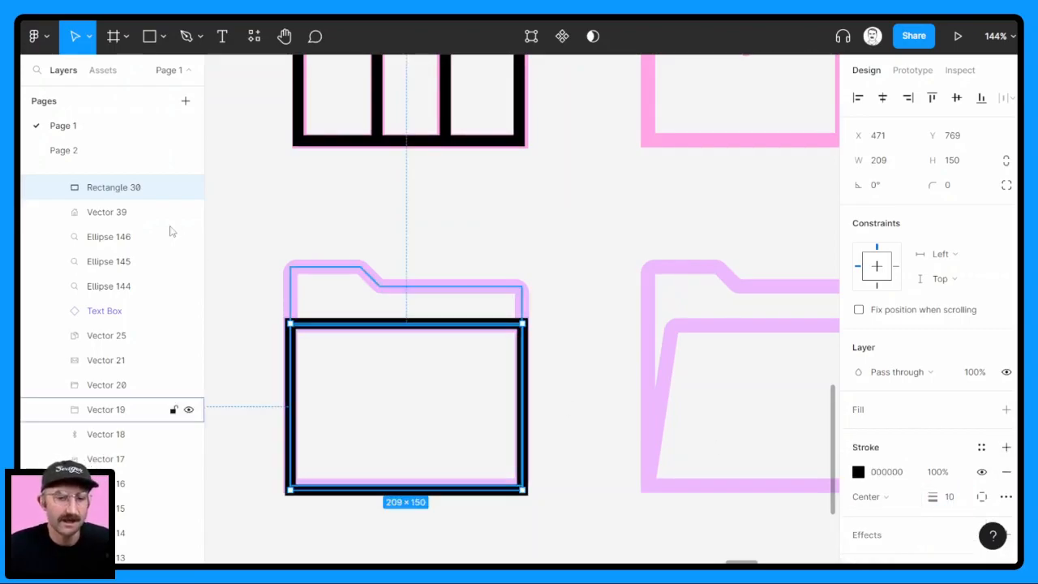
Edit the rectangle's vector and trace the folder tab outline with the Pen tool from its upper-left corner around to its upper-right corner
left_click(540, 37)
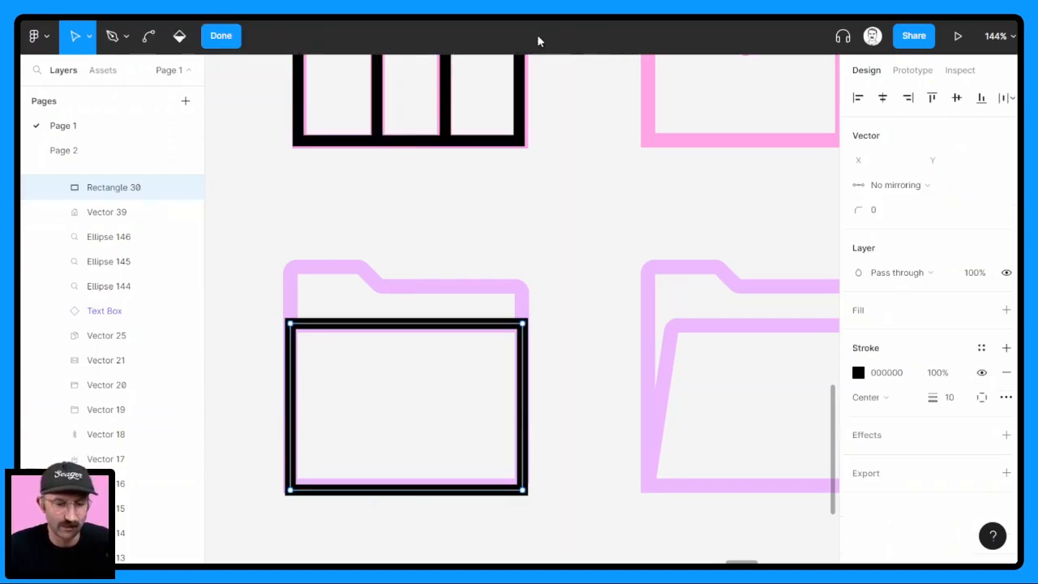
left_click(111, 37)
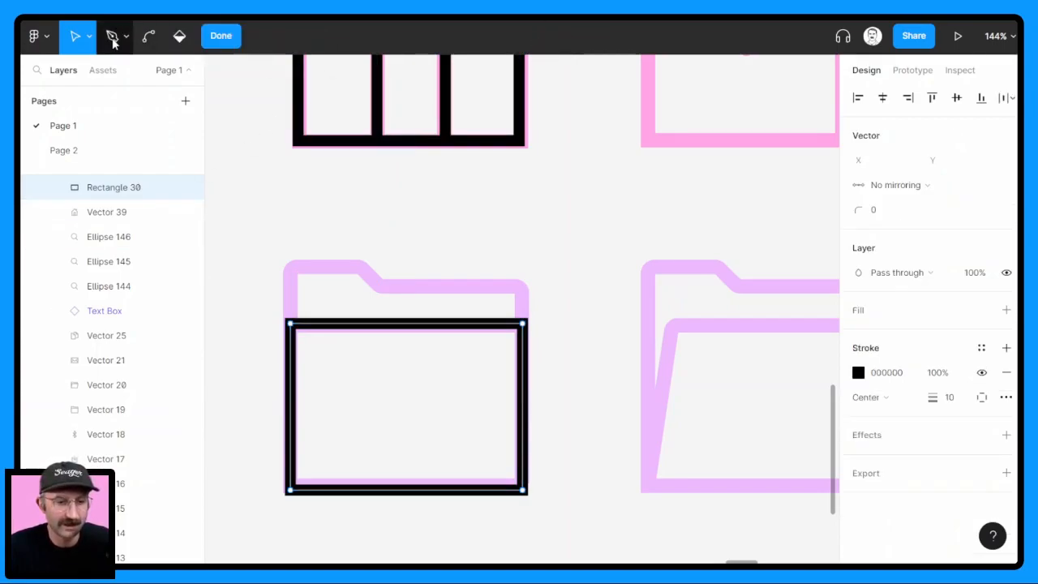
left_click(290, 323)
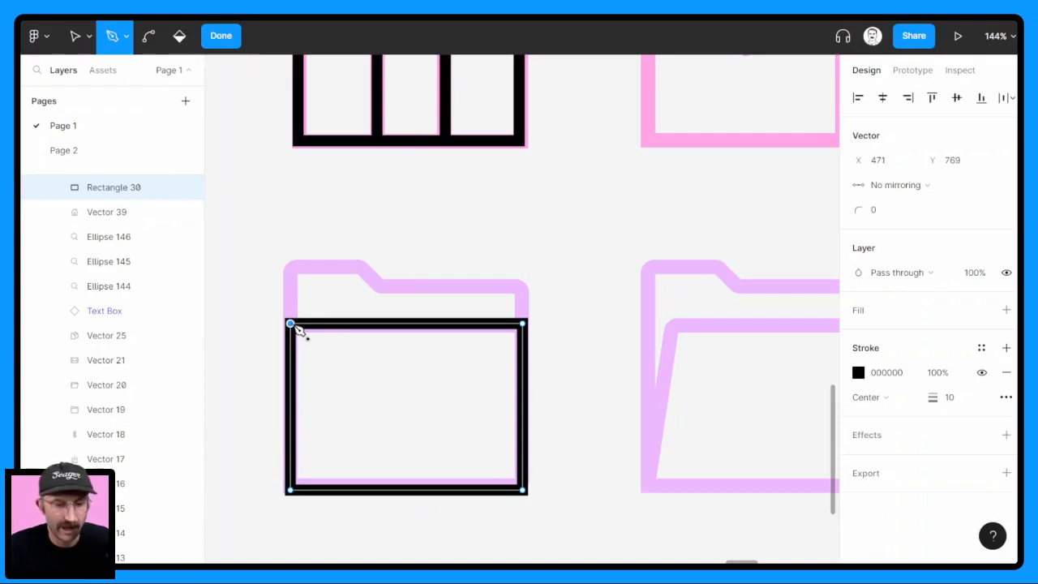
left_click(291, 268)
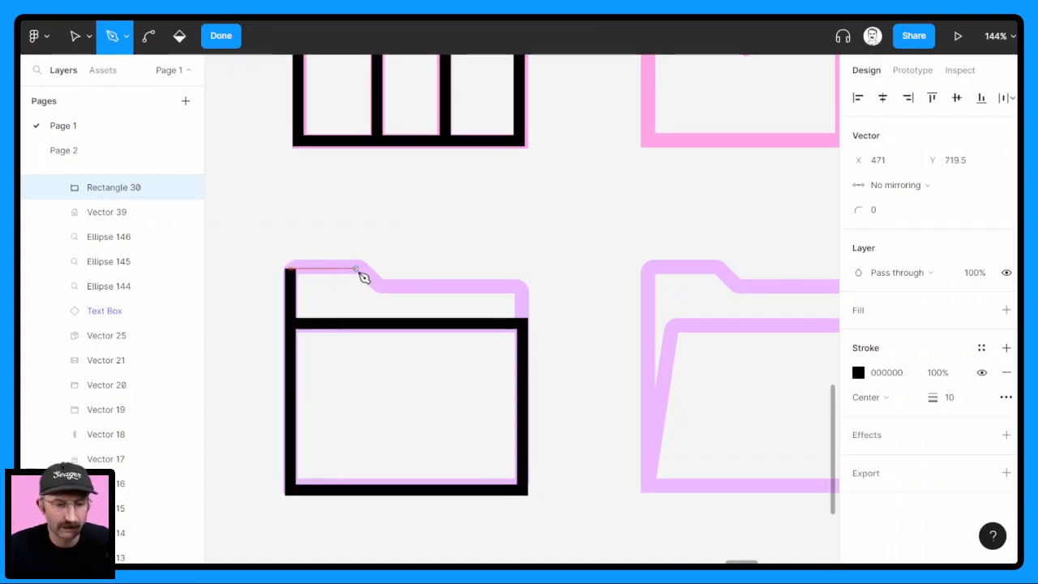
left_click(362, 269)
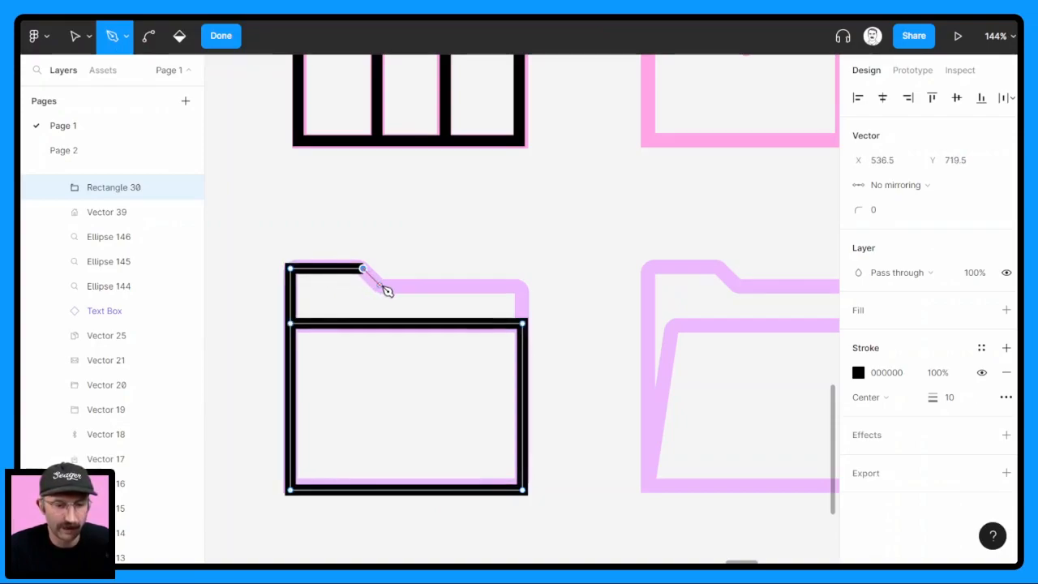
left_click(378, 285)
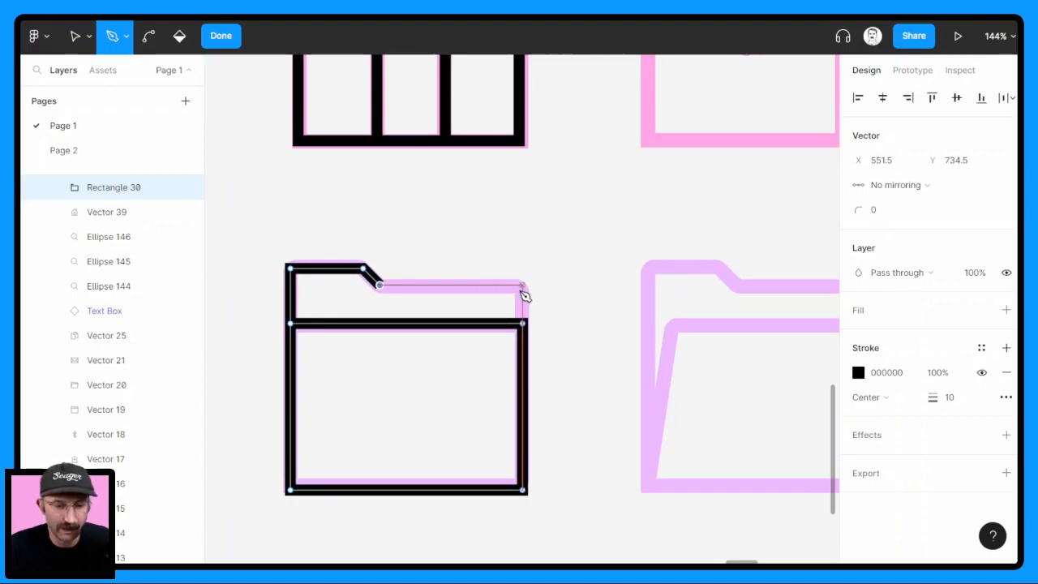
left_click(523, 288)
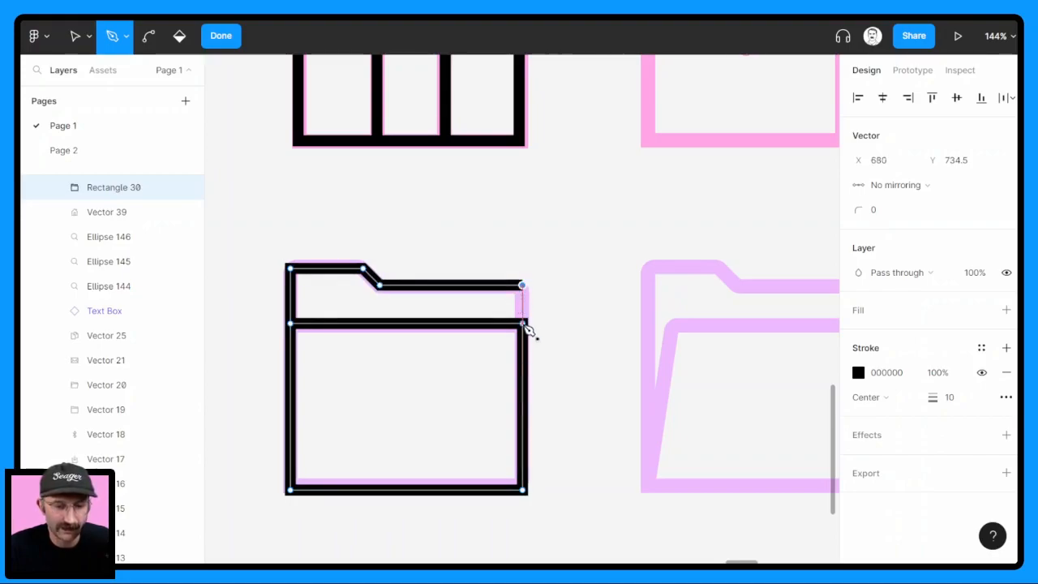
left_click(522, 325)
Round the four tab outline points and the folder's lower-right corner with a corner radius of 4, and finish vector editing
left_click(71, 37)
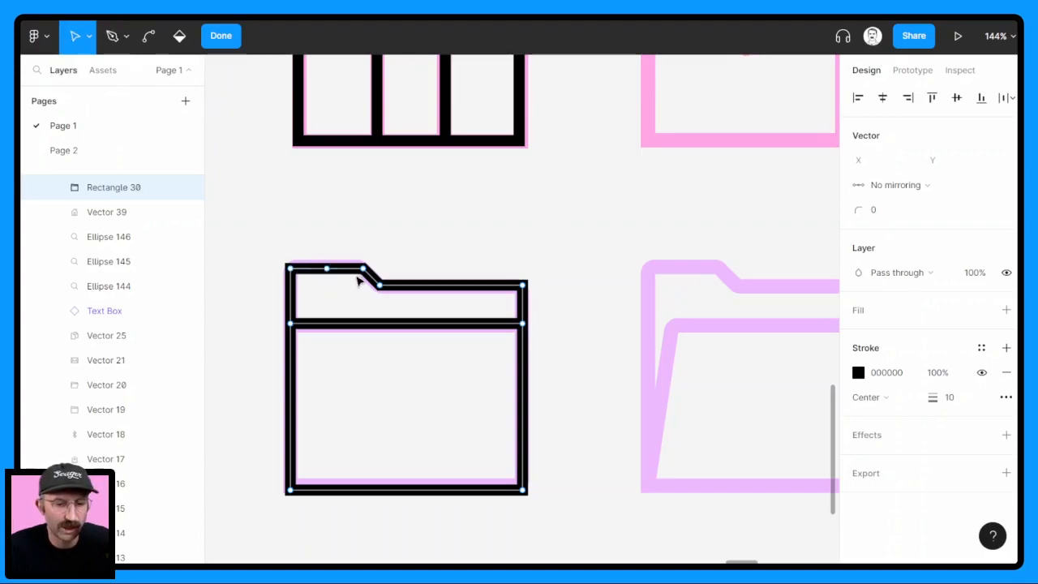
left_click(363, 269)
left_click(379, 285, "shift")
left_click(292, 270, "shift")
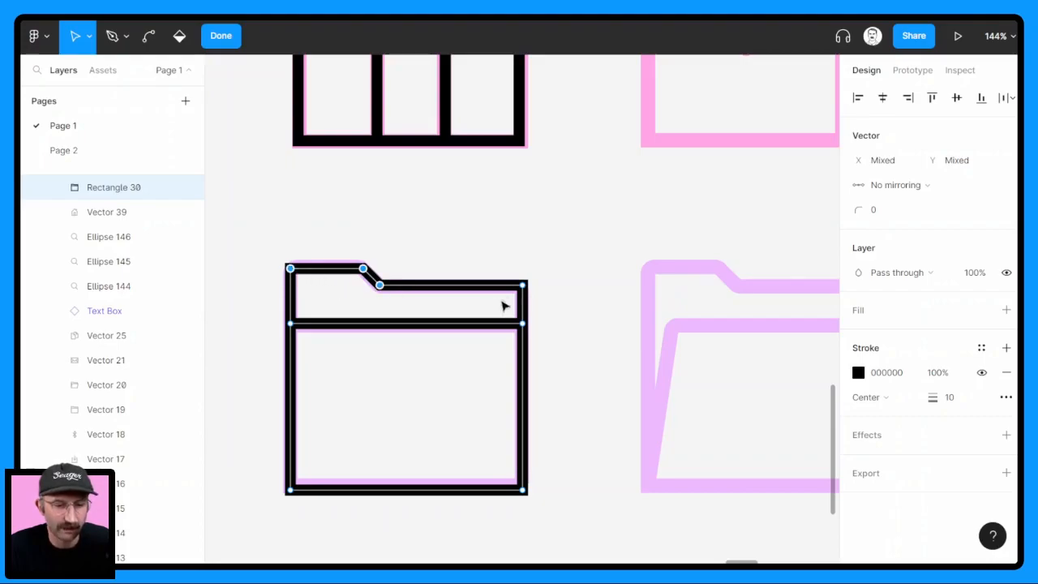
left_click(522, 286, "shift")
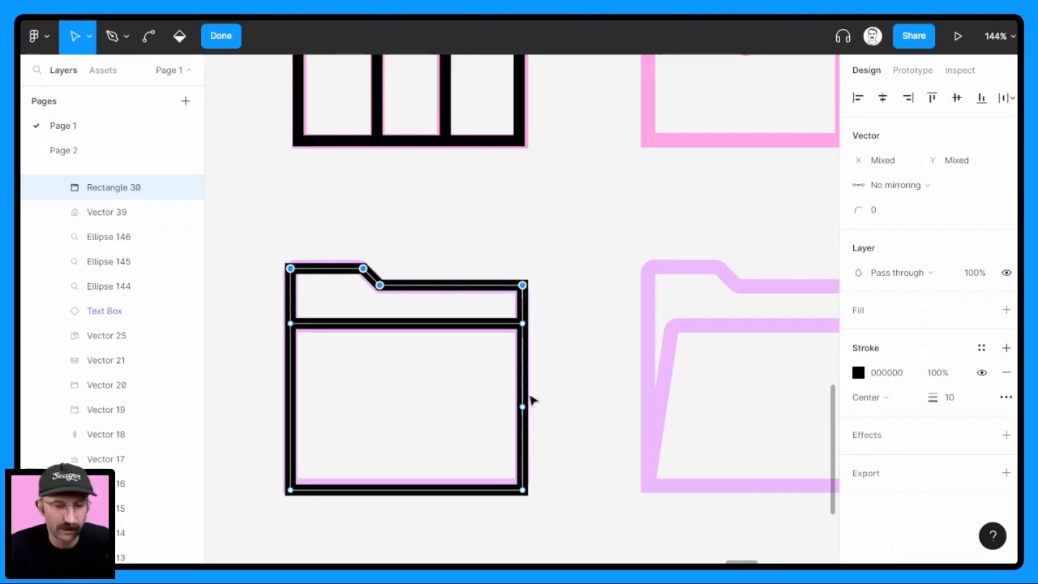
mouse_move(857, 213)
left_mouse_down()
mouse_move(872, 217)
mouse_move(860, 217)
left_mouse_up()
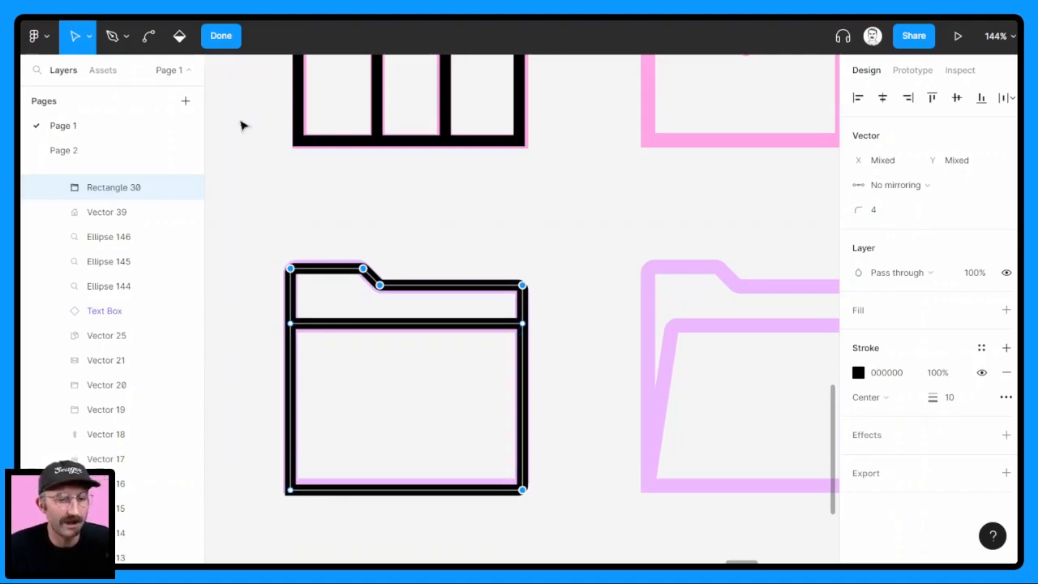
left_click(229, 38)
Look over the open folder, envelope and documents icons, and review the whole set of practice icons
left_click_drag(645, 341, 431, 297)
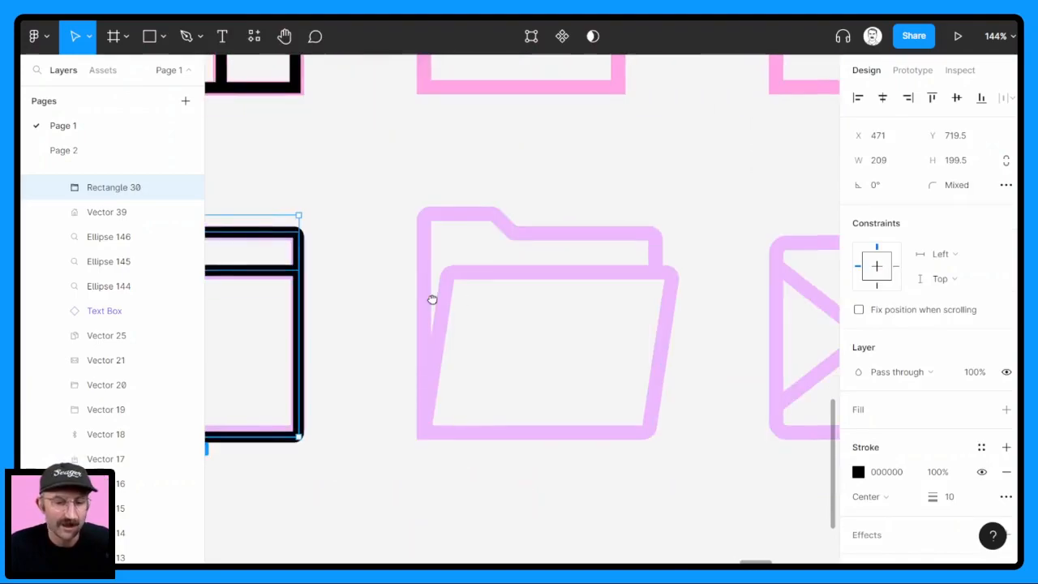
scroll(502, 303, "down", 3)
scroll(658, 331, "right", 3)
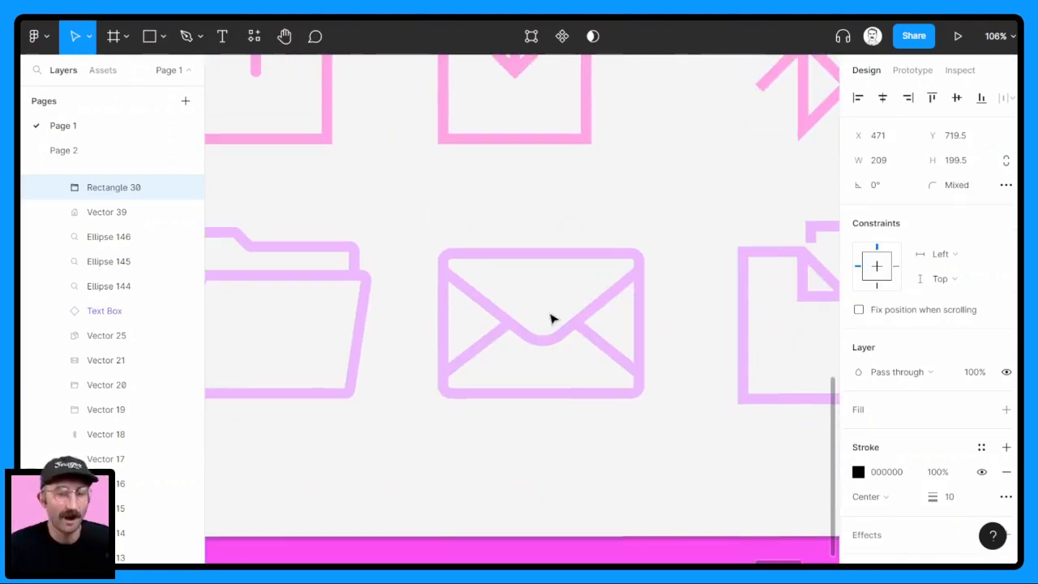
scroll(695, 320, "down", 2)
left_click_drag(741, 316, 462, 310)
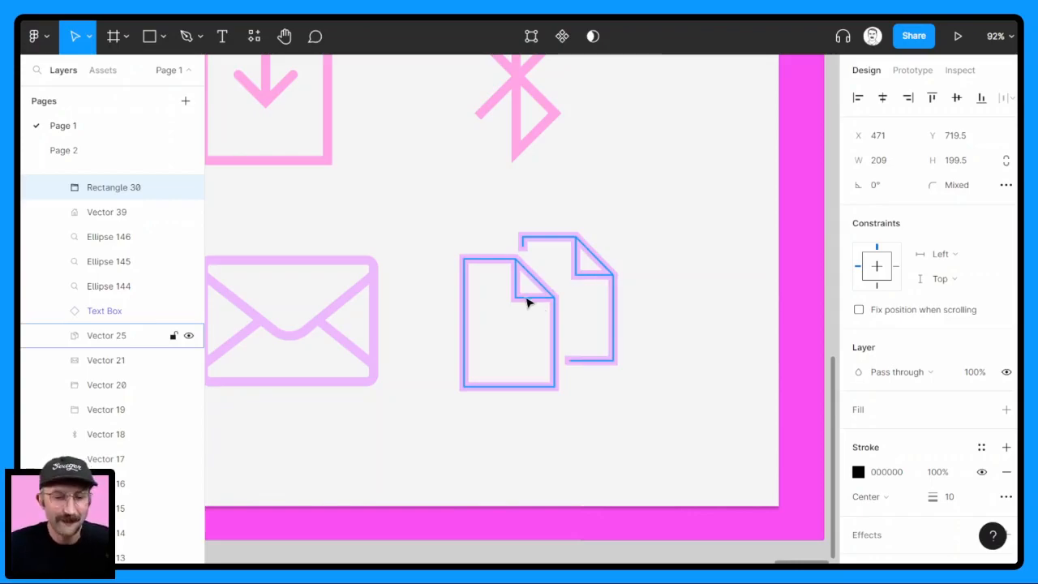
scroll(527, 302, "down", 5)
left_click_drag(431, 284, 710, 429)
scroll(458, 339, "left", 1)
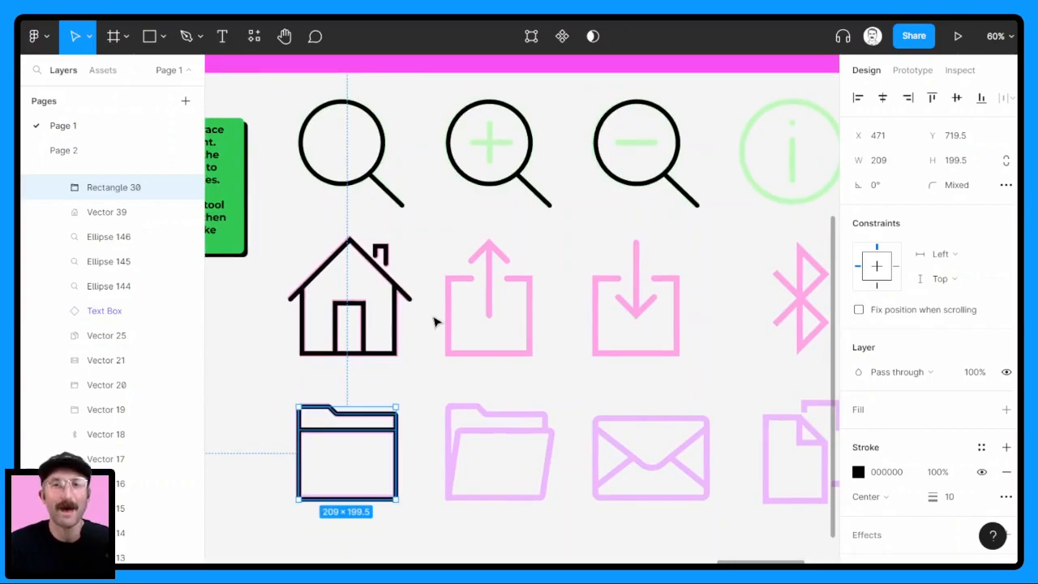